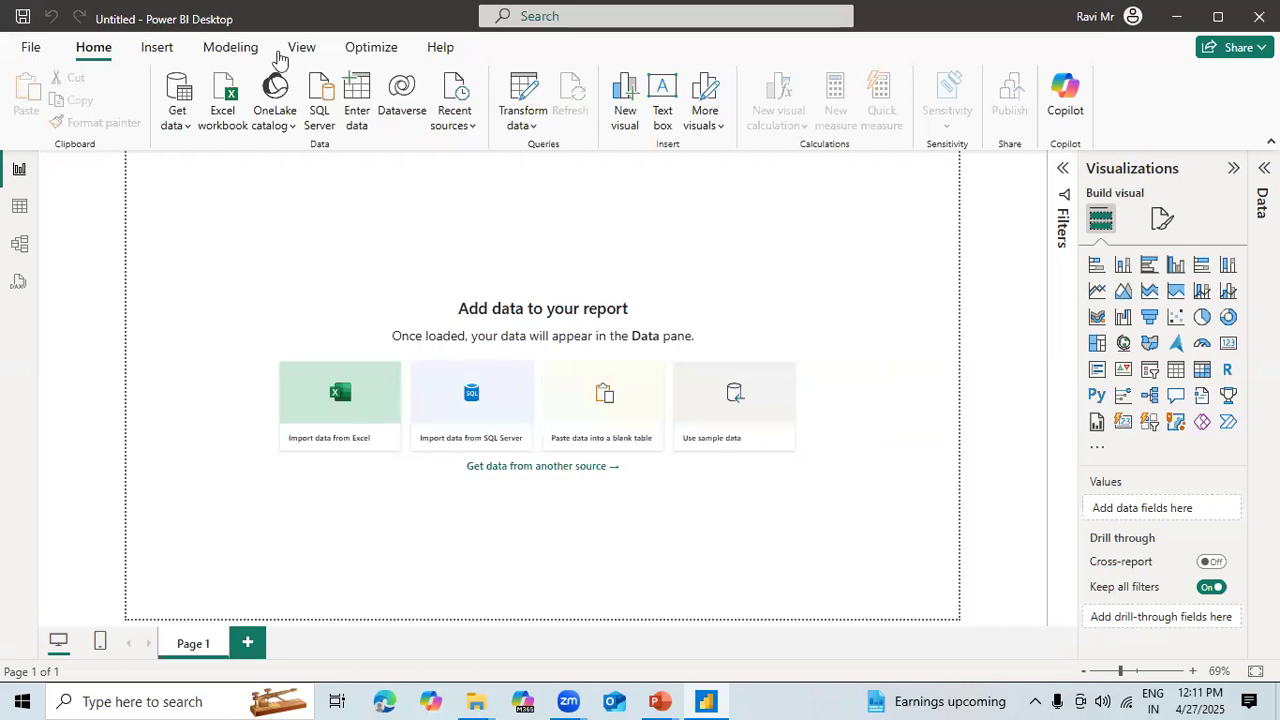
Examine the command sets offered for Insert, Modeling, View, Optimize and Help, ending back at the Home commands
click(147, 52)
click(213, 52)
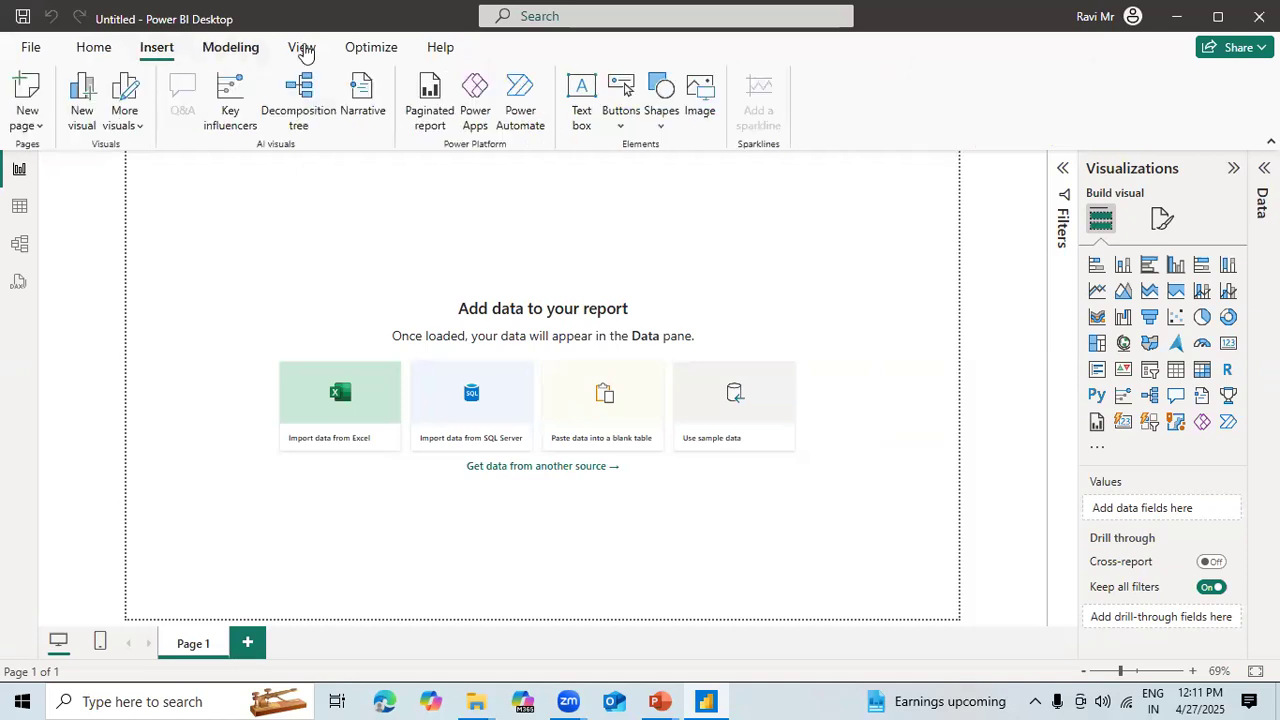
click(300, 49)
click(373, 58)
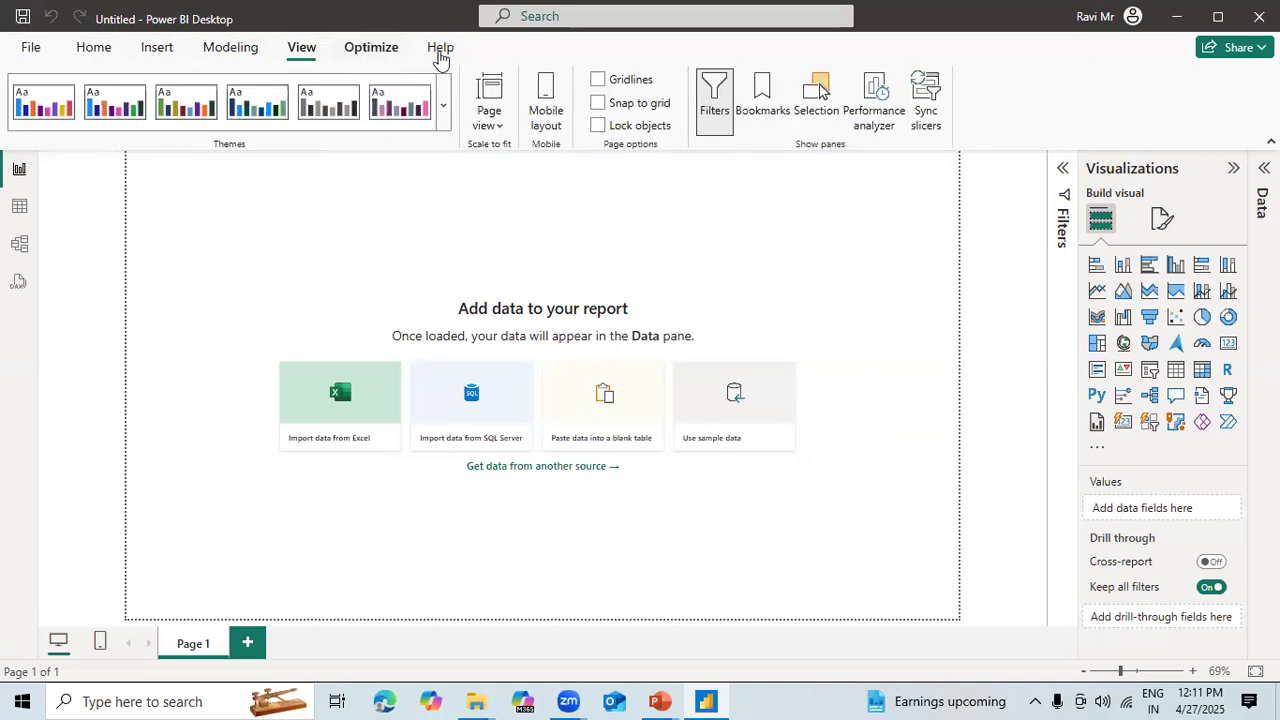
click(444, 57)
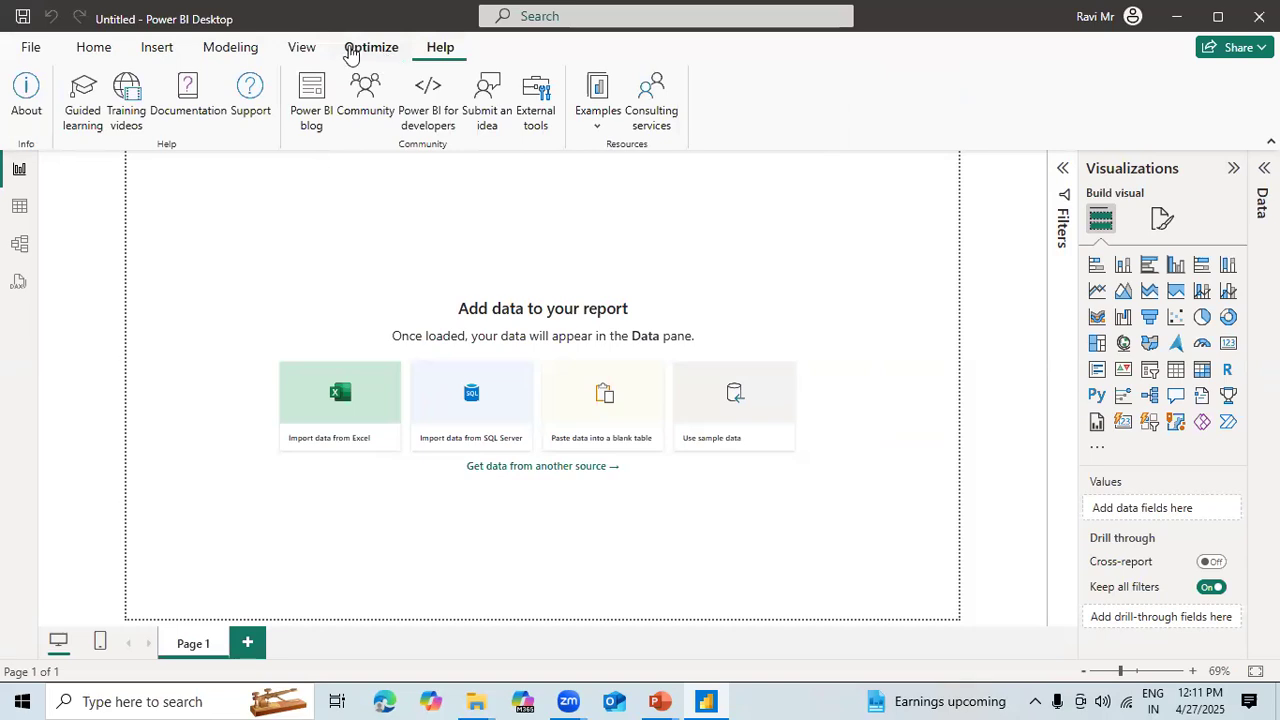
click(304, 52)
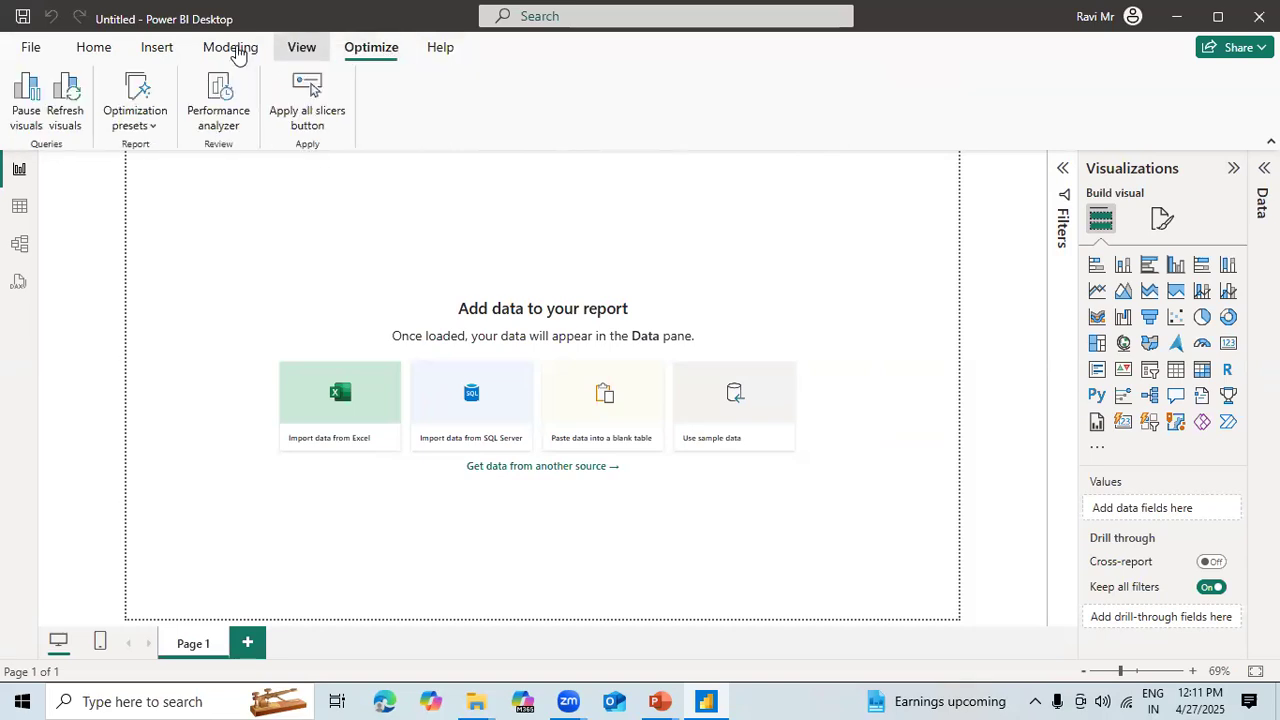
click(232, 50)
click(302, 52)
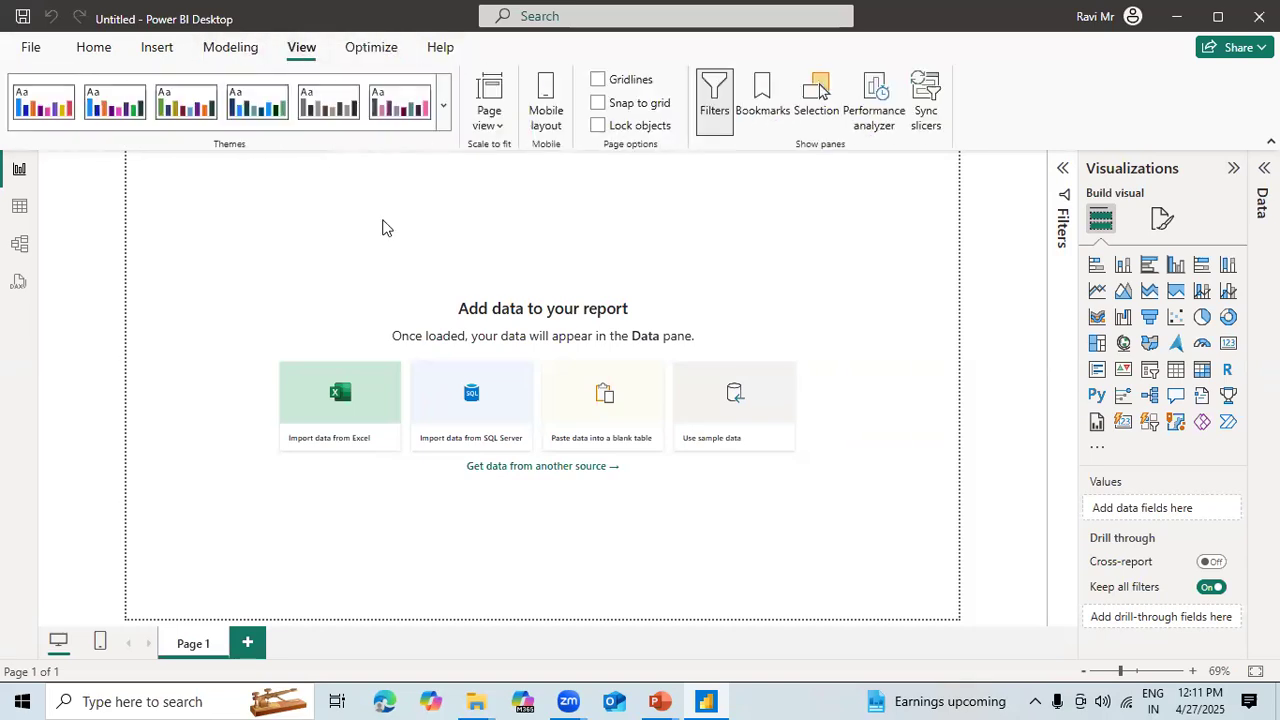
click(230, 50)
click(158, 50)
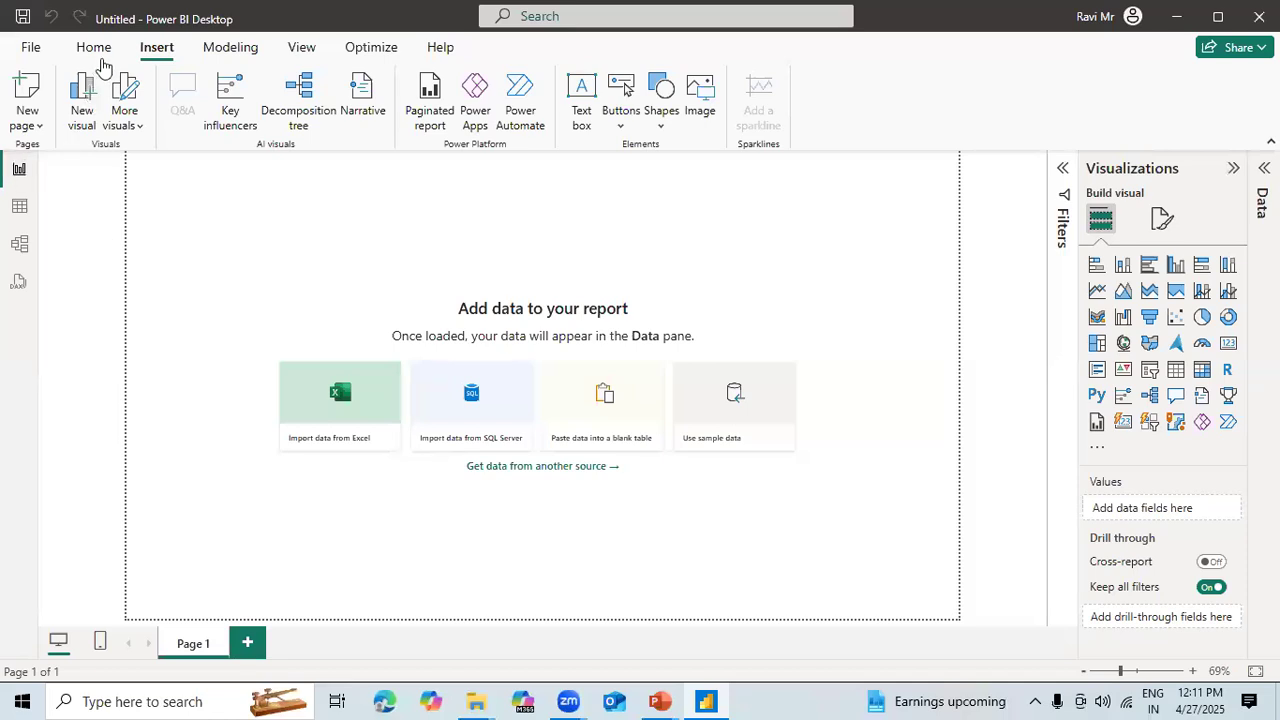
click(97, 50)
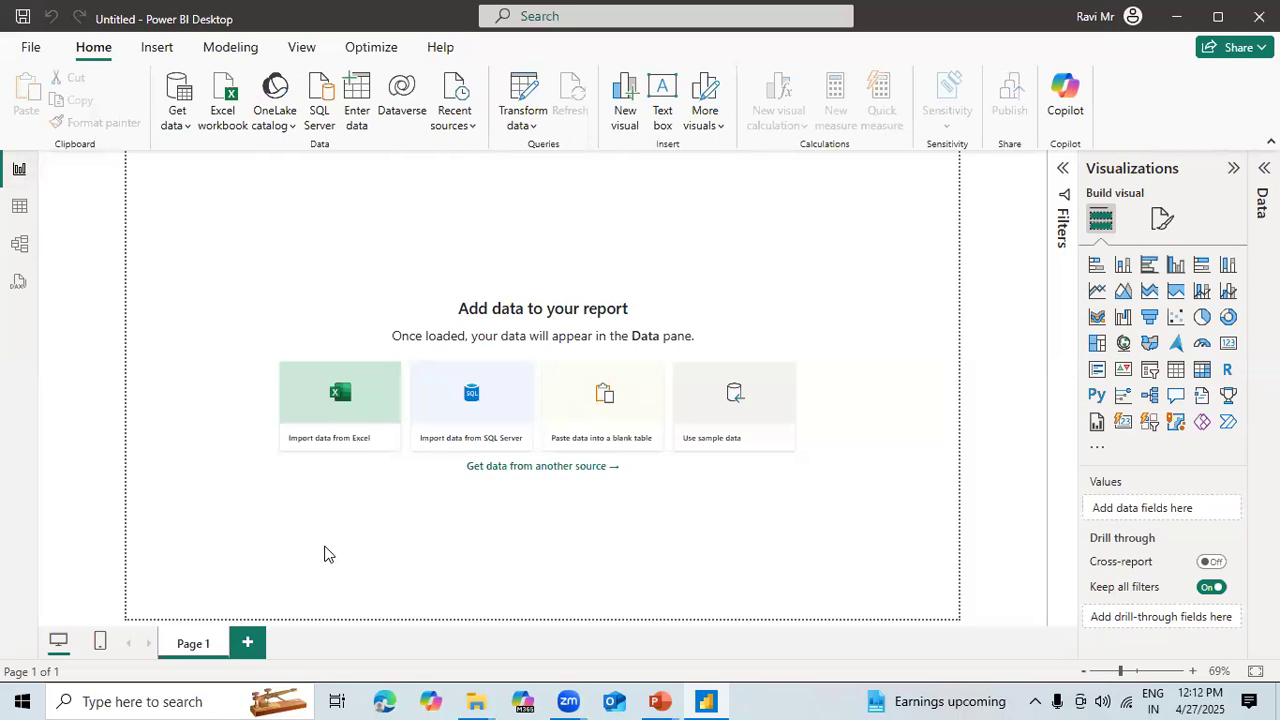
Look through the table, model and DAX query views, dismissing the DAX introduction, and return to the report view
click(20, 210)
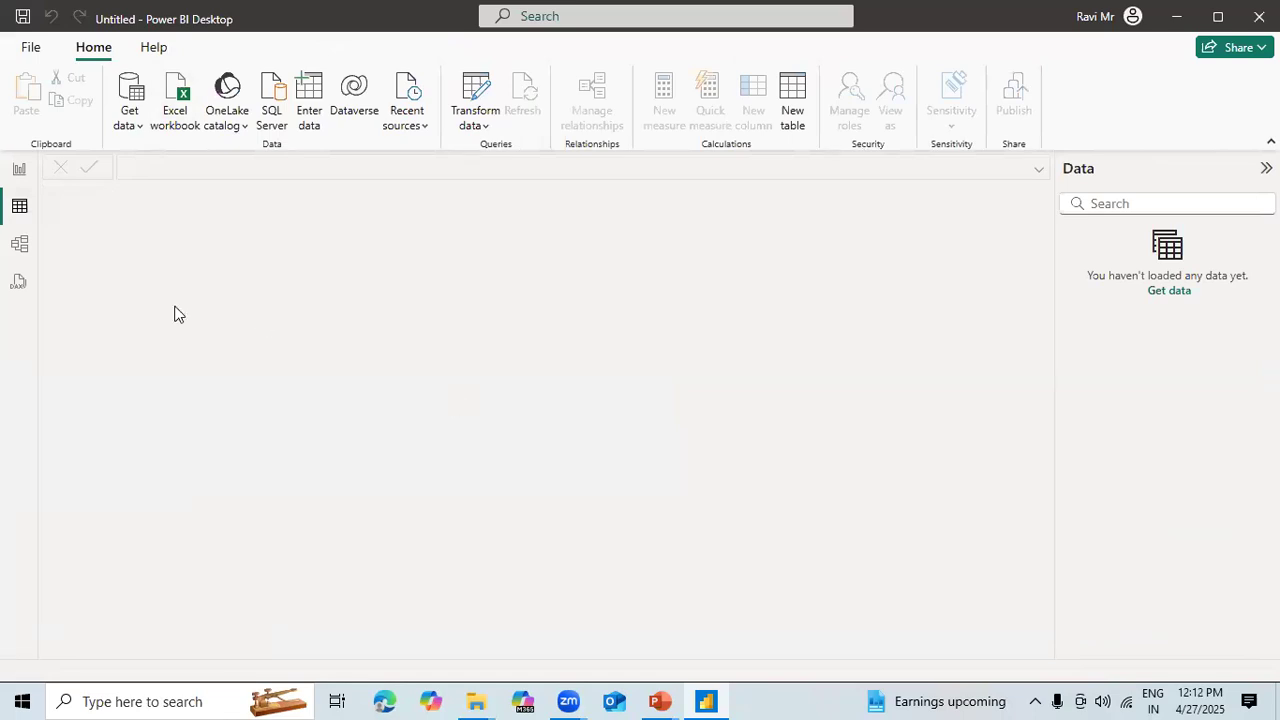
click(19, 245)
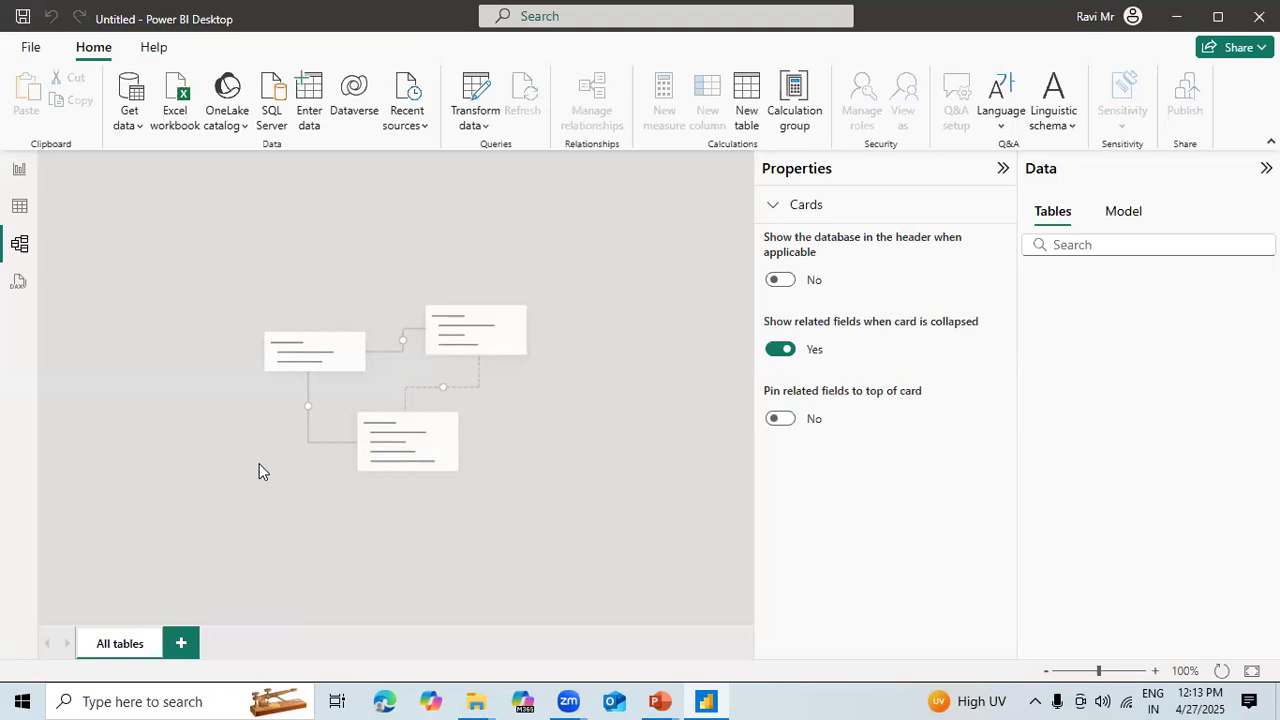
click(20, 287)
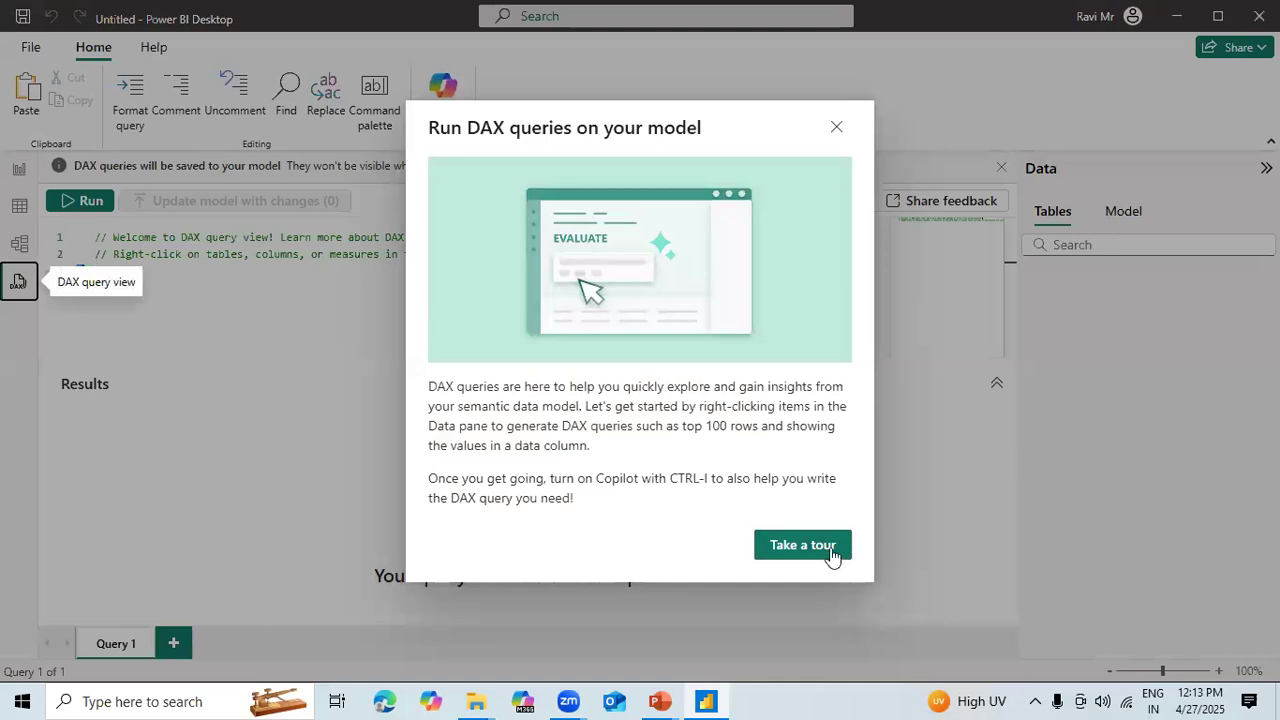
click(833, 127)
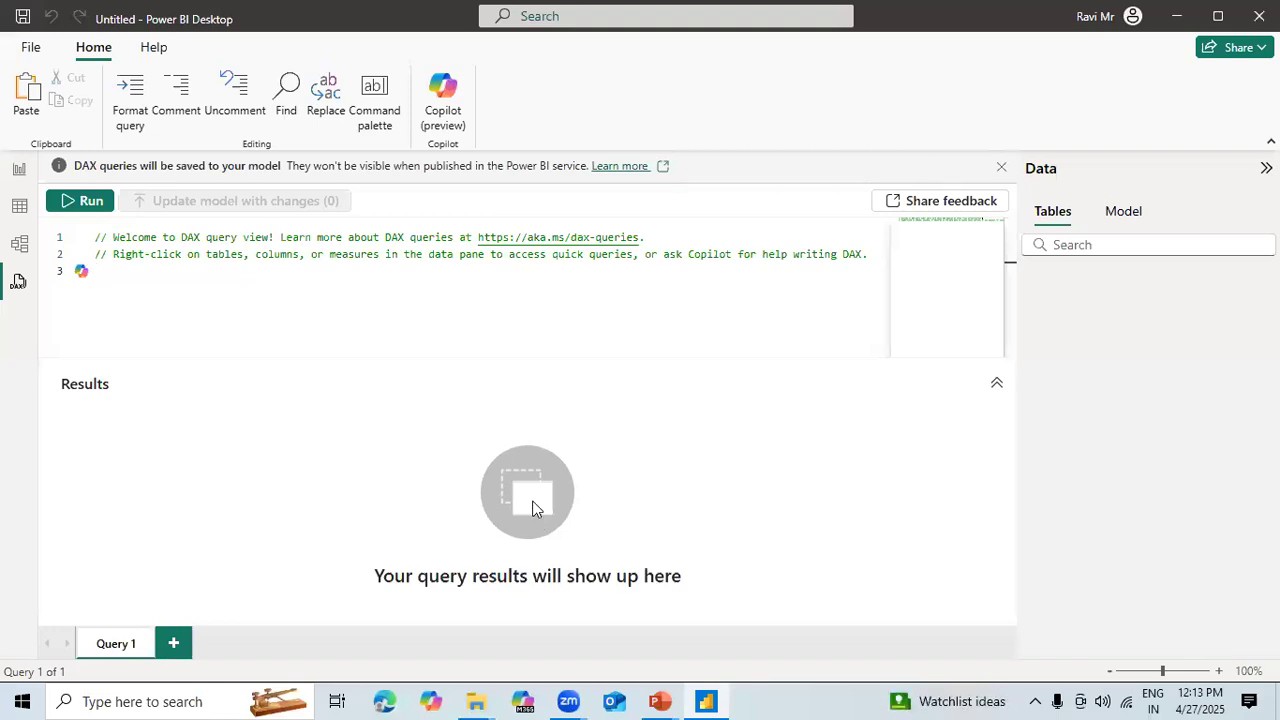
click(20, 172)
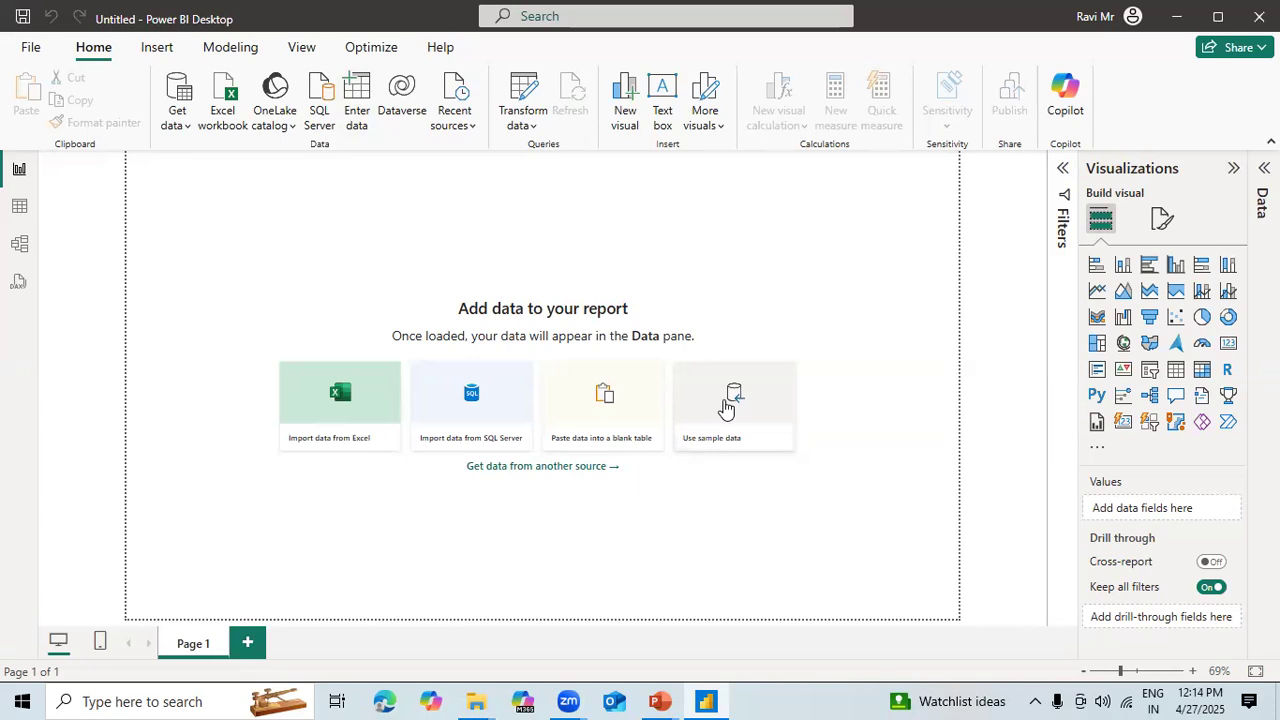
View the sample data options without loading any, and expand the Filters pane
click(726, 405)
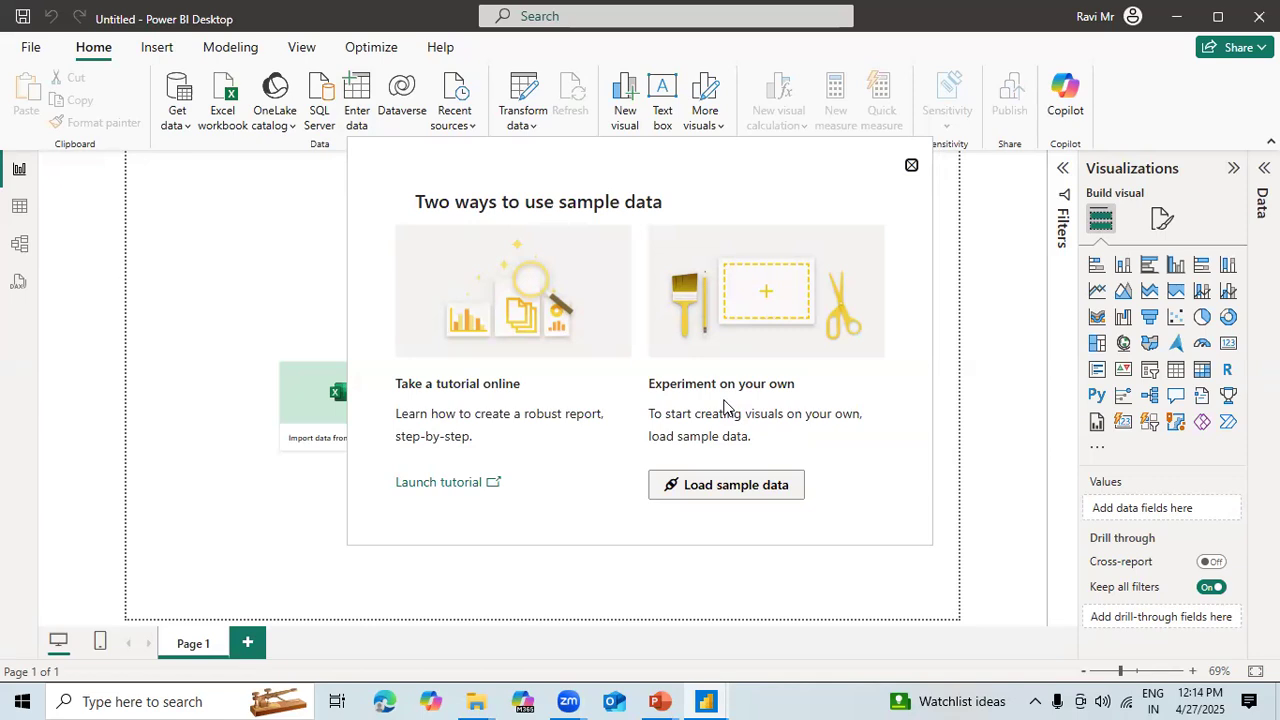
click(911, 167)
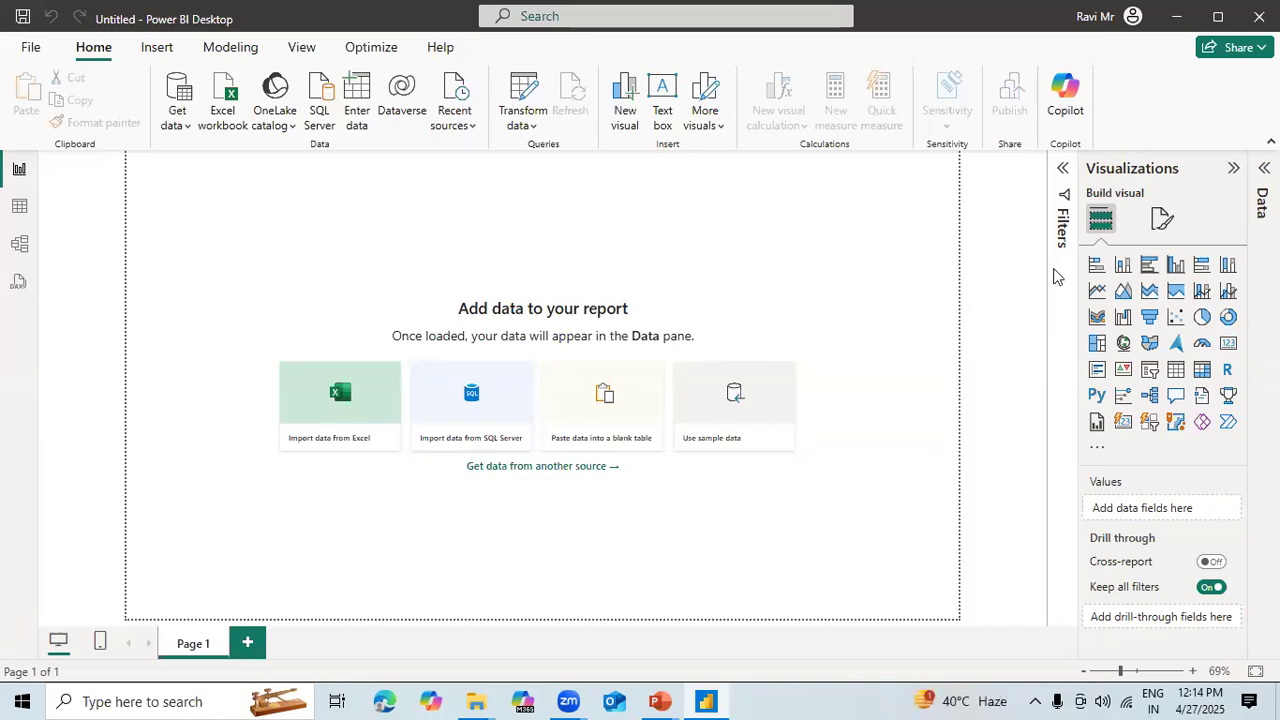
click(1064, 170)
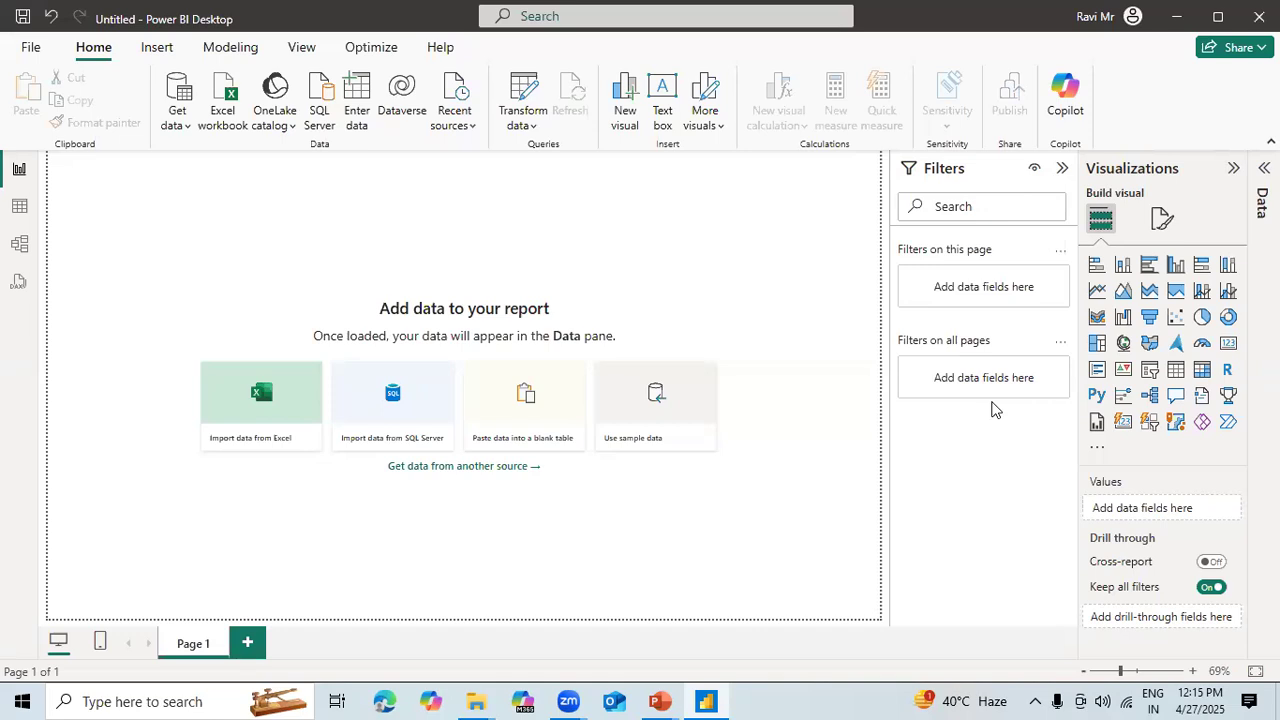
Add three new pages to the report and return to Page 1
click(247, 644)
click(323, 645)
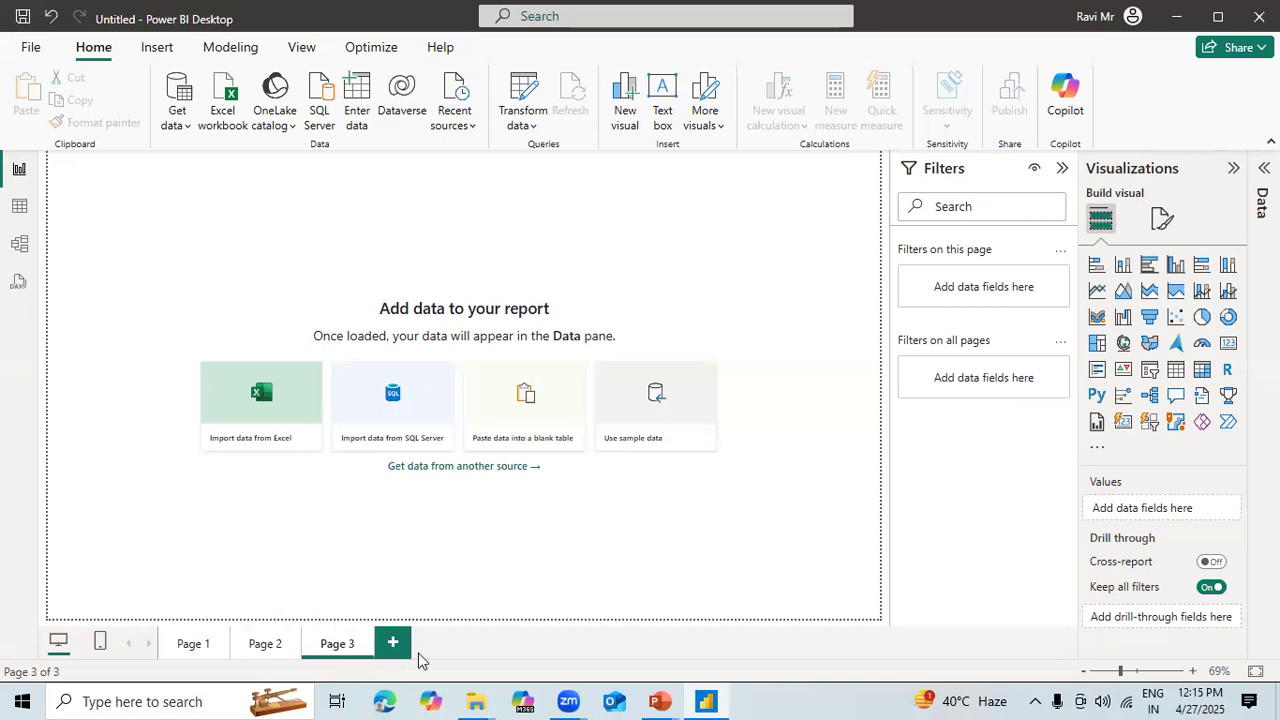
click(395, 650)
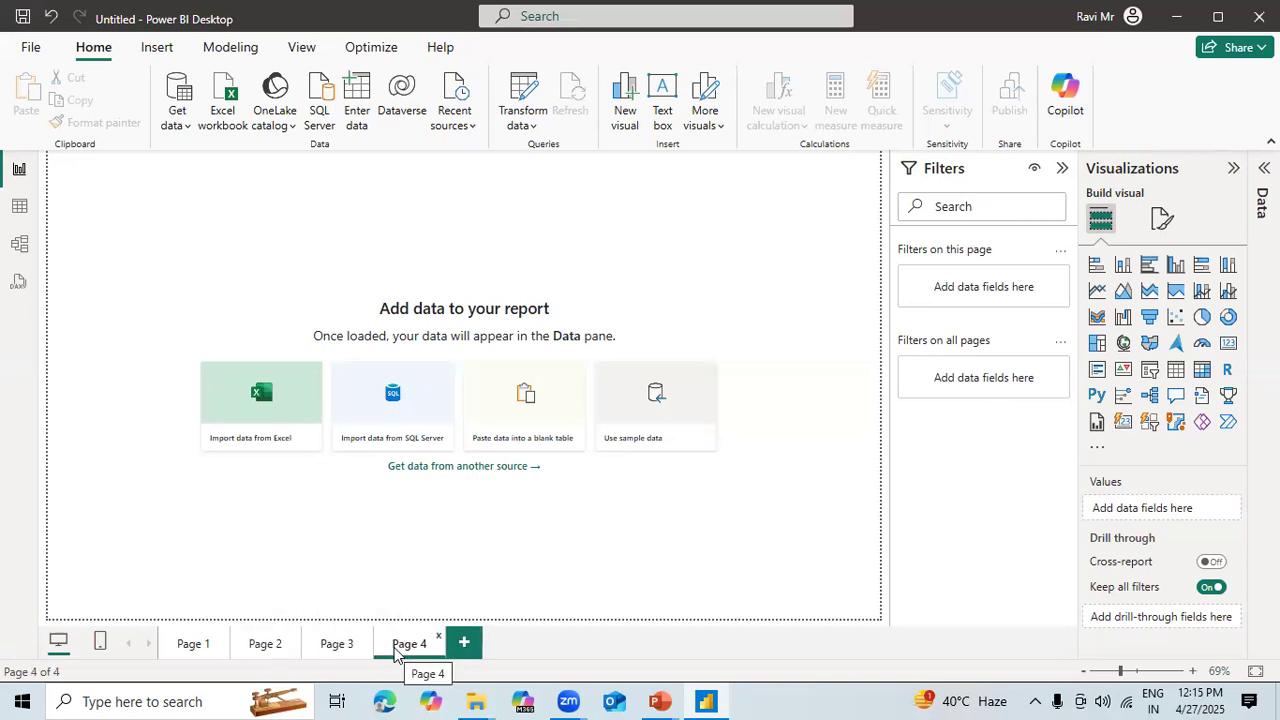
click(201, 644)
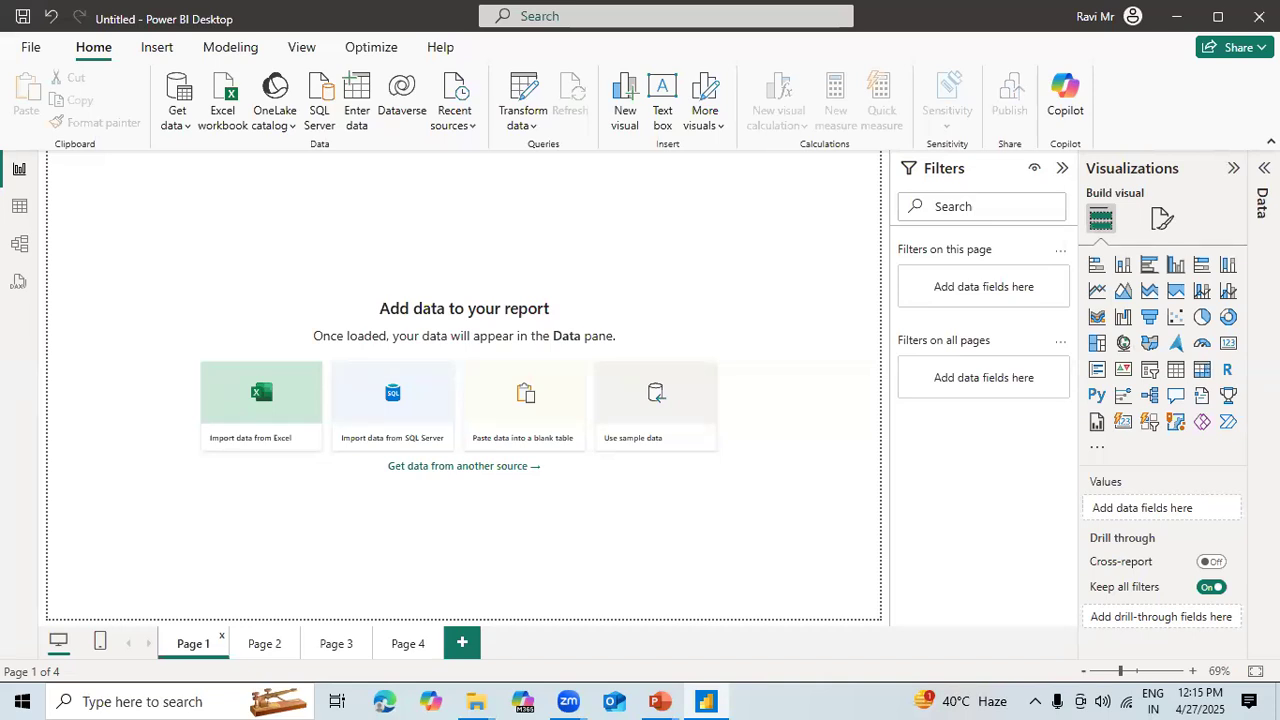
Expand the Data pane and view the list of common data sources without choosing one
click(1262, 395)
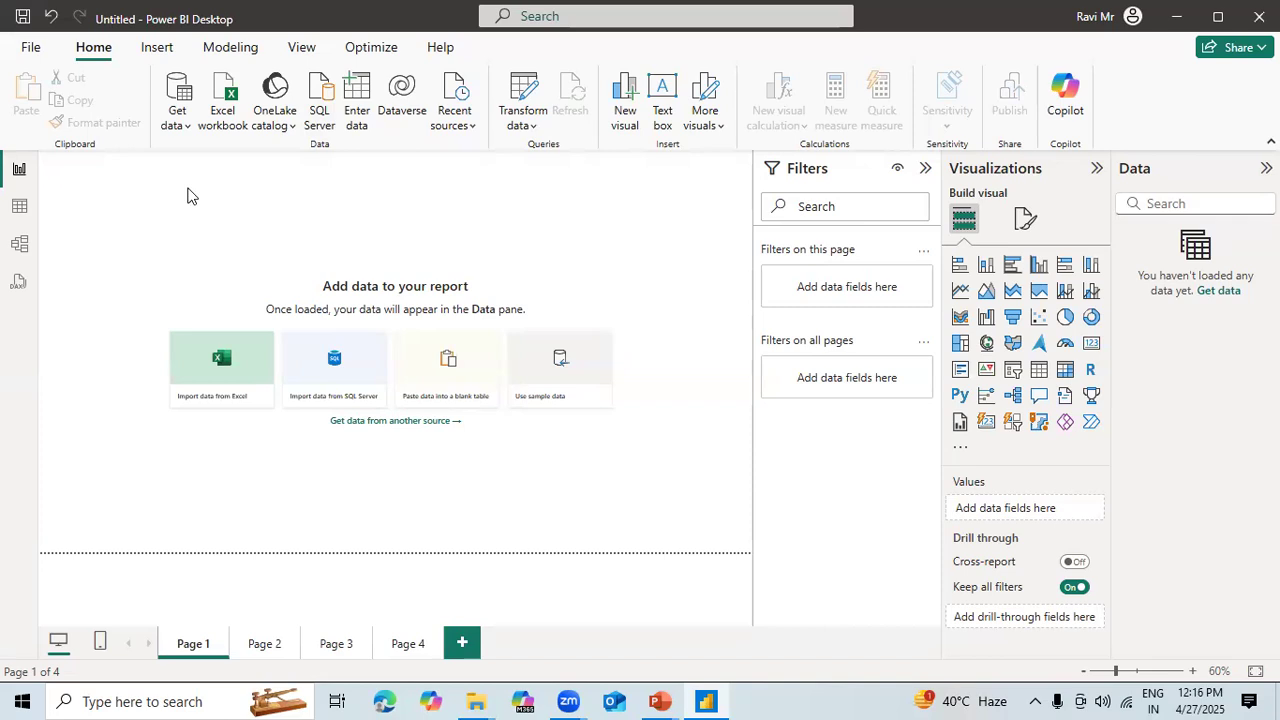
click(176, 126)
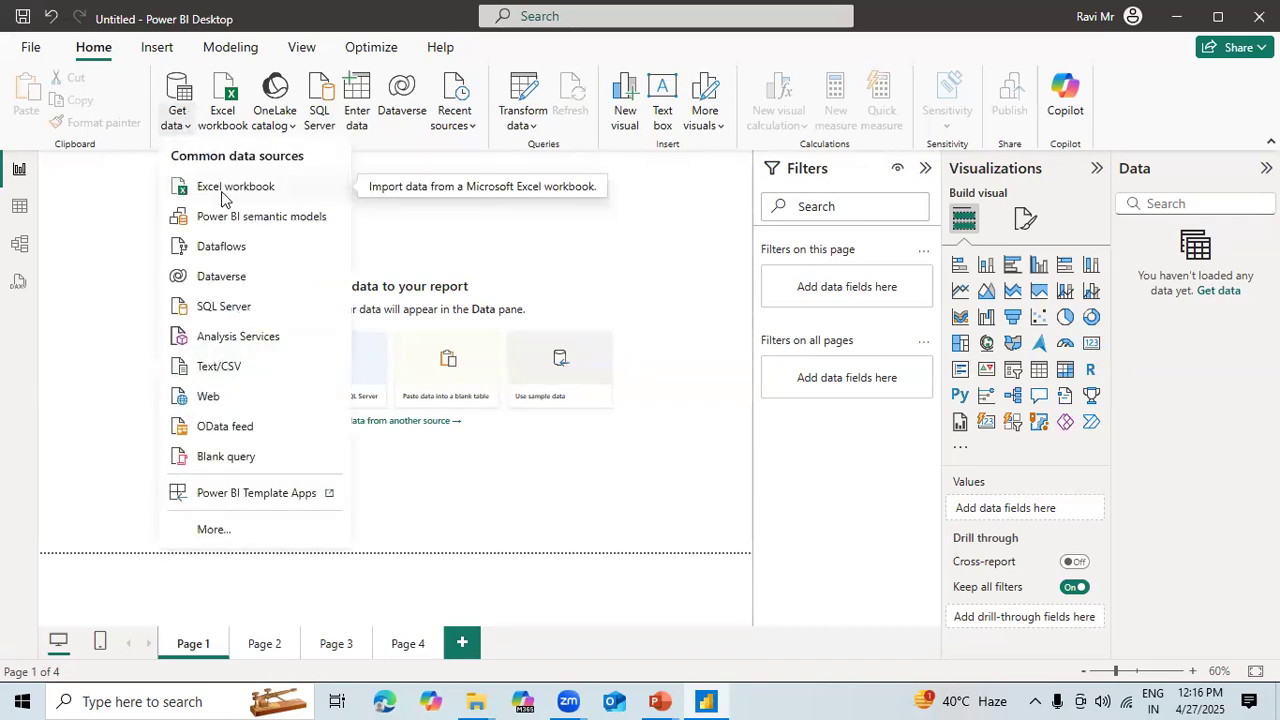
click(65, 270)
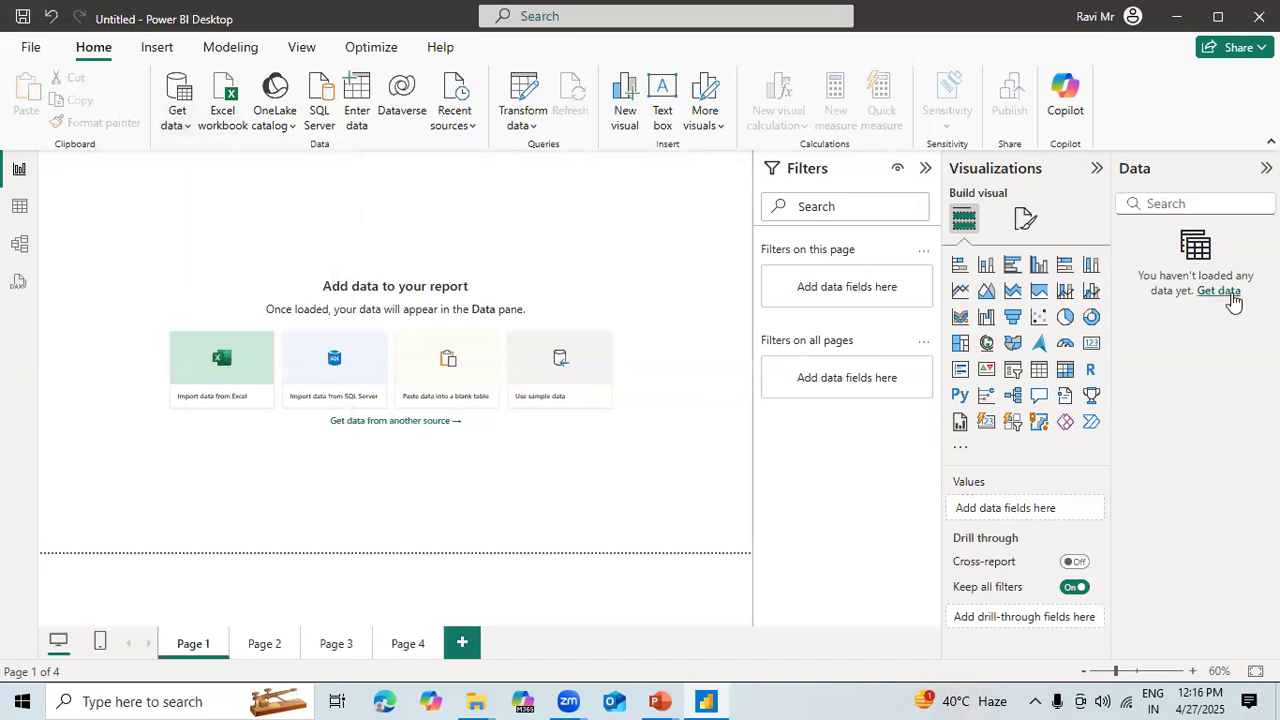
Start an Excel data import and browse to the Class_Files\Power BI\Data_Sources folder on Local Disk (F:)
click(221, 360)
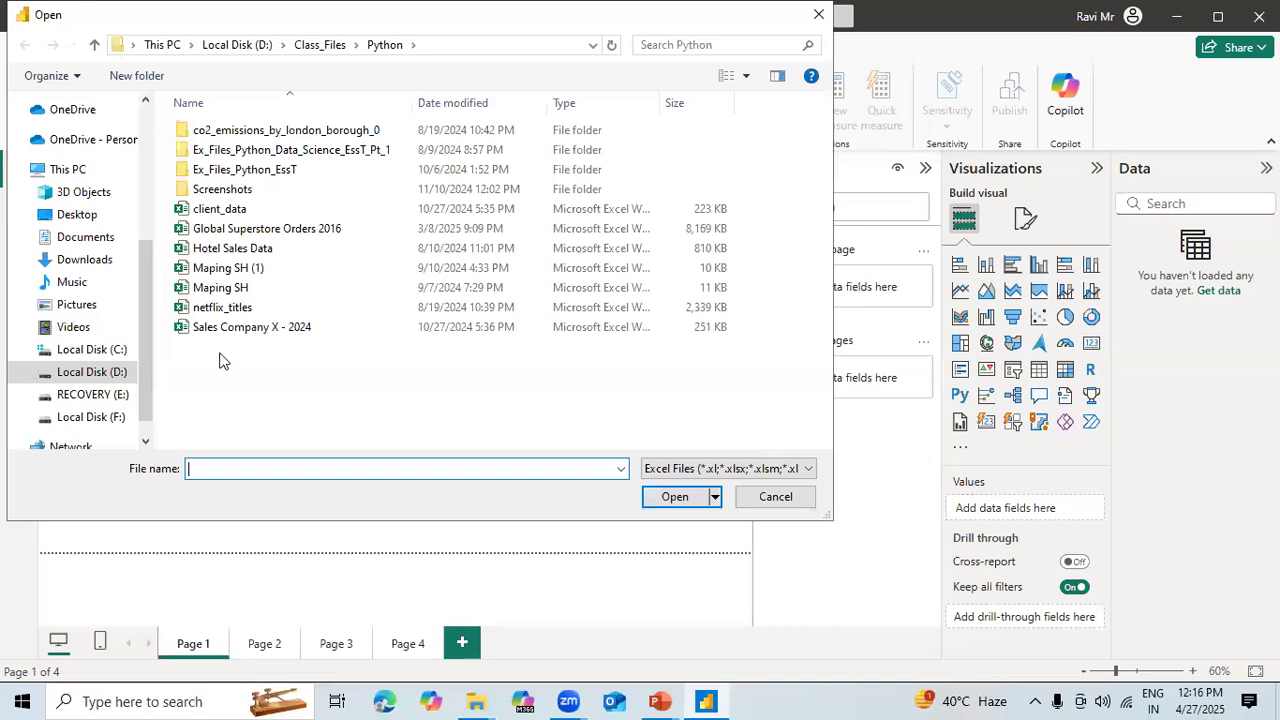
click(320, 50)
click(222, 50)
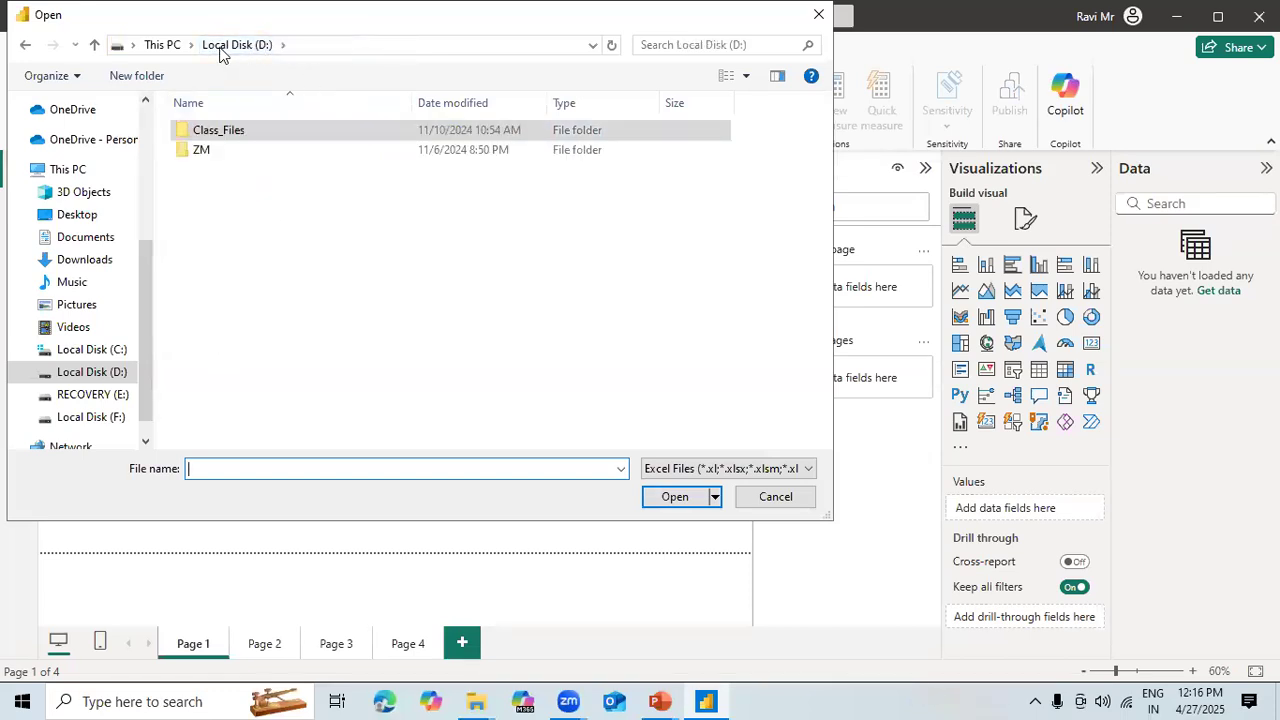
click(166, 46)
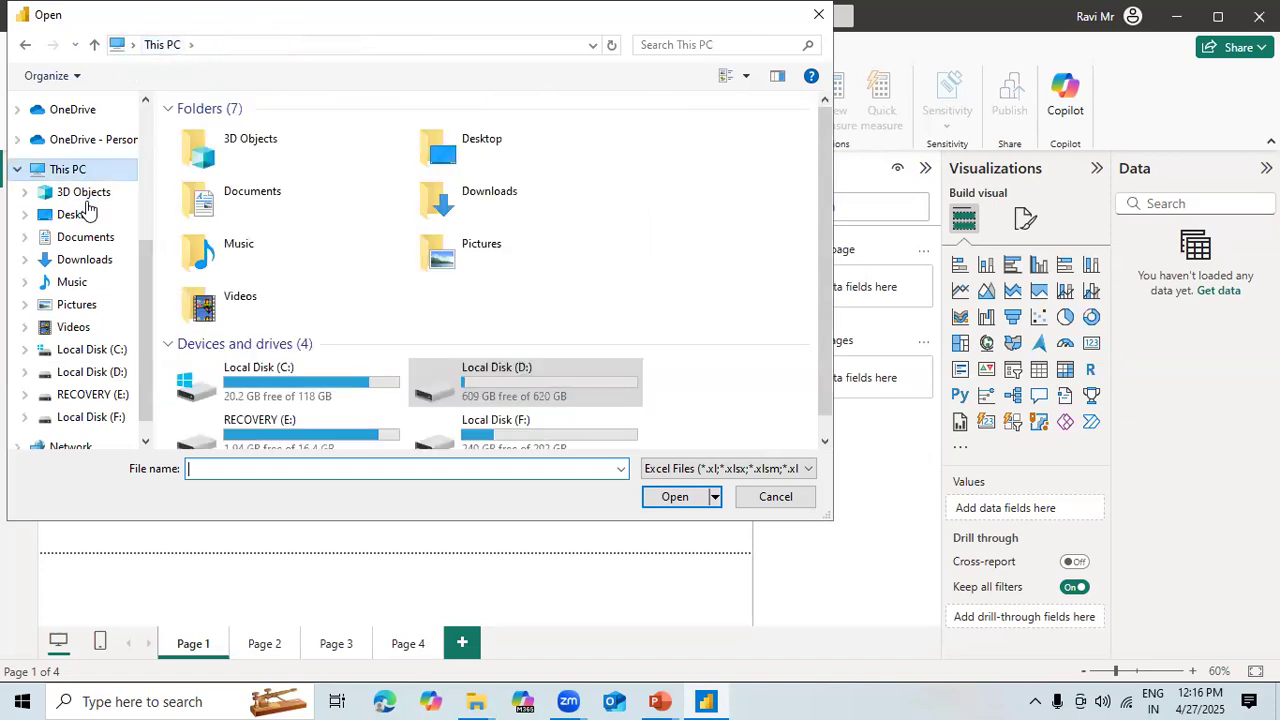
click(110, 418)
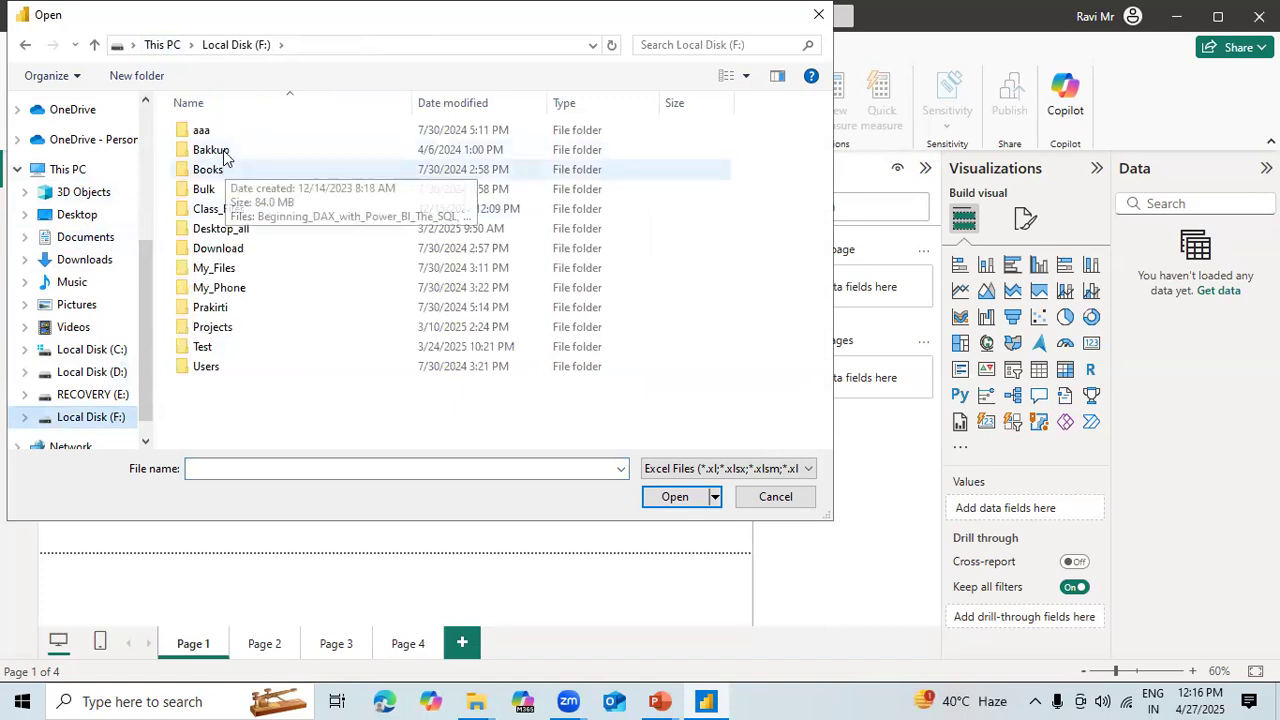
double_click(214, 209)
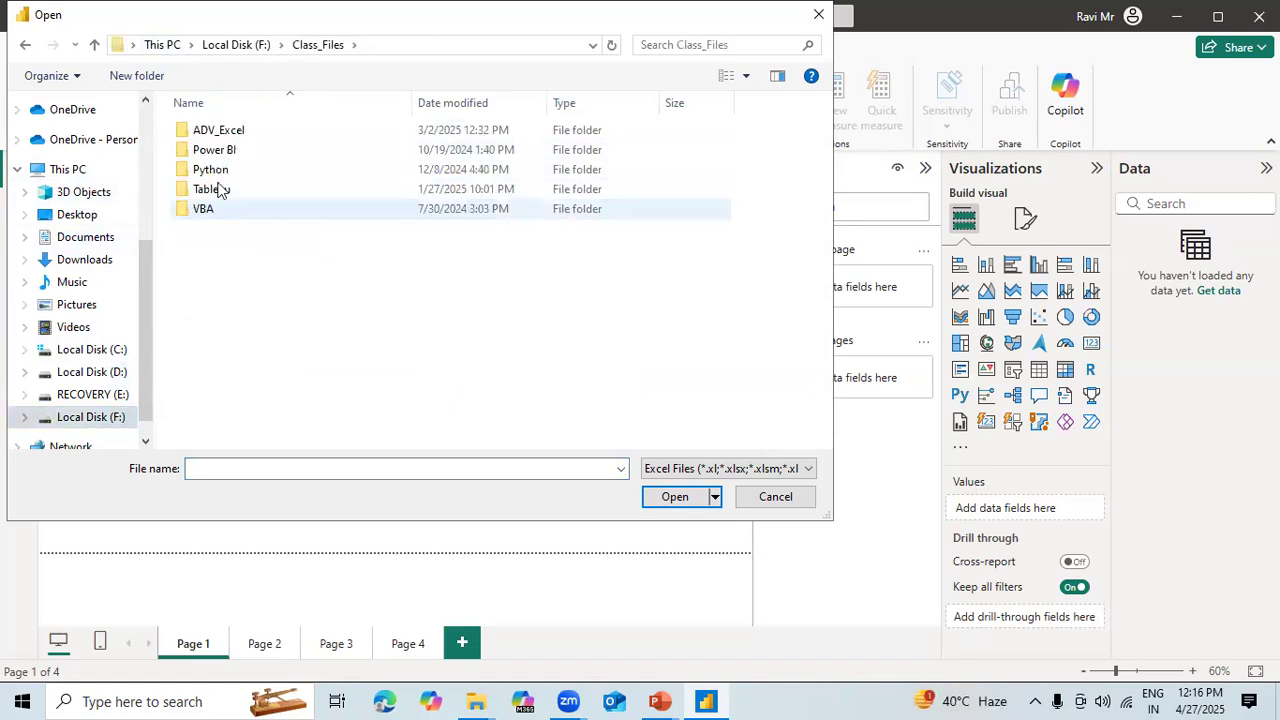
double_click(214, 150)
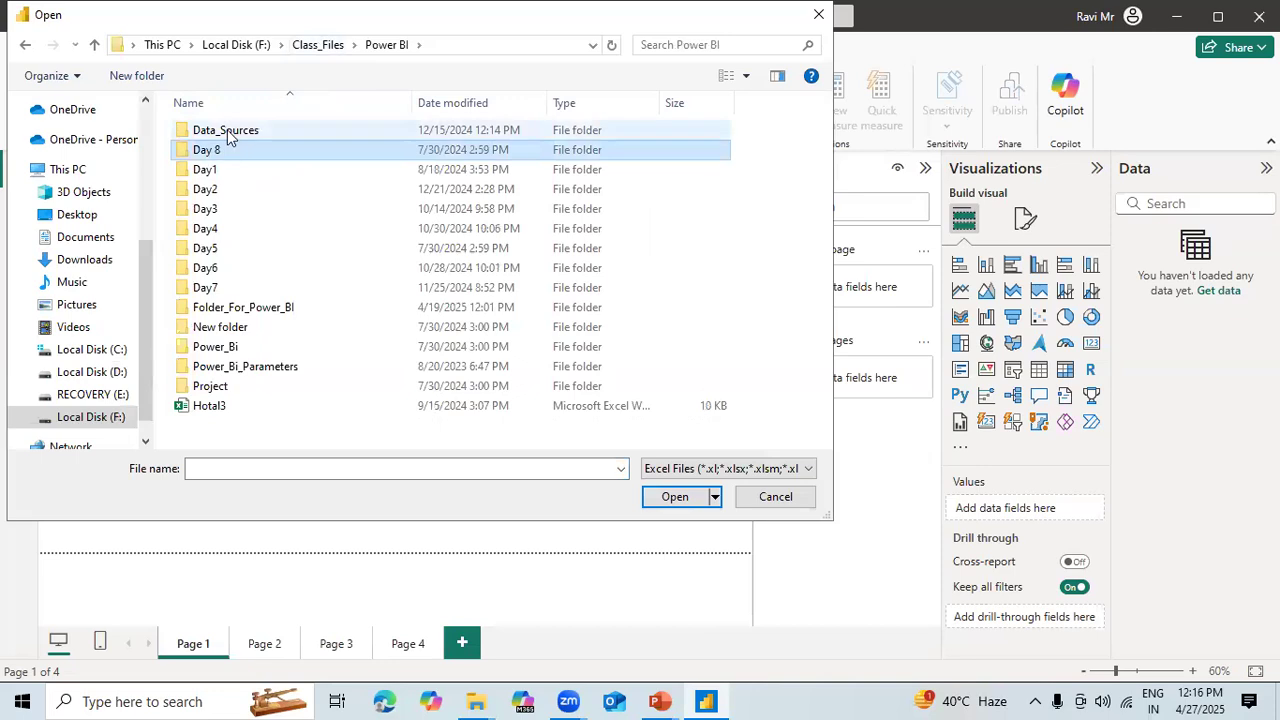
double_click(228, 135)
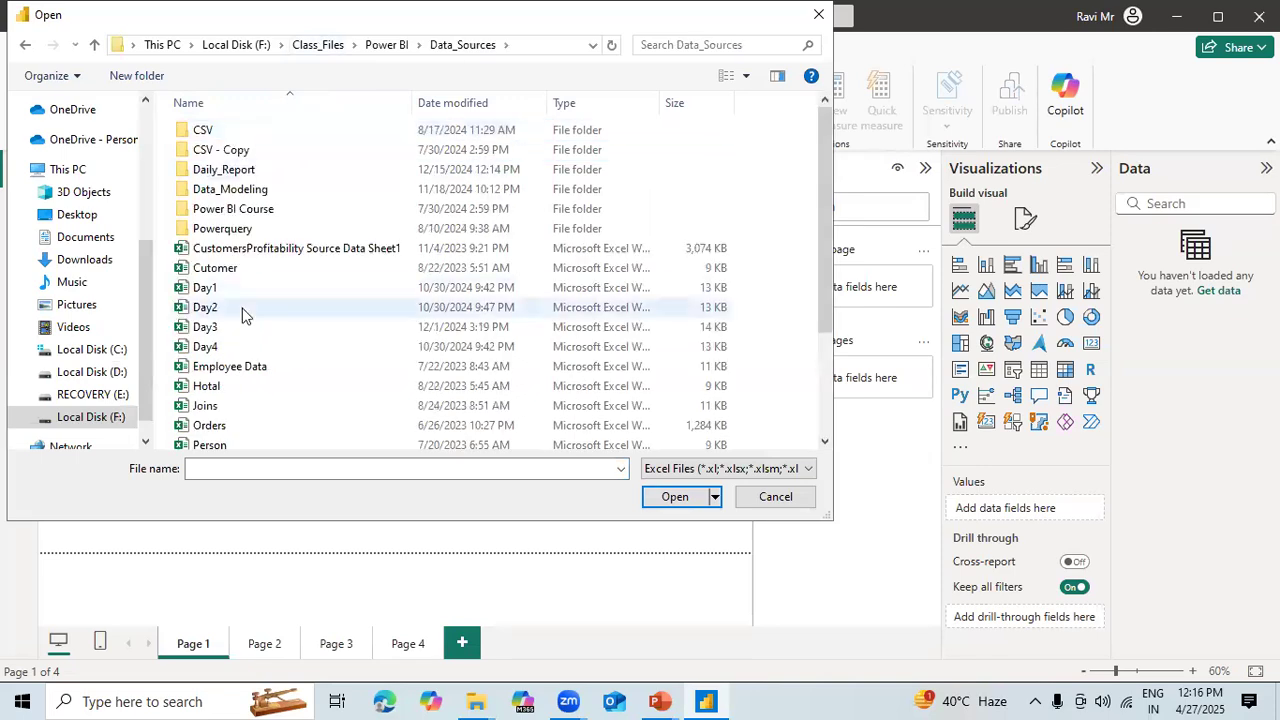
Open the Orders workbook from the Data_Sources folder as the import source
click(226, 370)
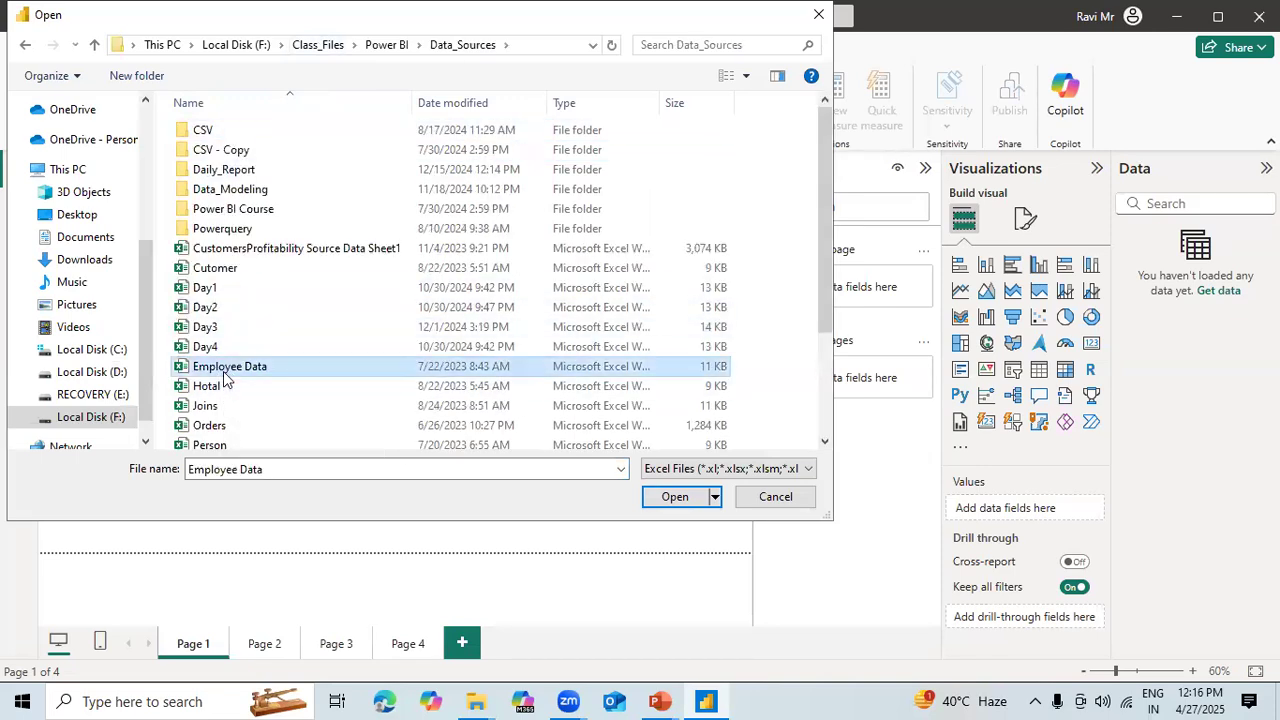
key(Down)
key(Down)
key(Down)
key(Down)
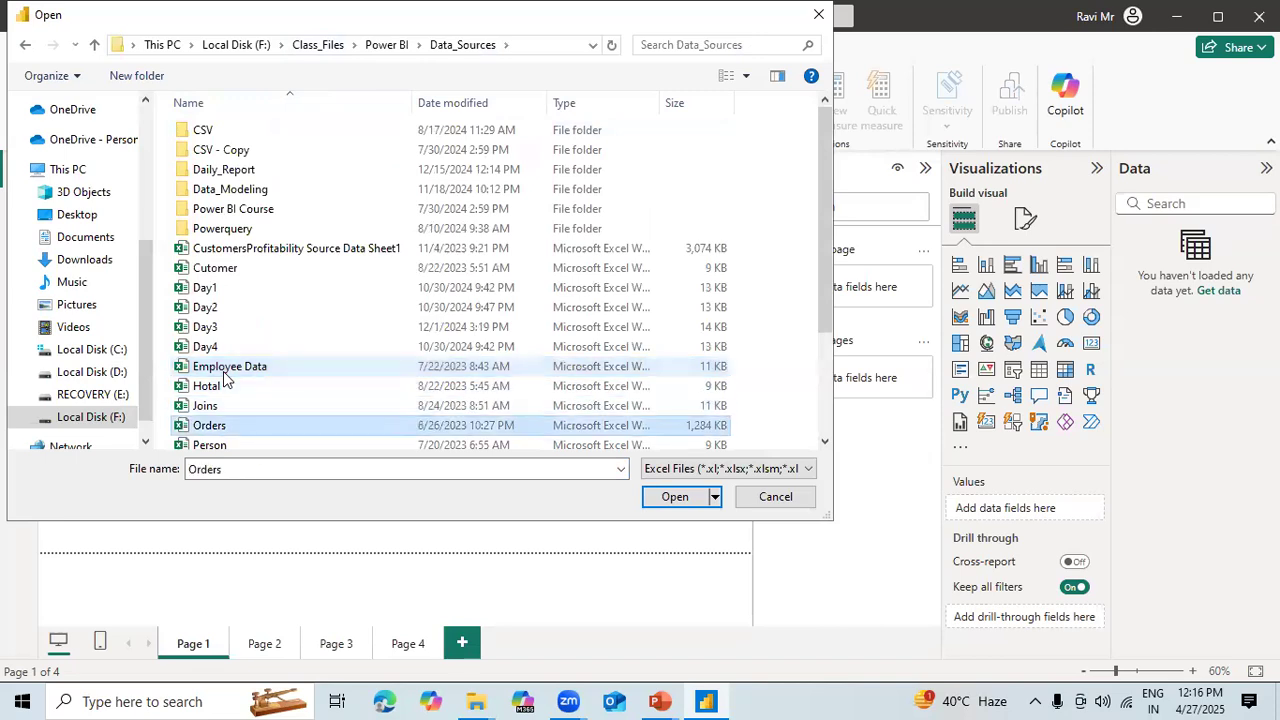
key(Up)
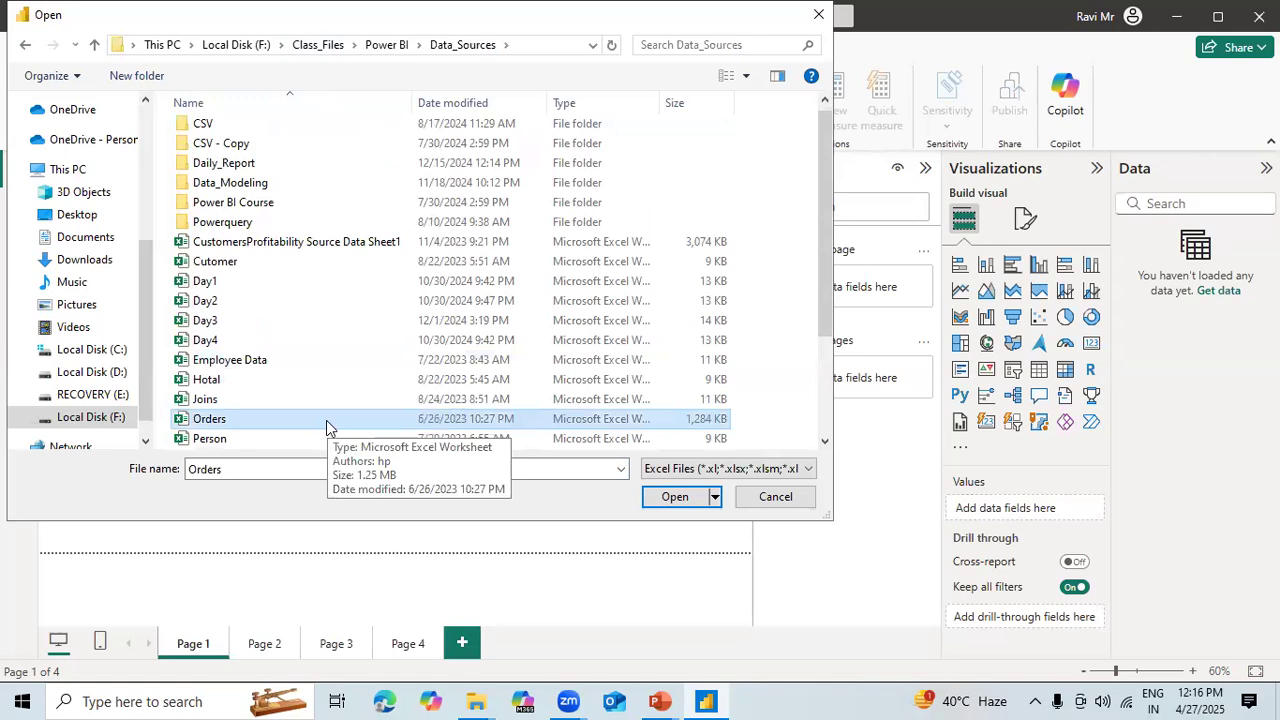
click(676, 500)
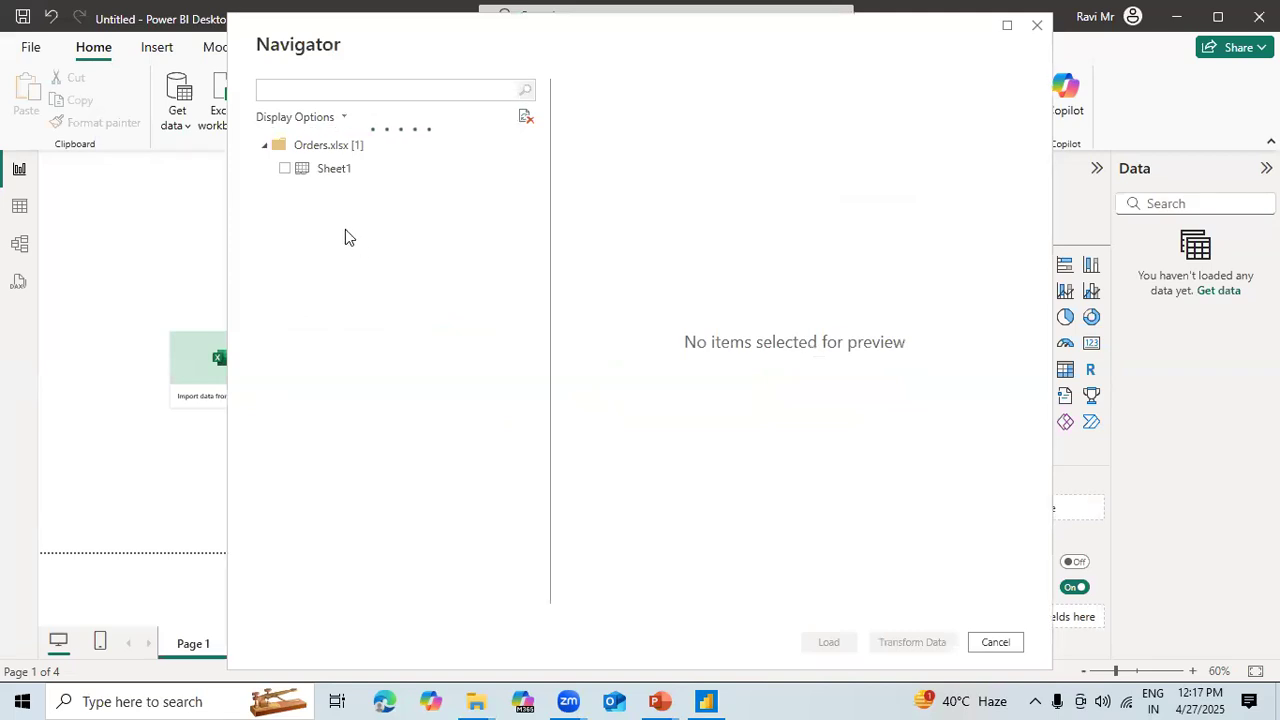
Select Sheet1 of Orders.xlsx, preview its columns through Profit, and load it into the report
click(285, 170)
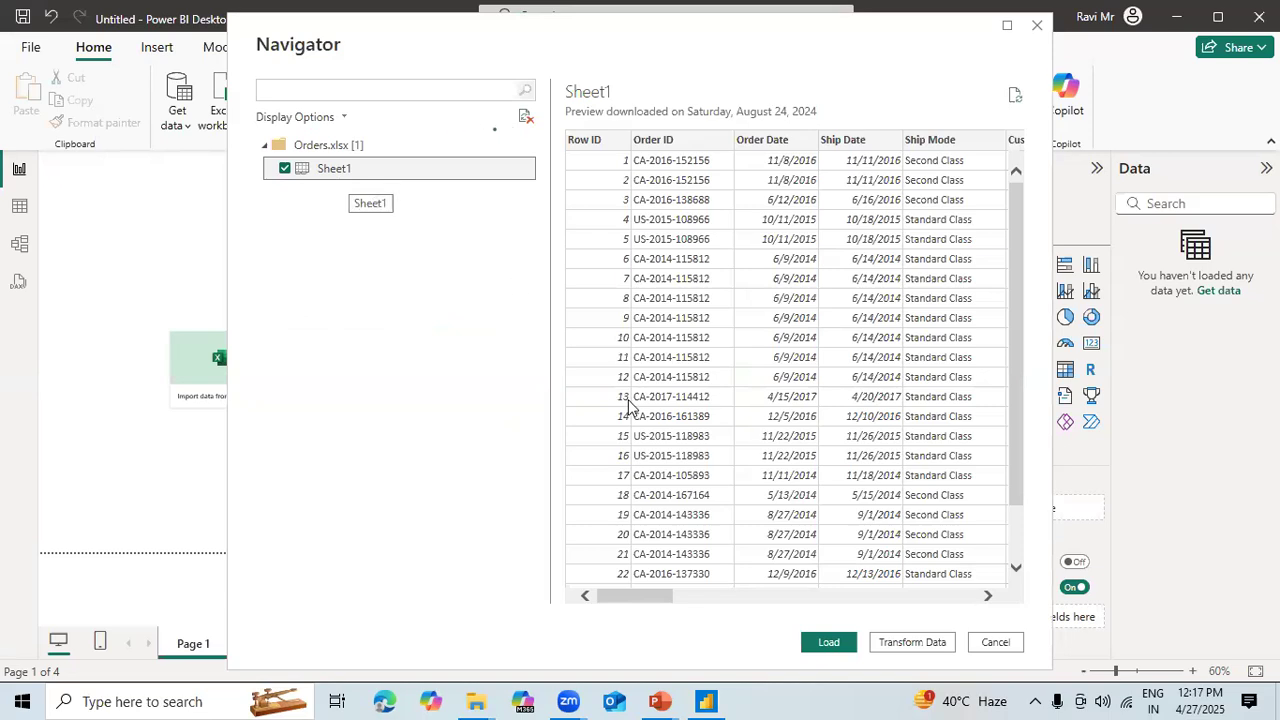
drag(645, 601, 991, 596)
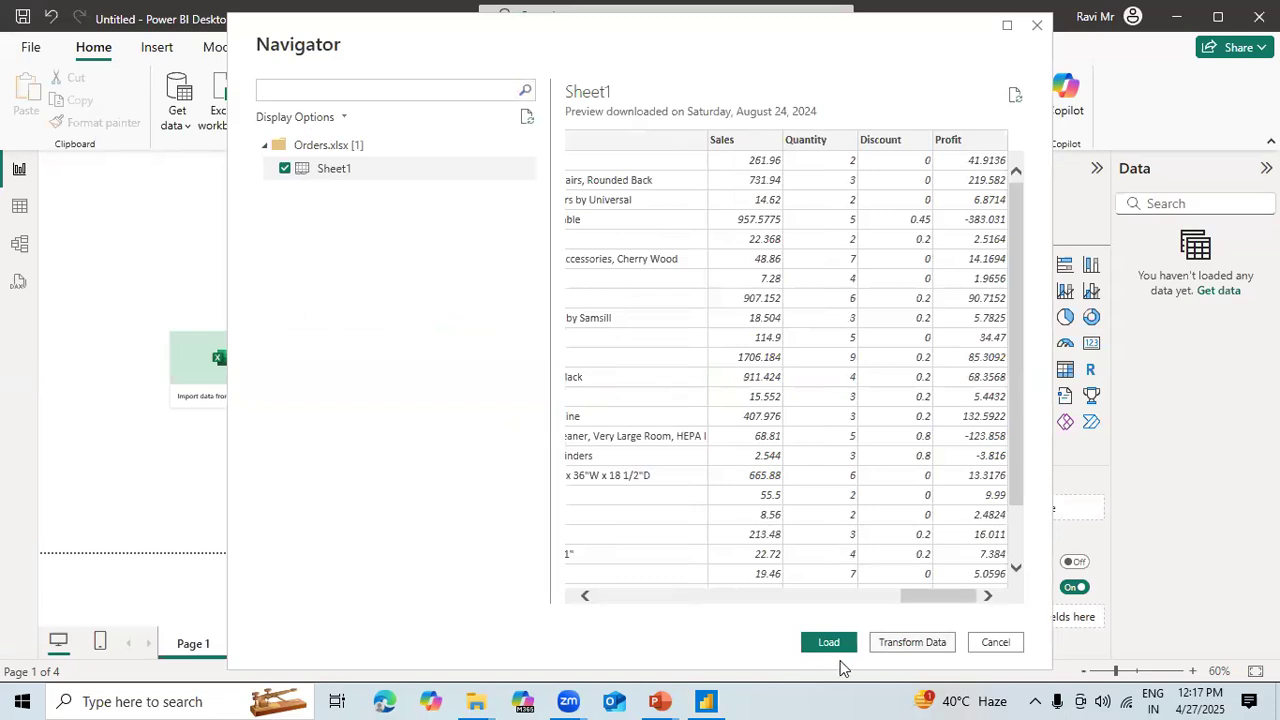
click(829, 642)
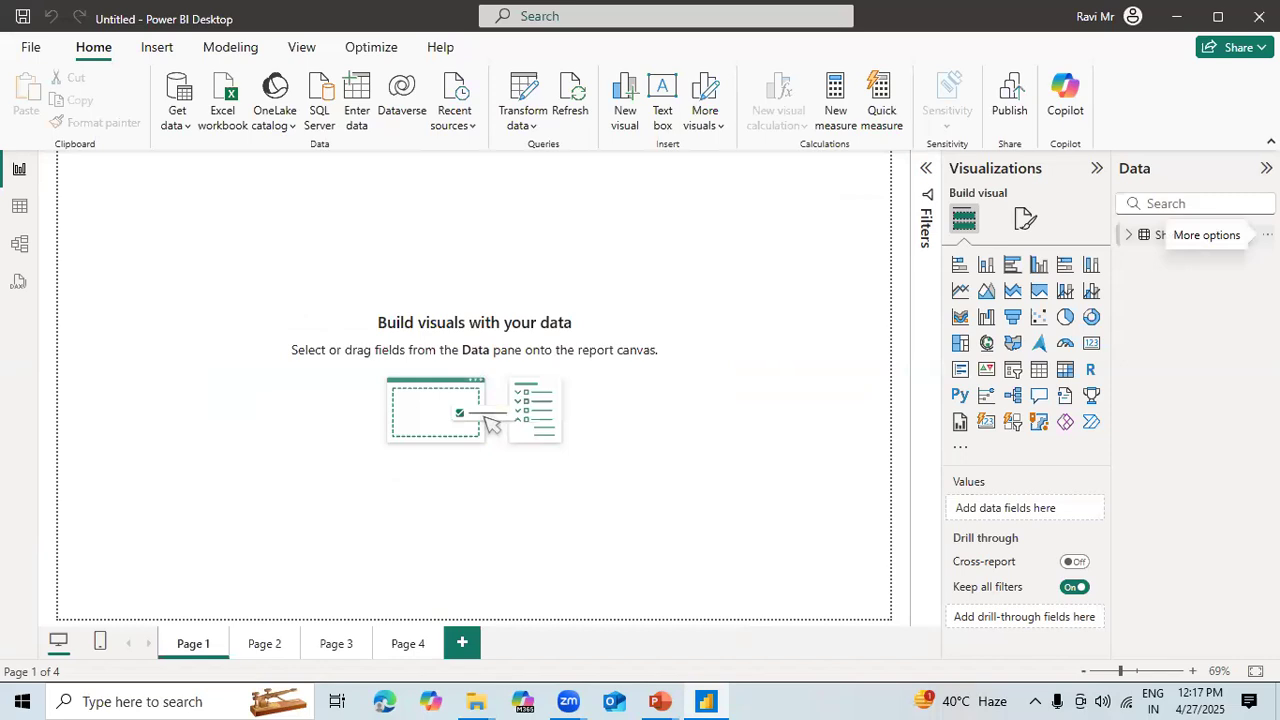
Rename the imported table to Orders and expand its field list
click(1266, 235)
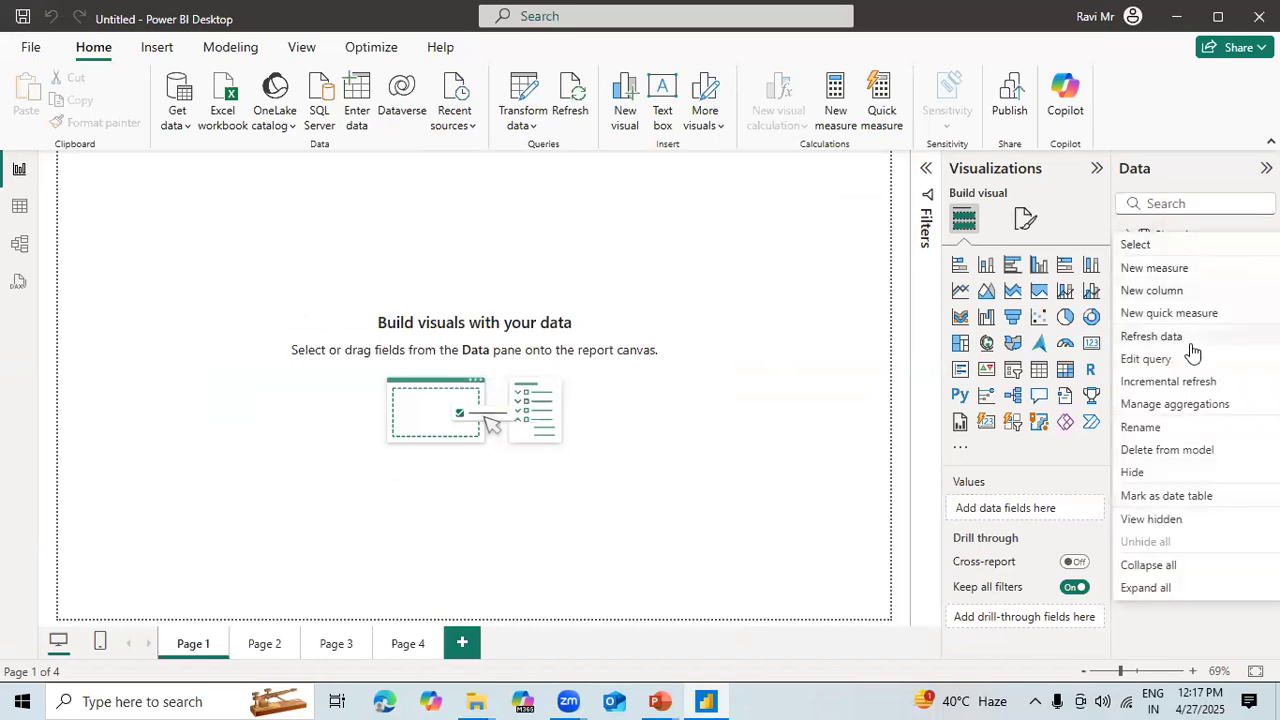
click(1140, 427)
text(Orders)
key(Return)
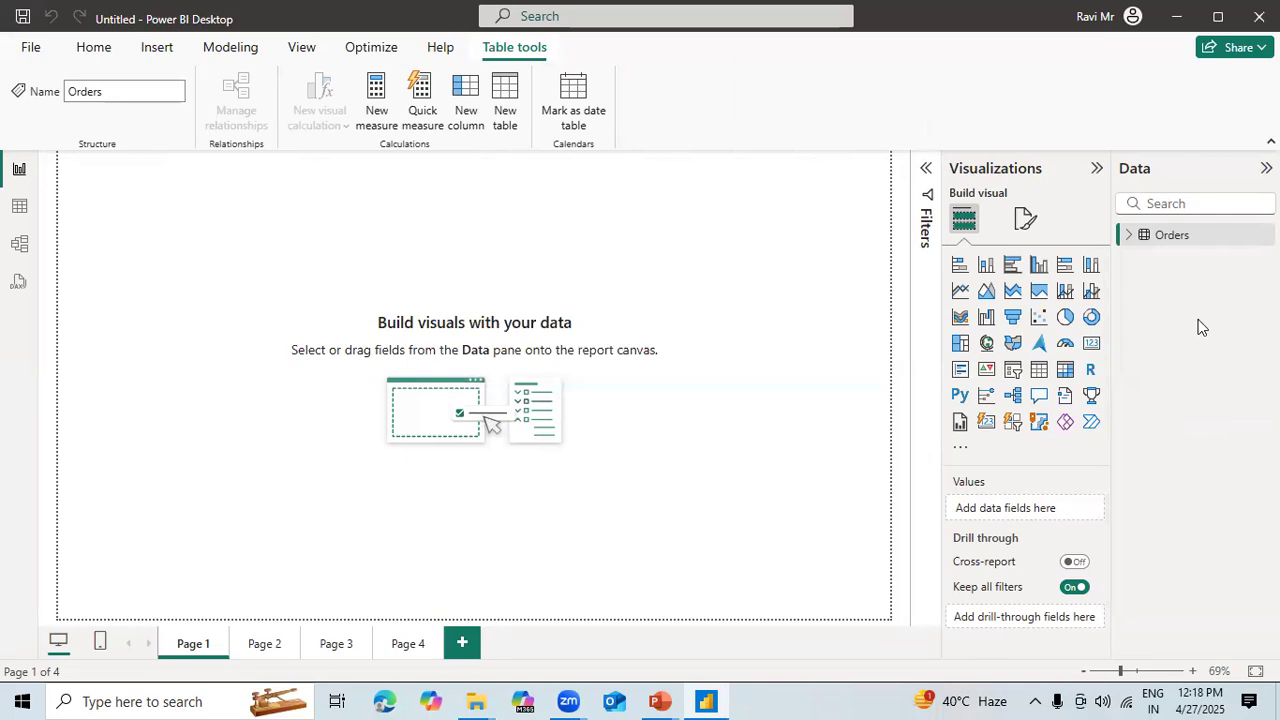
click(88, 50)
click(1130, 238)
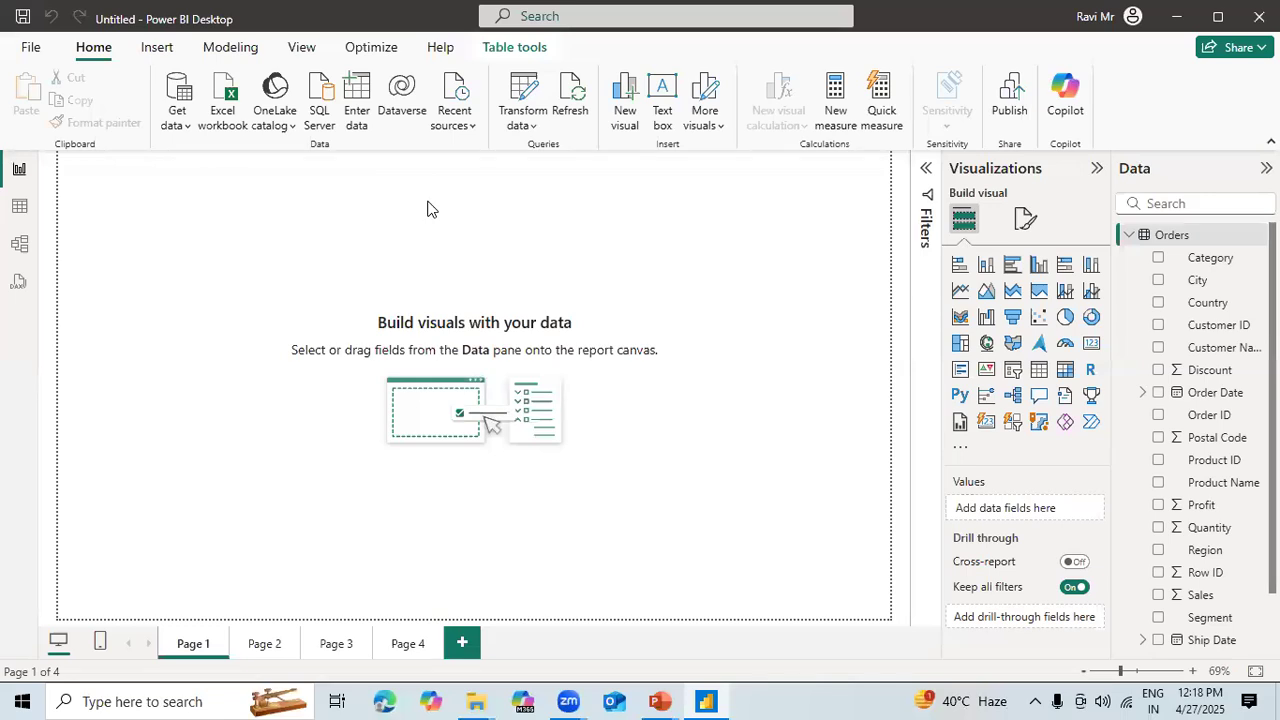
Open the Orders data in Table view, expand its fields, and examine the Segment and Ship Mode columns
click(20, 207)
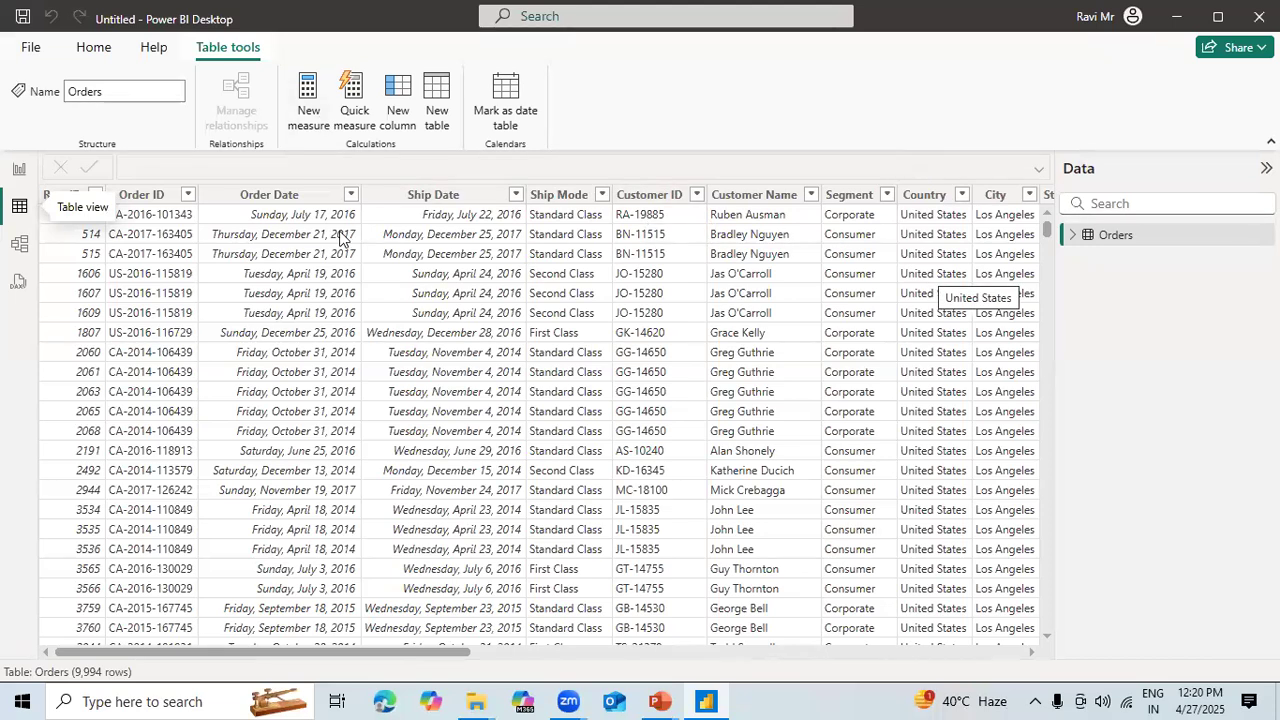
click(1072, 236)
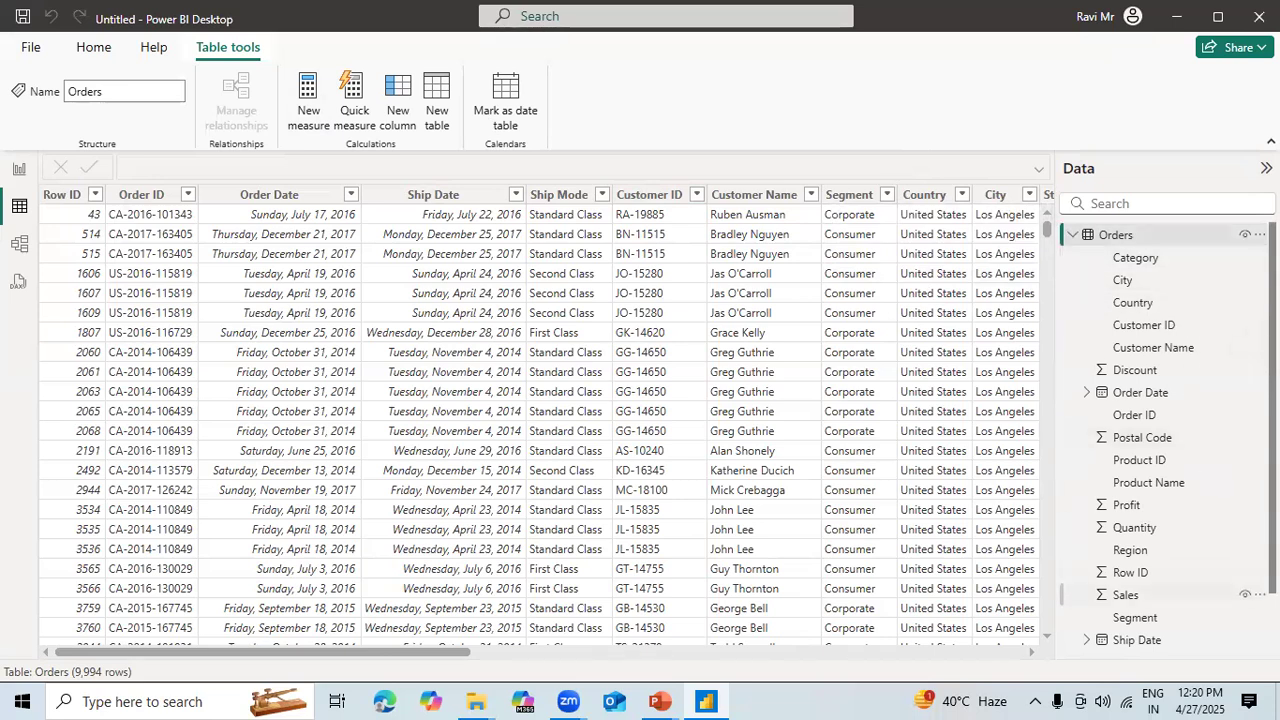
scroll(1214, 591, down, 2)
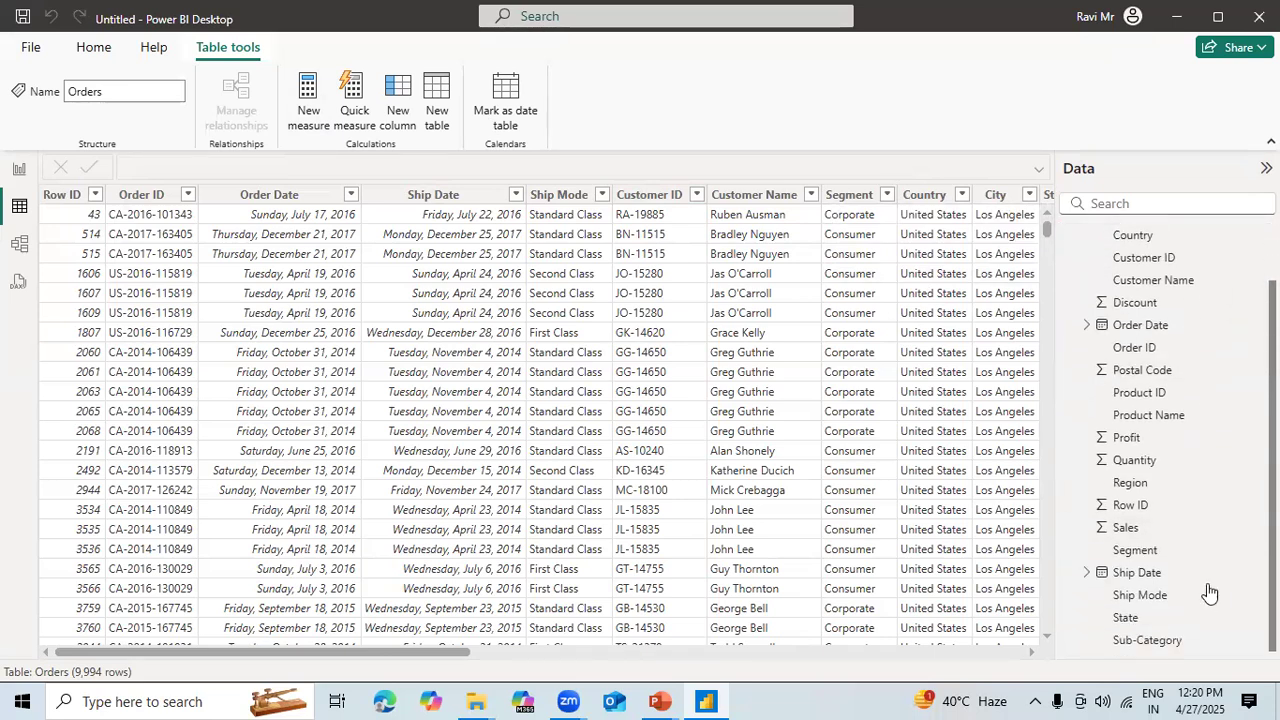
click(1136, 551)
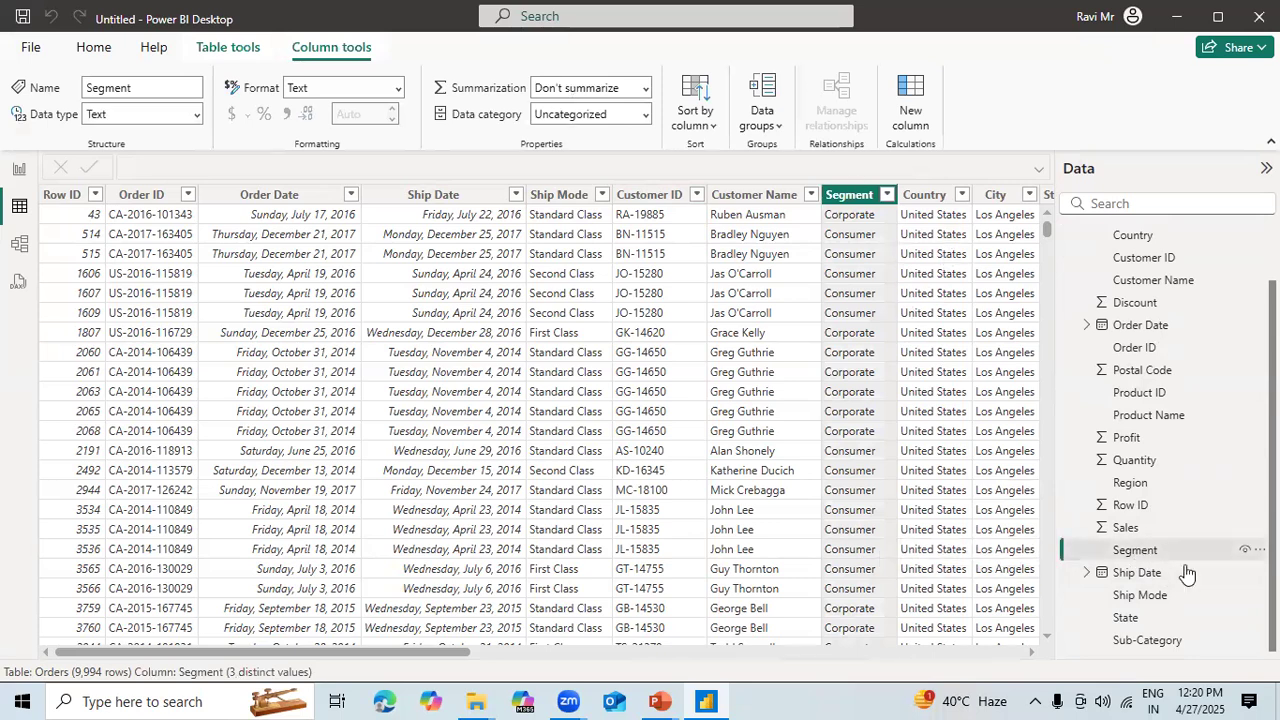
click(1142, 596)
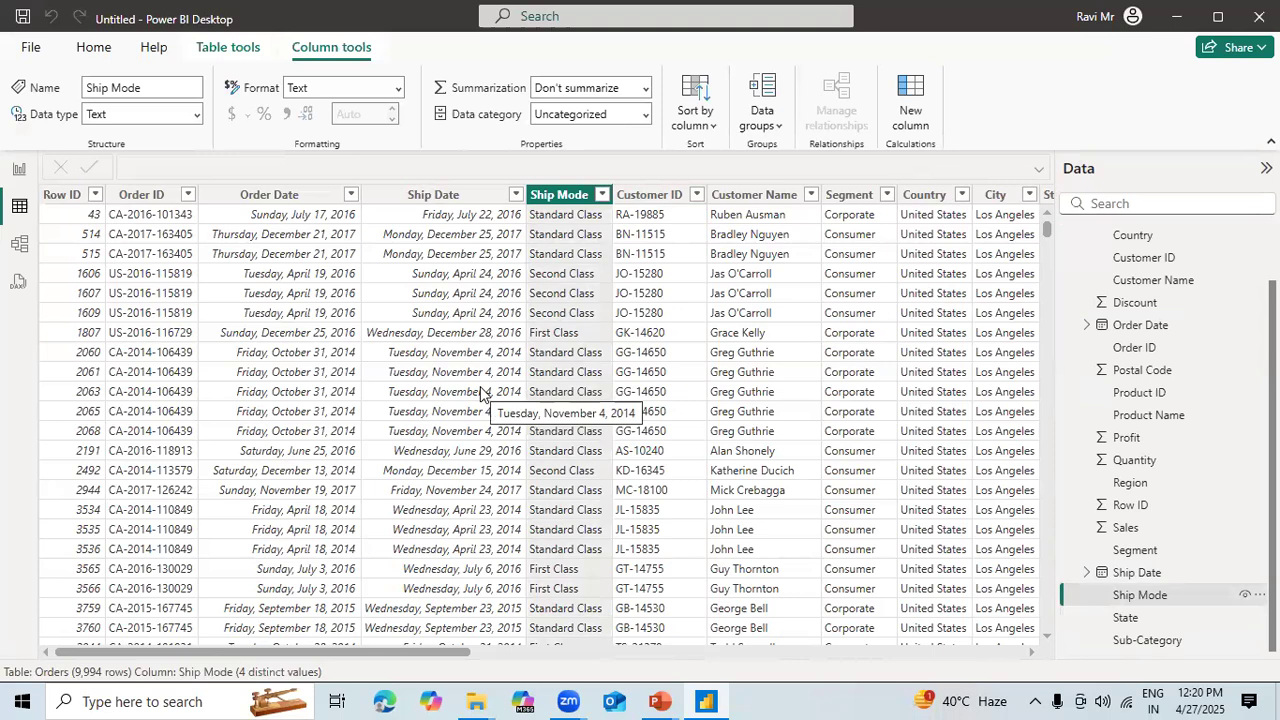
Return to Report view, add an empty stacked bar chart to Page 1, and enlarge it
click(20, 172)
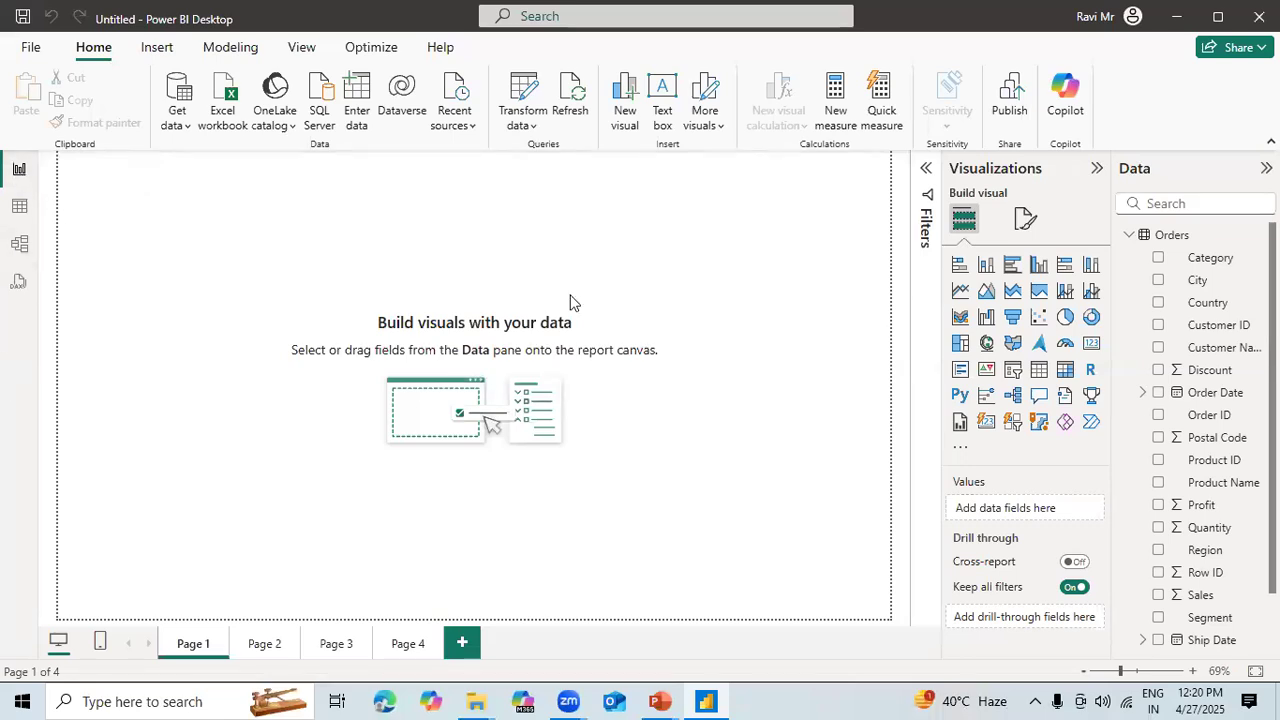
click(960, 265)
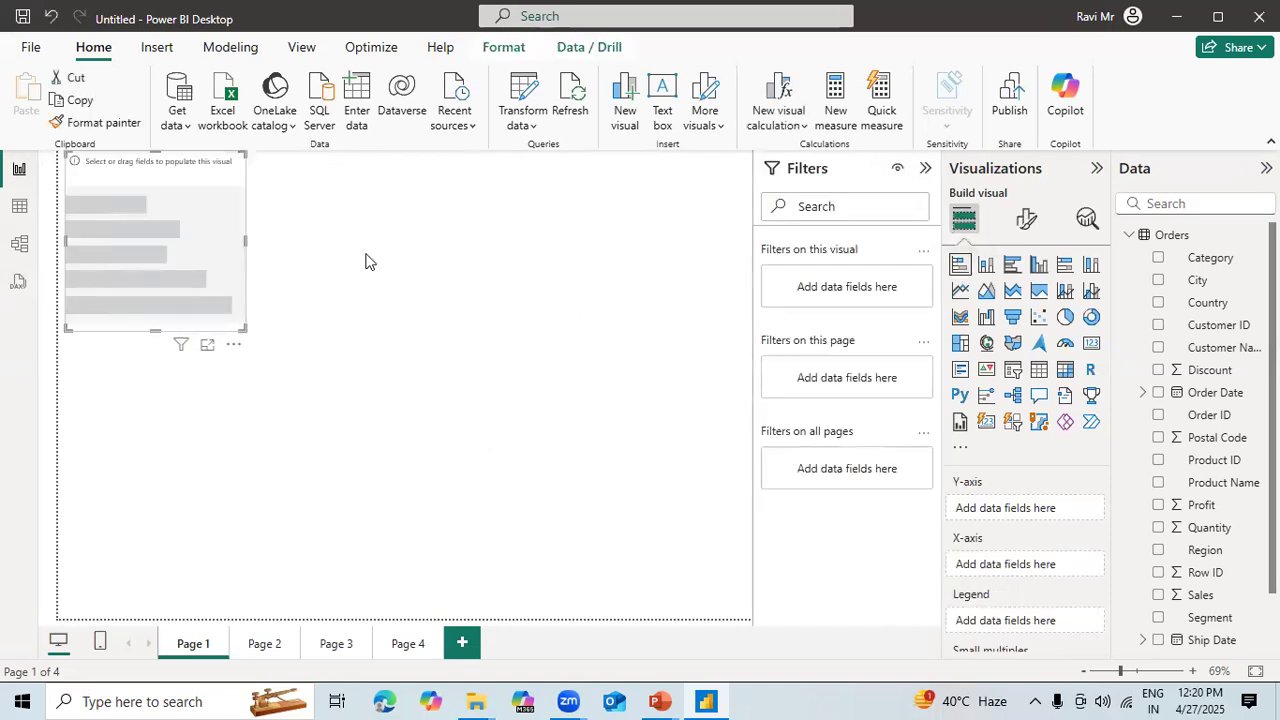
drag(194, 301, 350, 425)
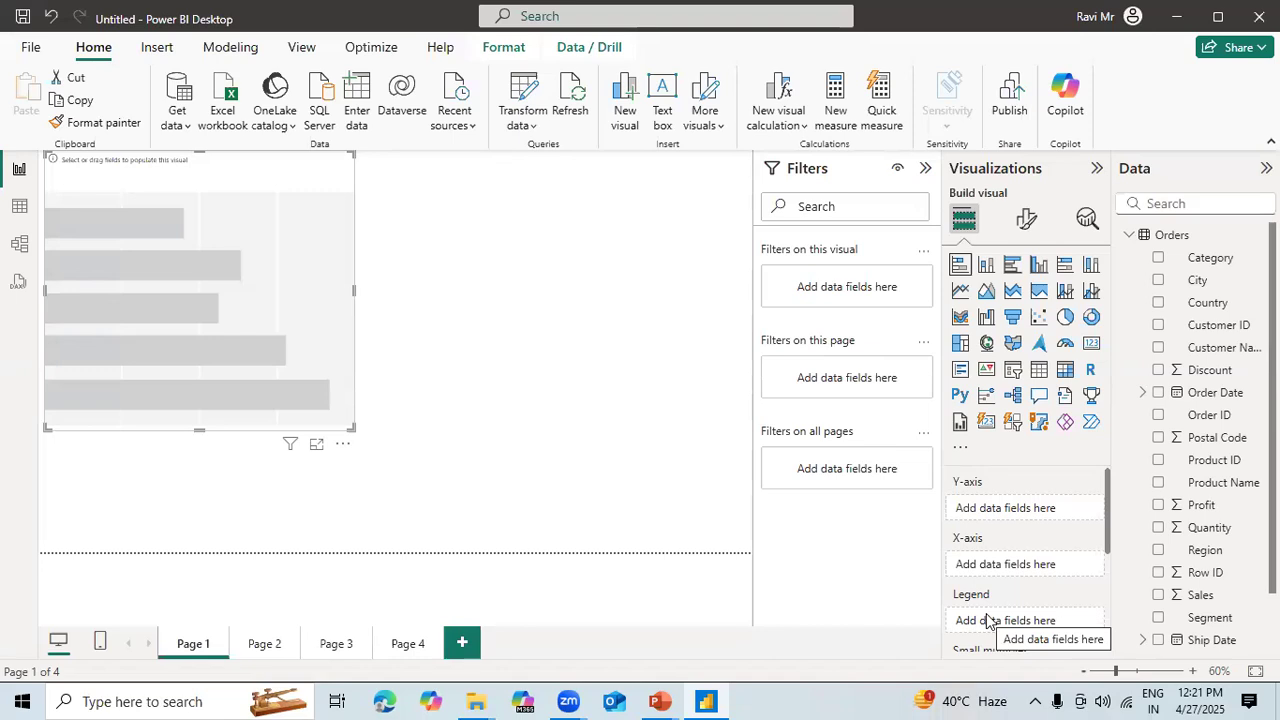
Plot Profit by Sub-Category in the stacked bar chart and enlarge the visual
click(1157, 507)
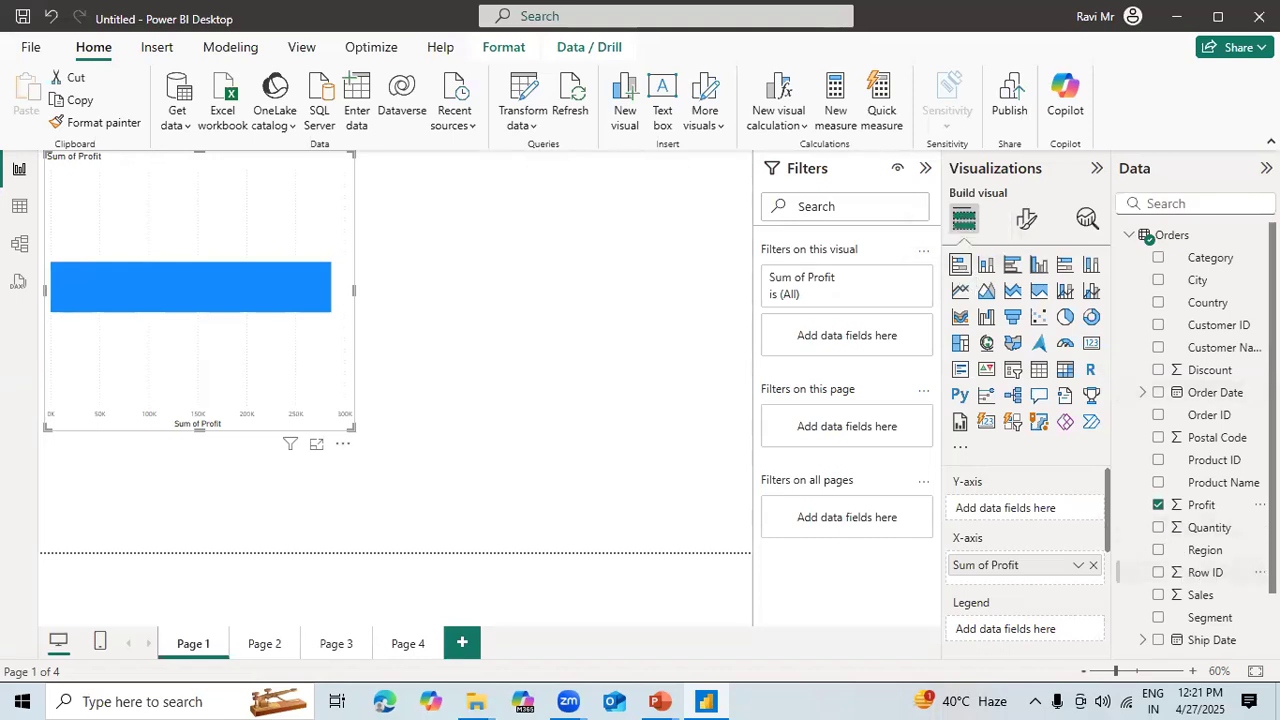
scroll(1210, 505, down, 2)
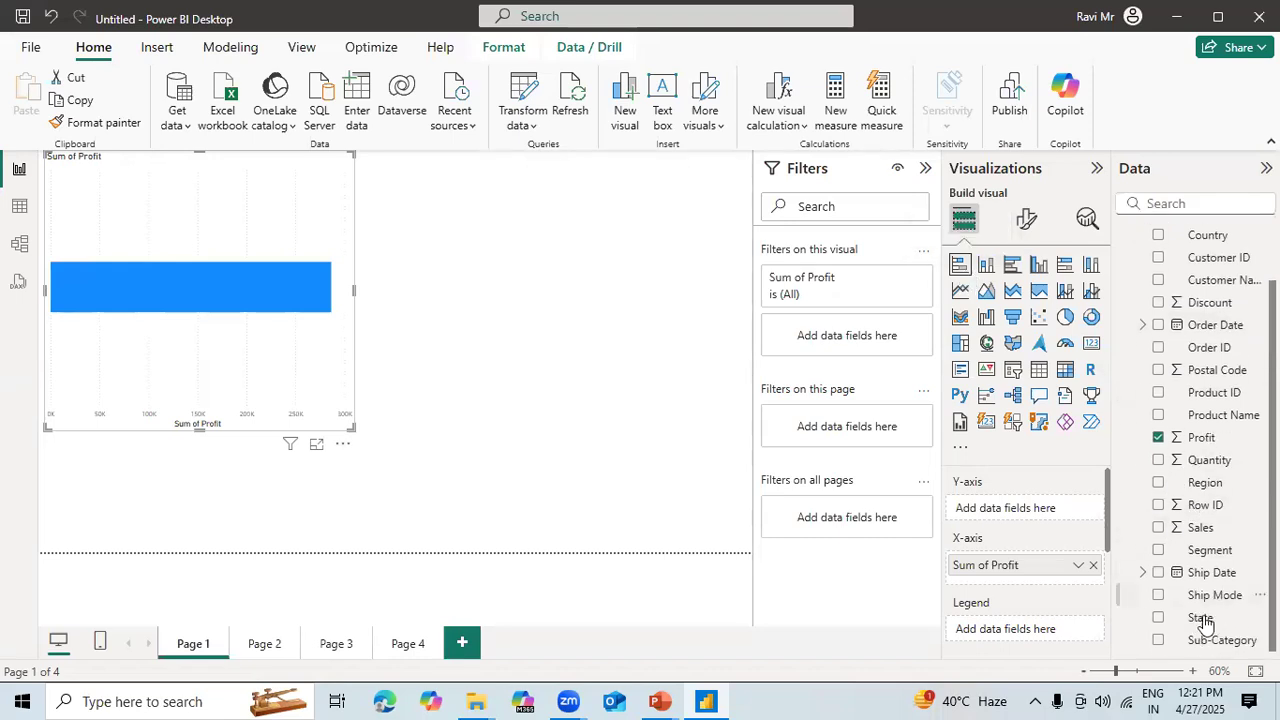
click(1158, 640)
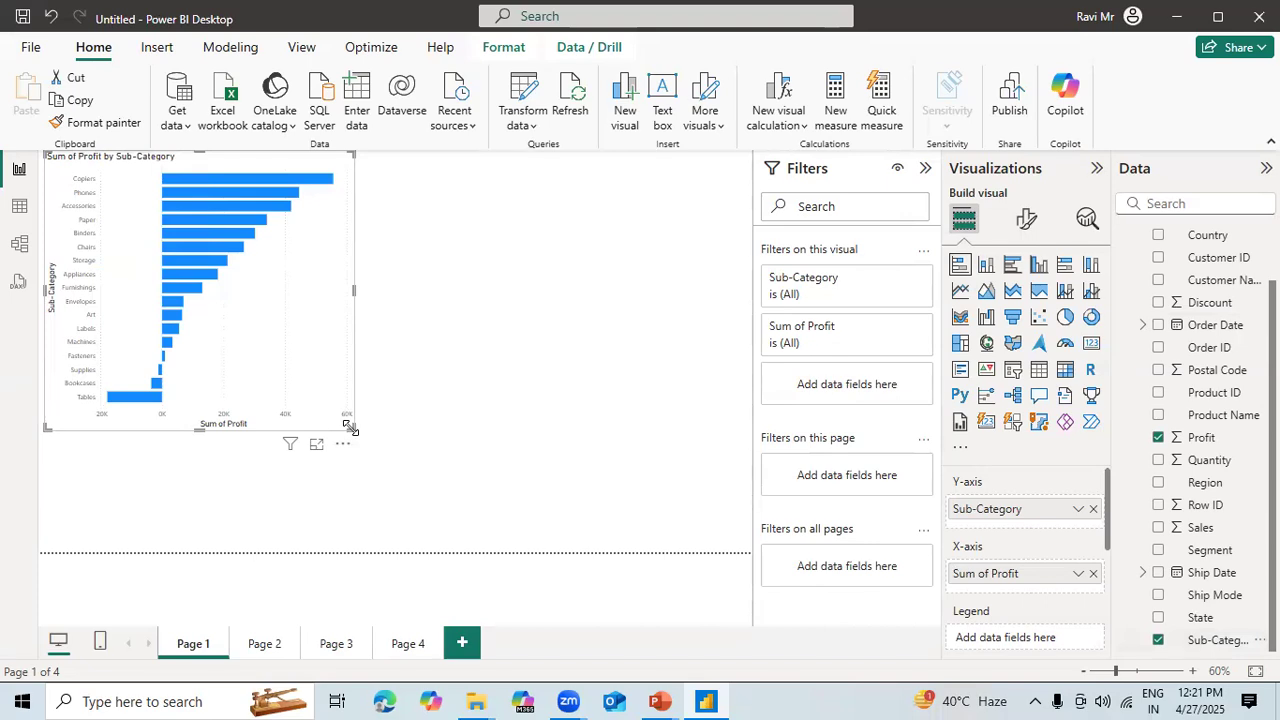
drag(349, 427, 634, 510)
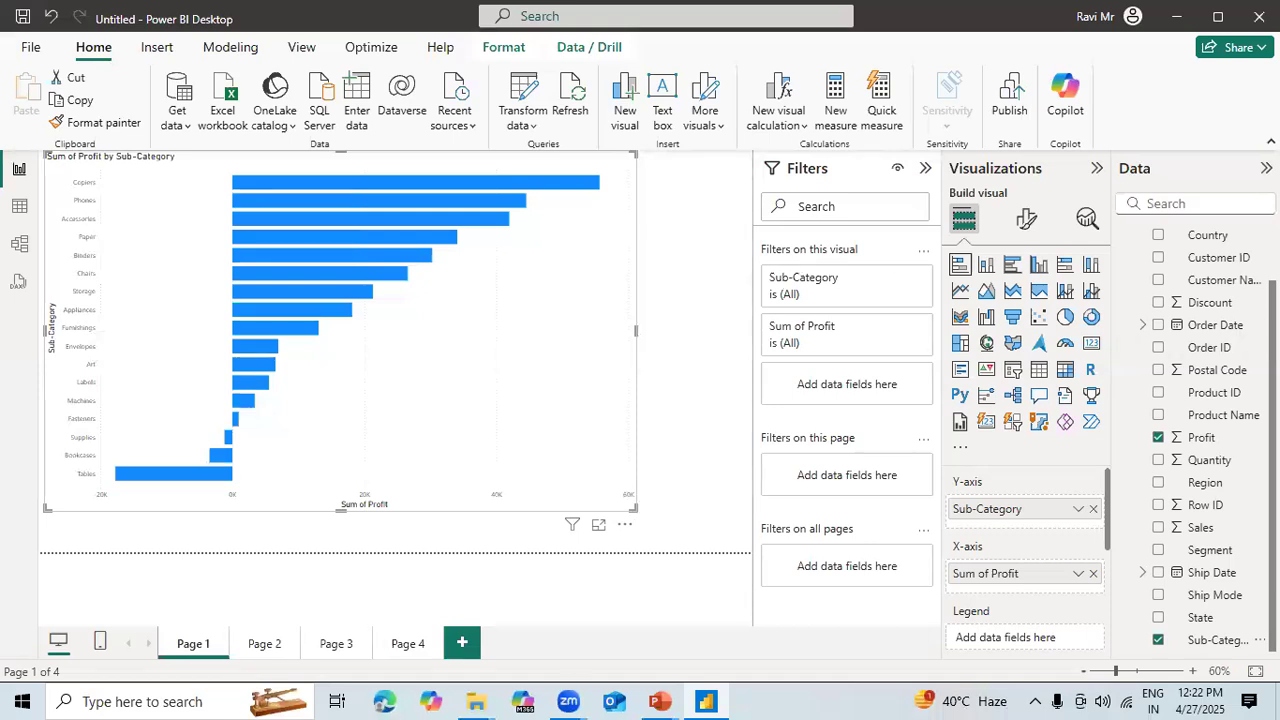
Add Category as the bar chart's legend and enlarge the visual slightly
scroll(1212, 257, up, 2)
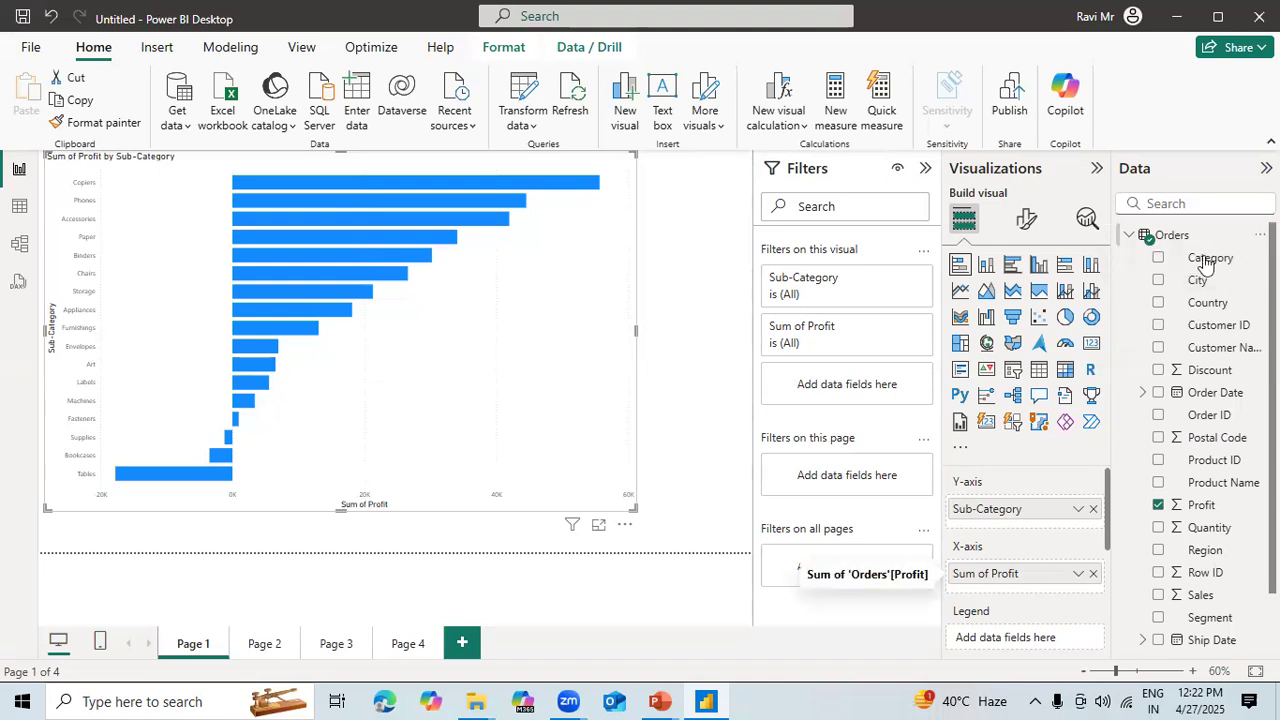
click(1159, 259)
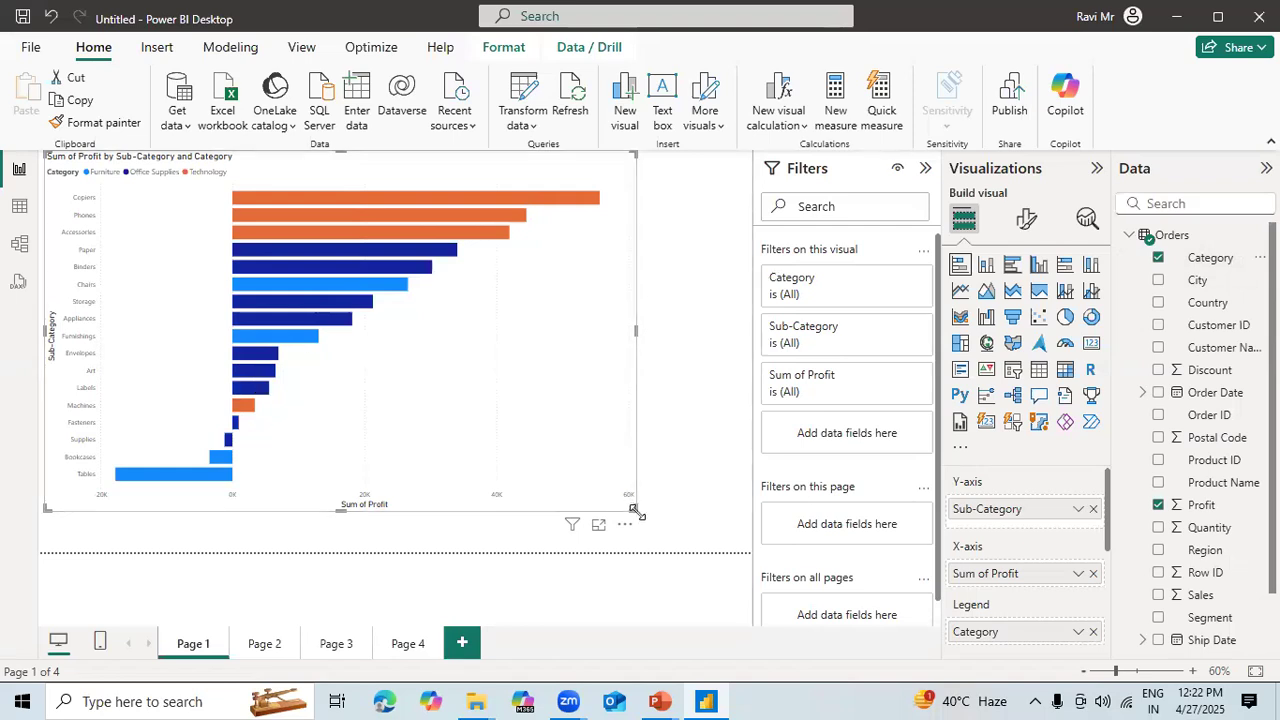
drag(633, 509, 713, 525)
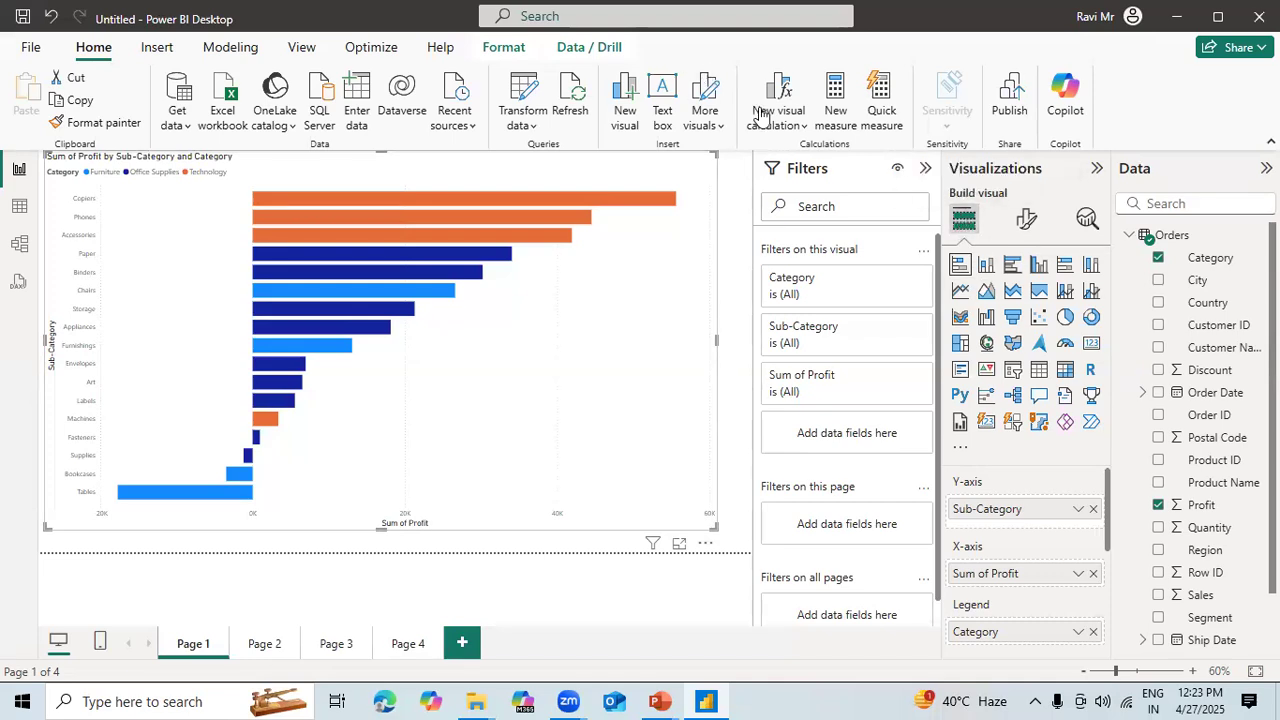
View the visual calculation options without choosing one, and shrink the bar chart to about 653 wide by 461 high
click(802, 126)
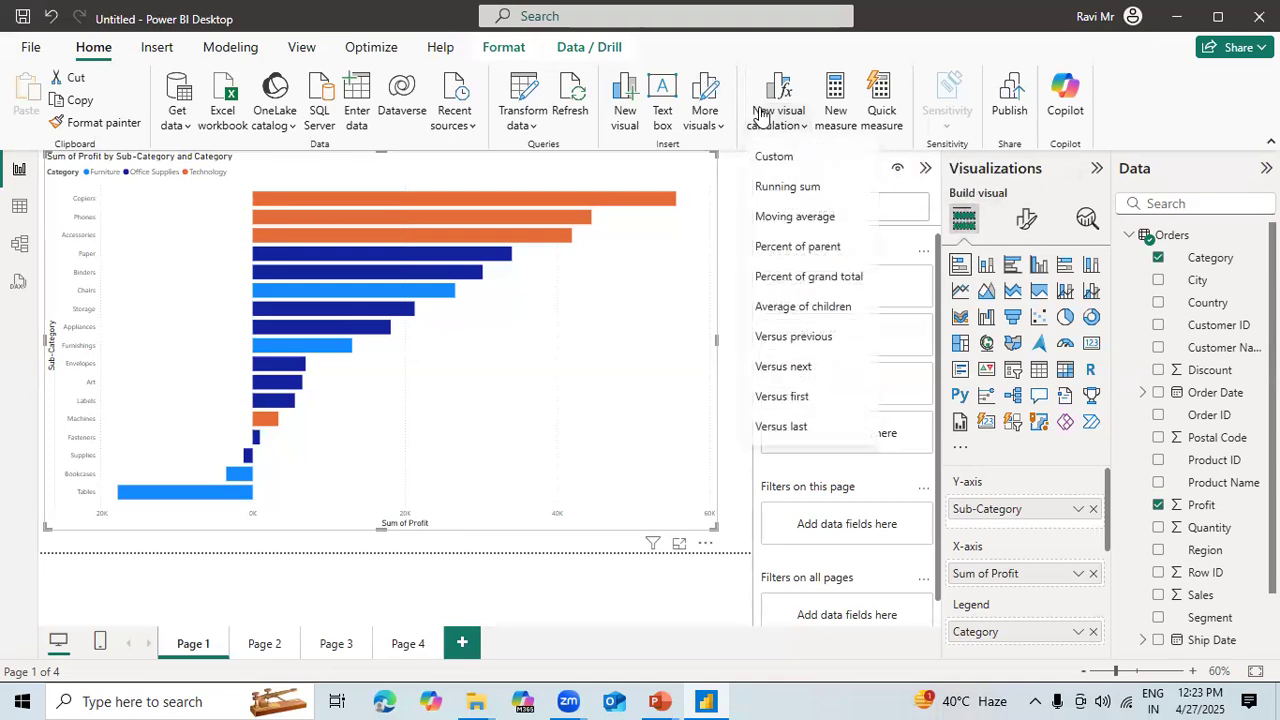
click(939, 49)
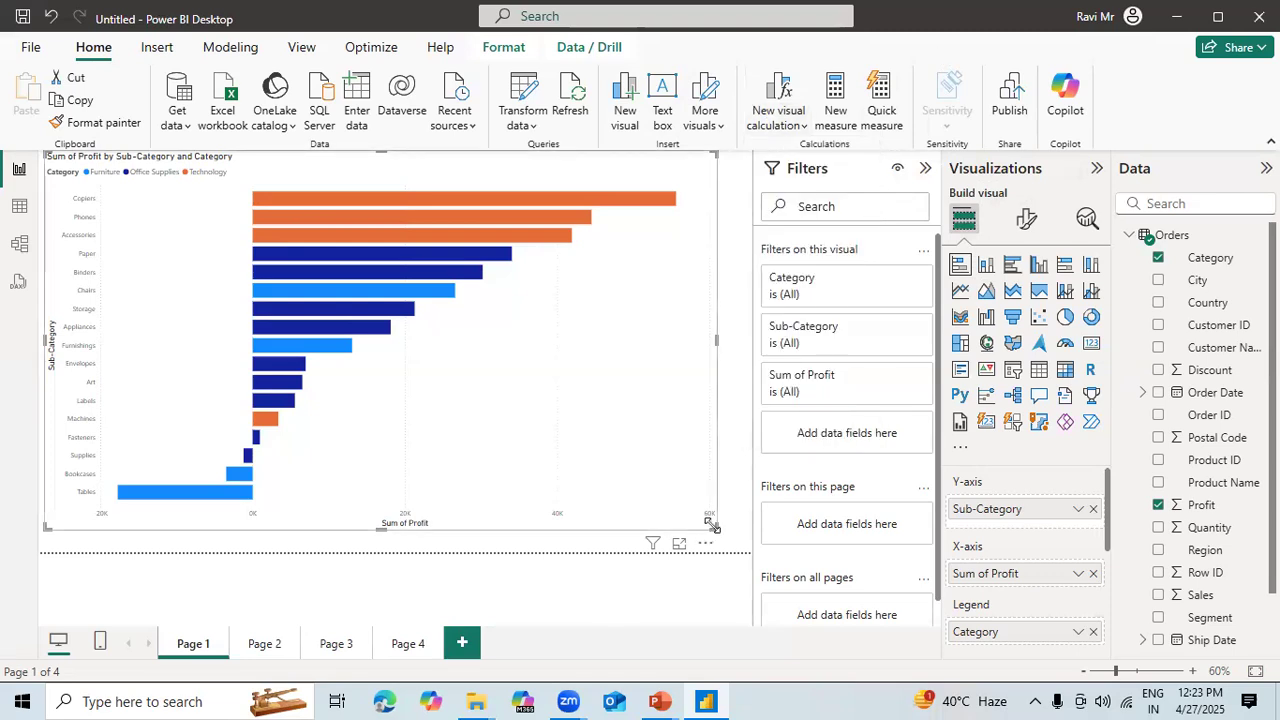
drag(711, 525, 487, 371)
drag(566, 375, 403, 403)
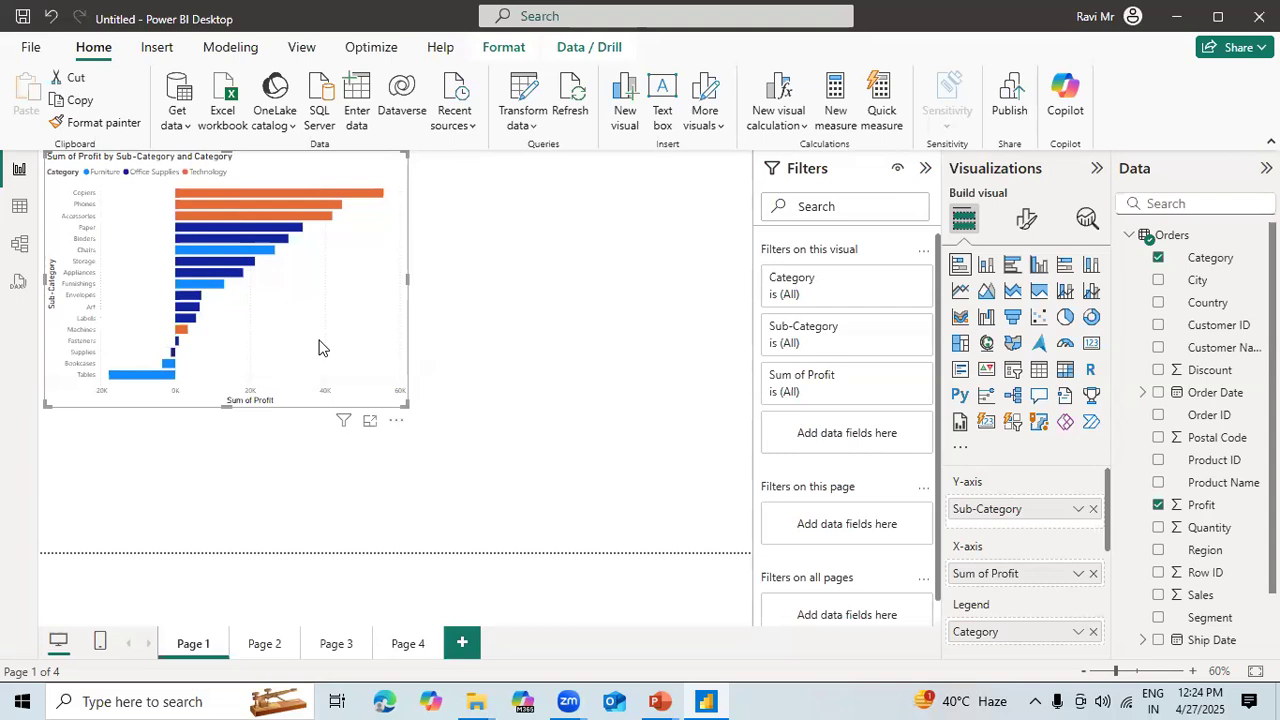
Open the bar chart's general formatting options and review its size and position properties
click(1022, 224)
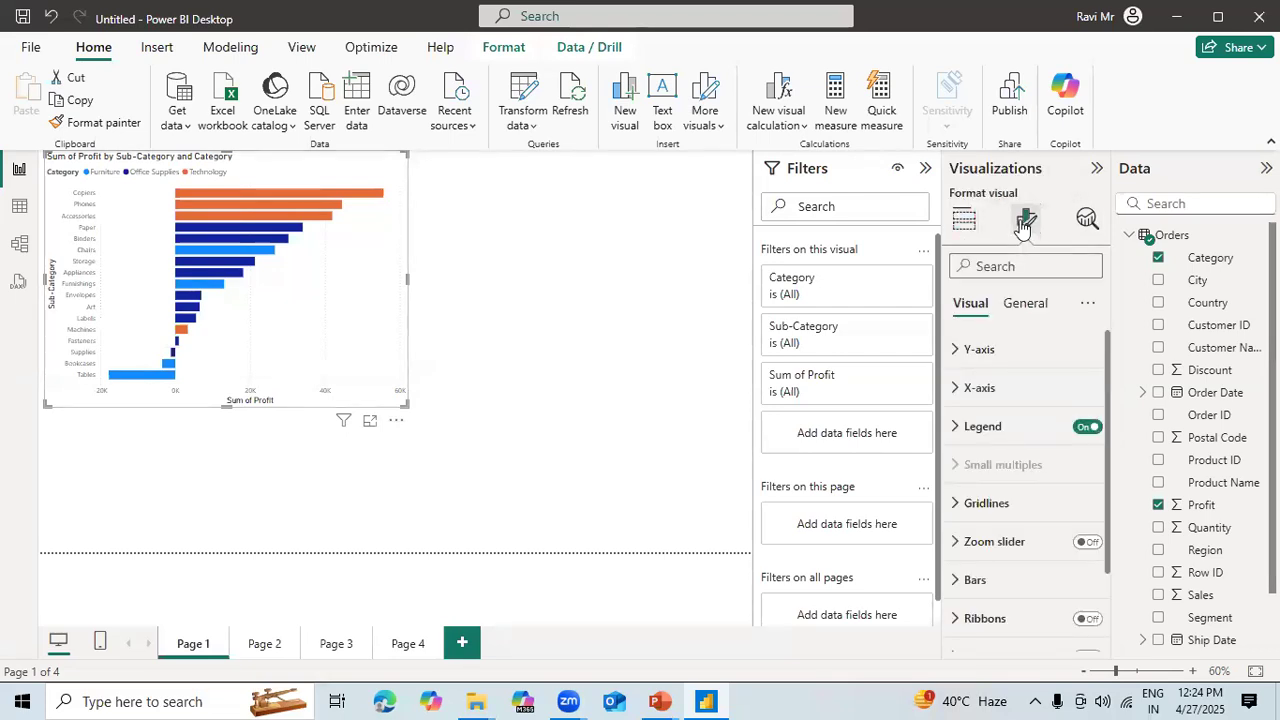
click(1037, 311)
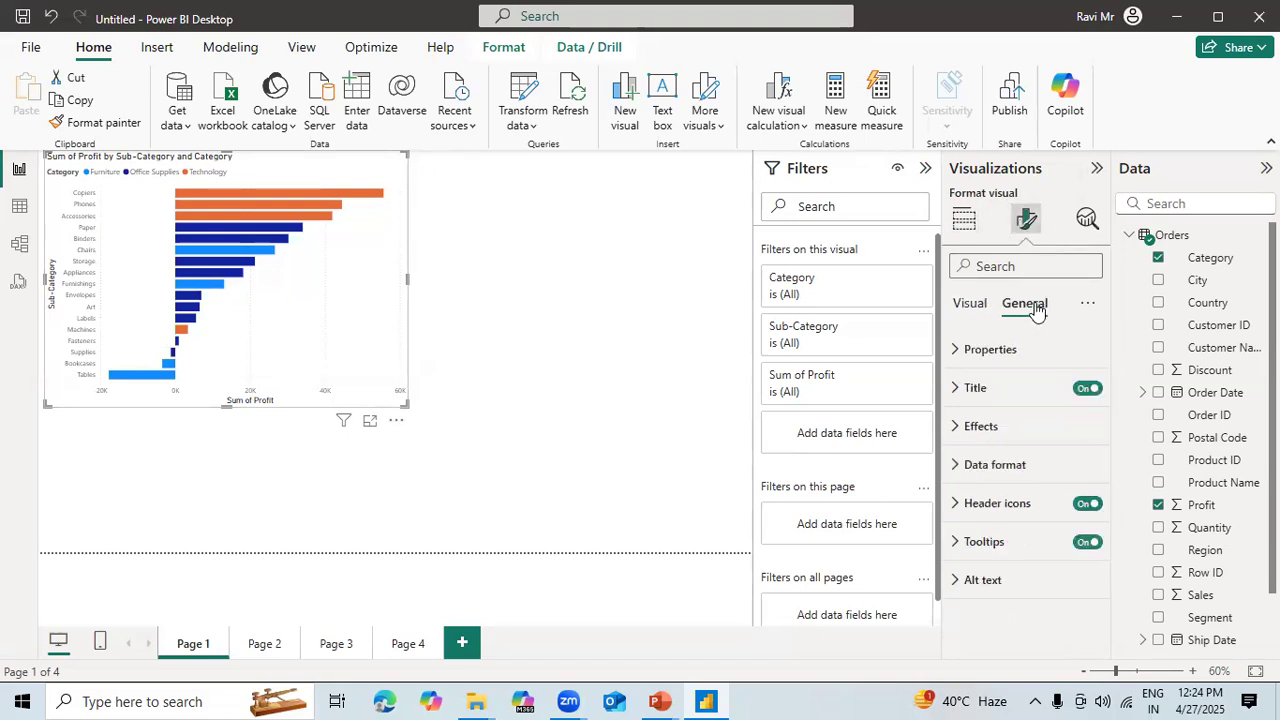
click(957, 352)
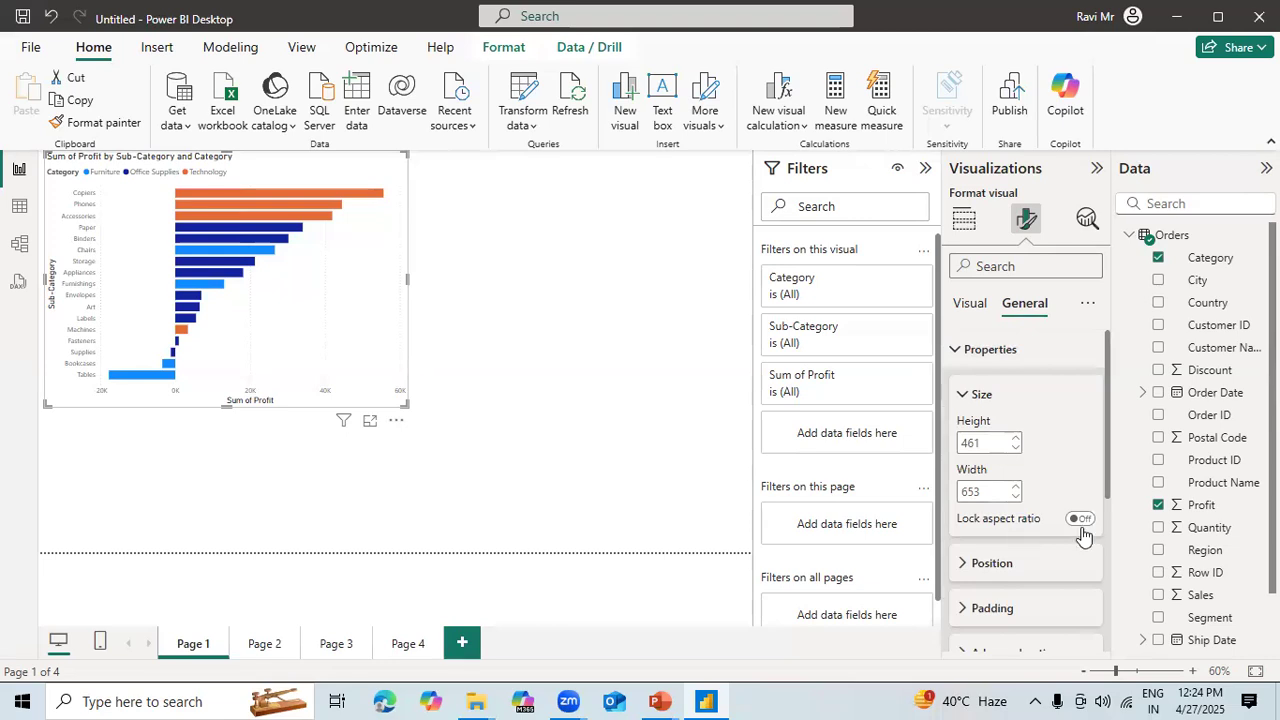
click(1006, 566)
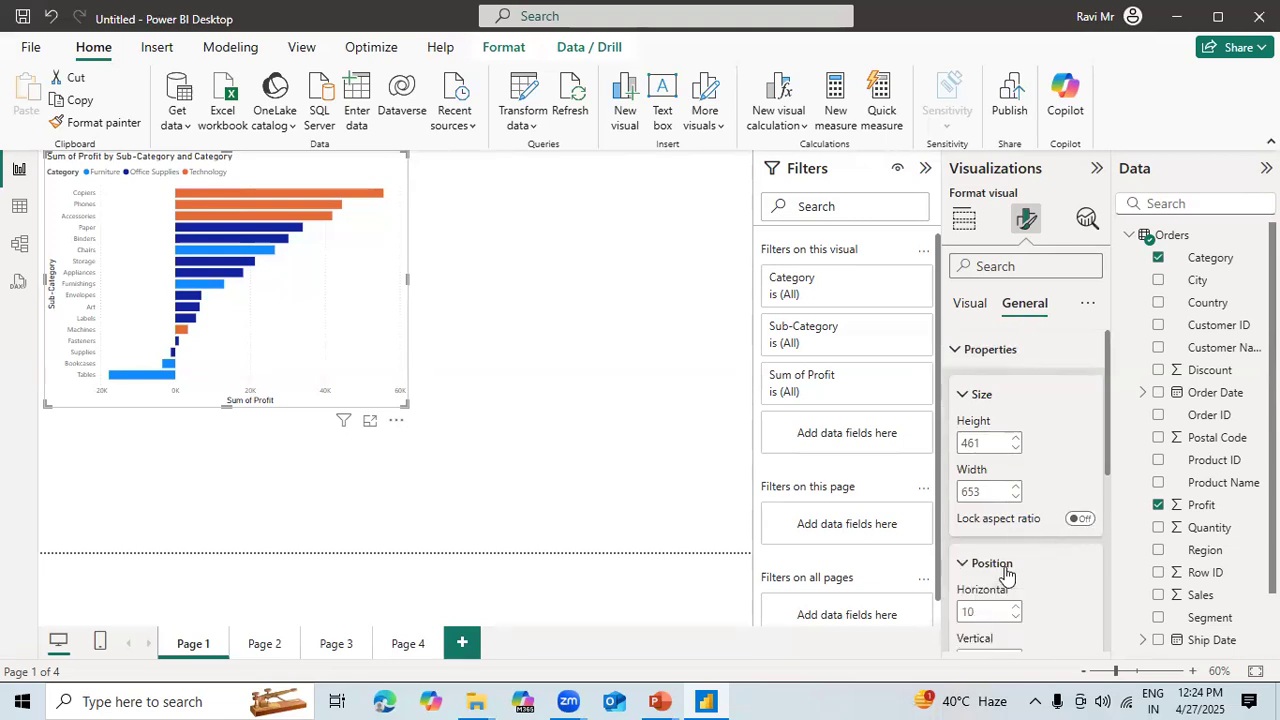
click(961, 396)
click(959, 357)
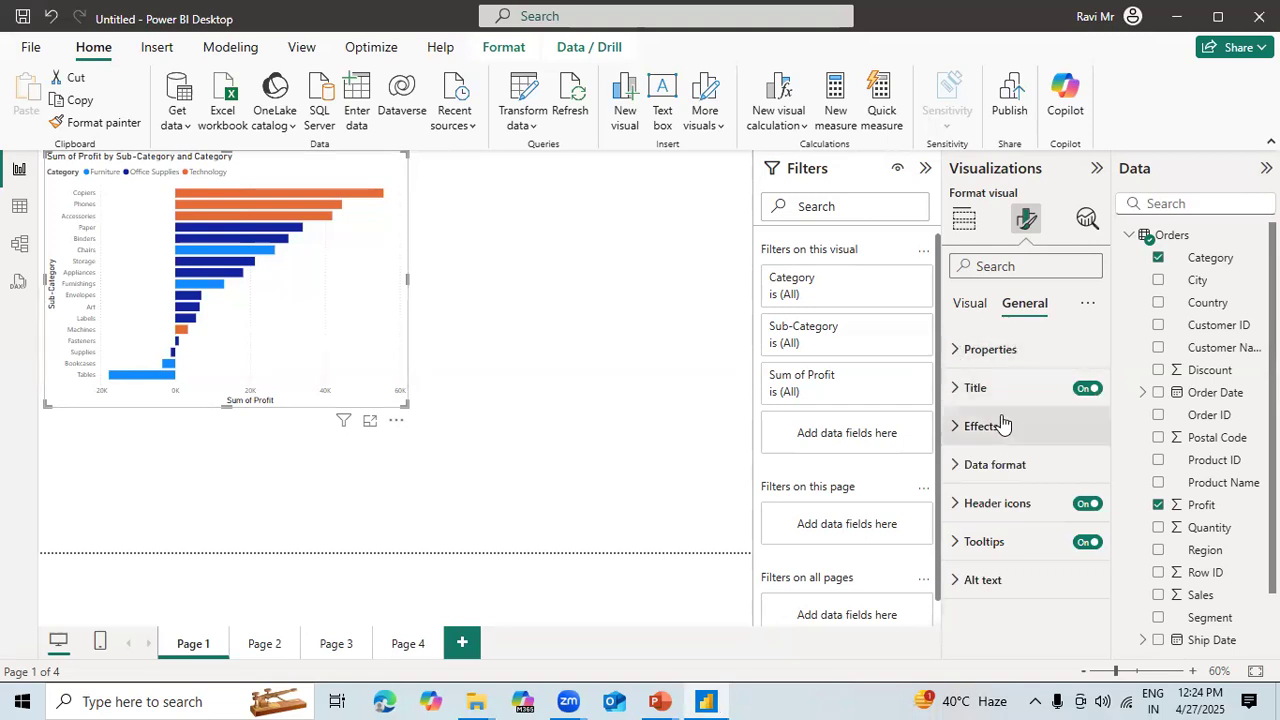
Try a yellow background on the bar chart, and replace it with light blue at 74% transparency
click(963, 431)
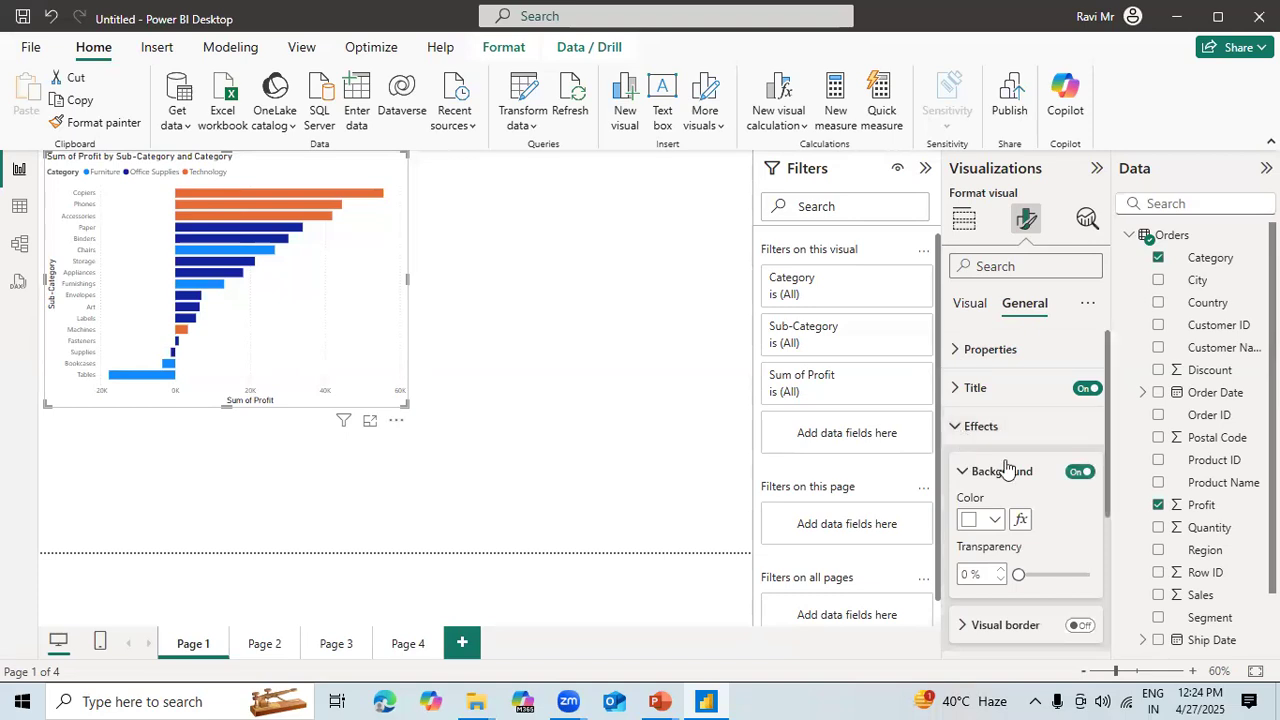
click(995, 521)
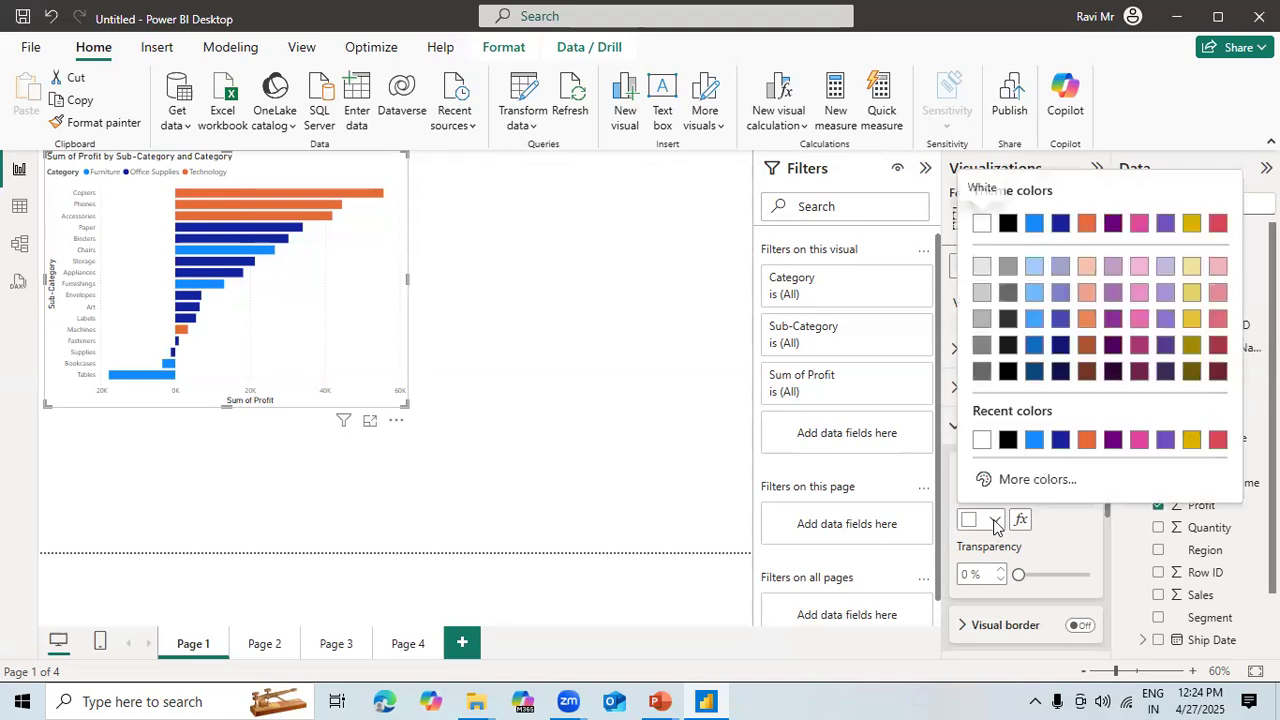
click(1190, 293)
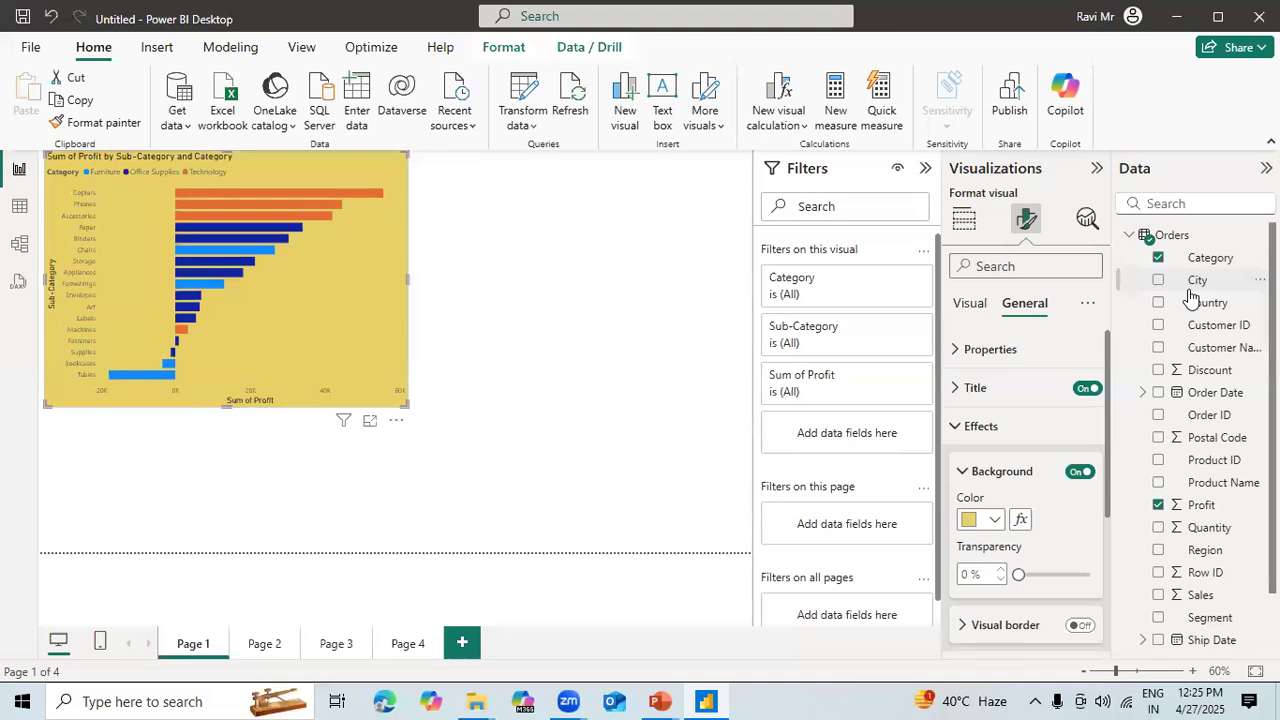
click(995, 520)
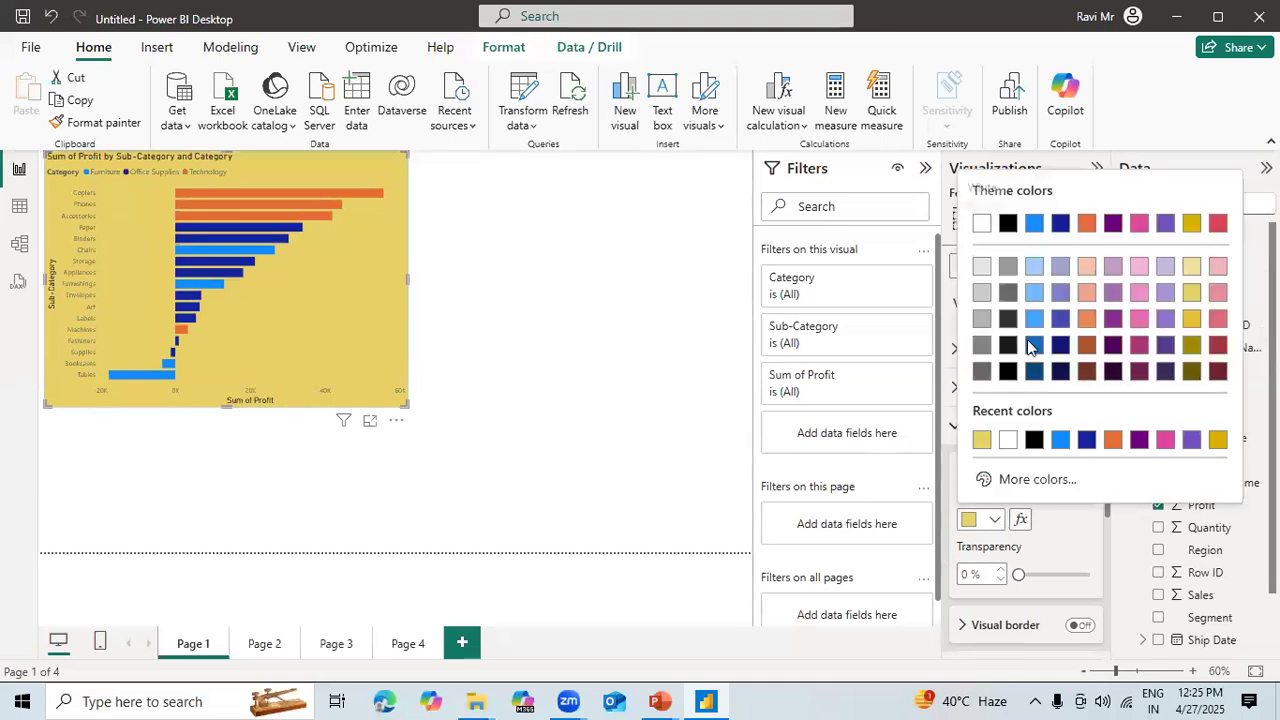
click(1036, 265)
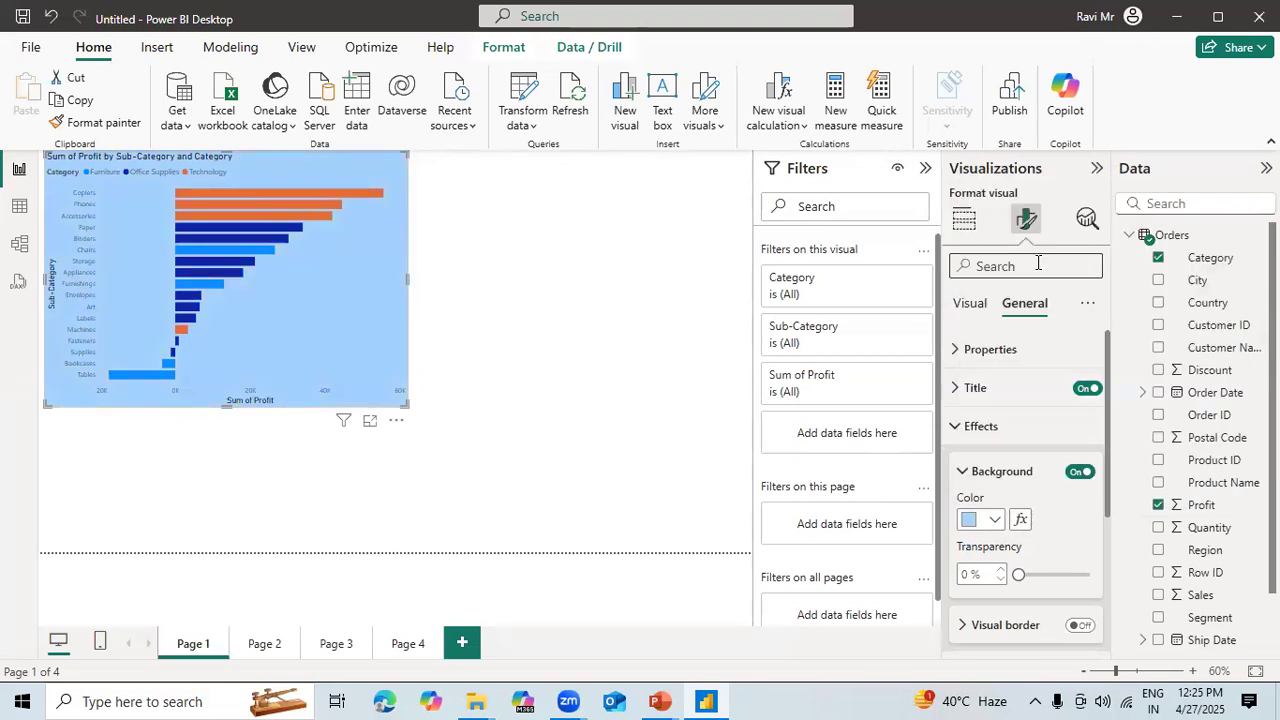
click(1070, 574)
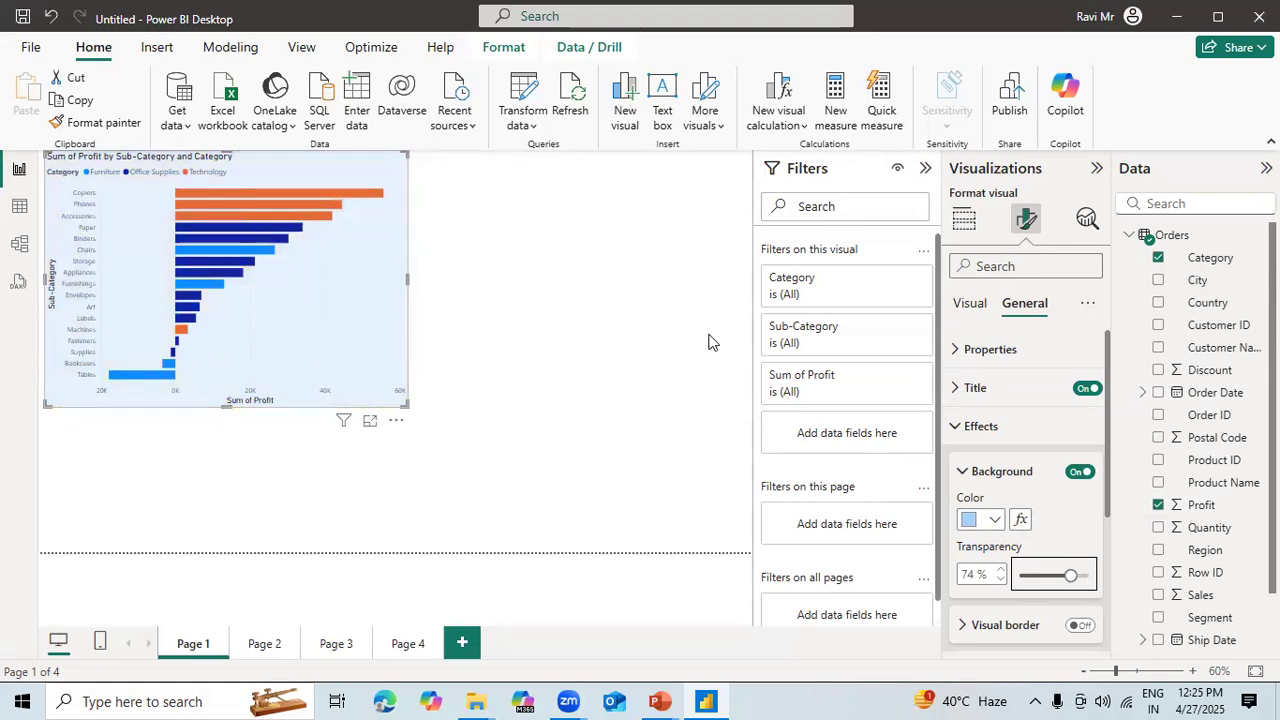
Review the bar chart's title settings and return to its visual-specific formatting options
click(985, 387)
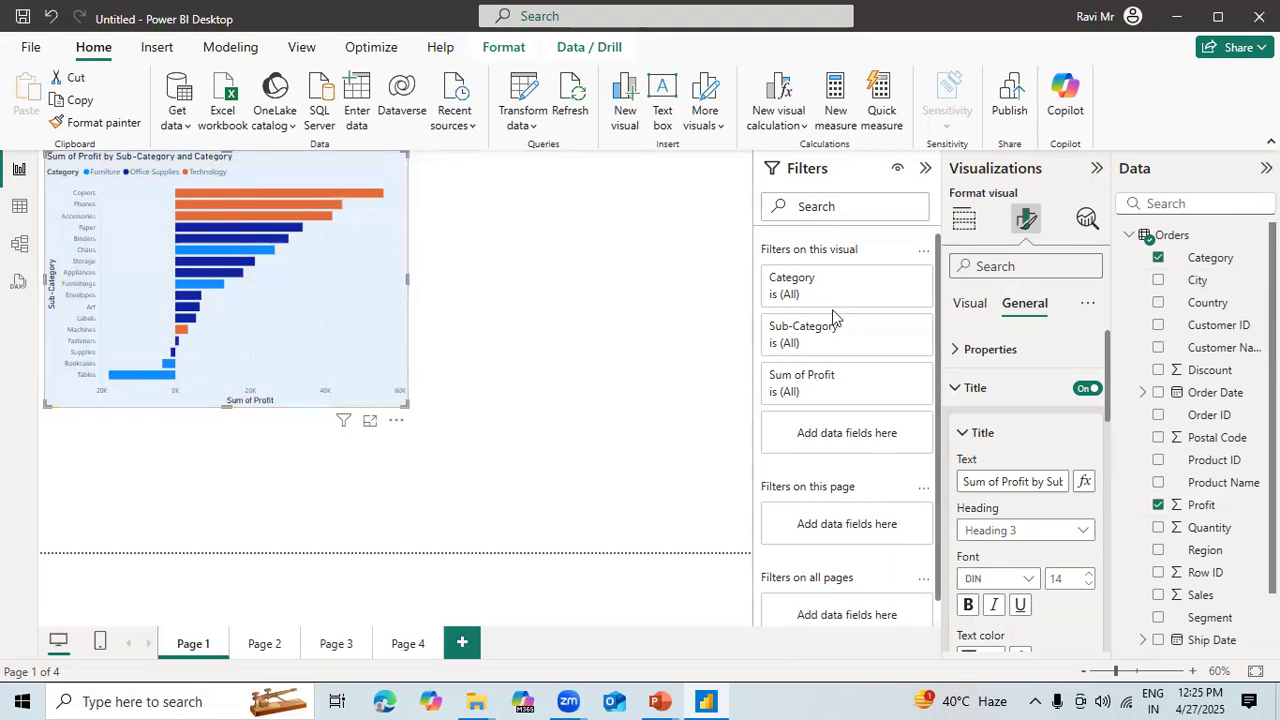
click(965, 433)
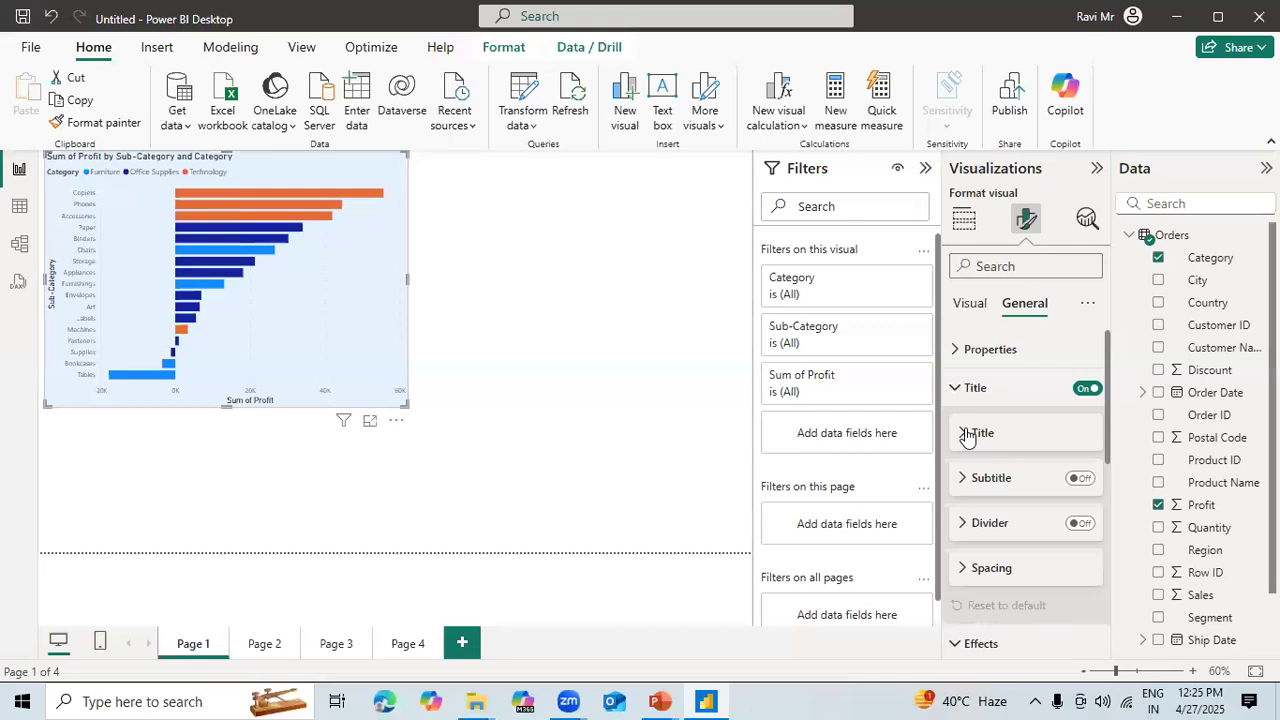
click(973, 308)
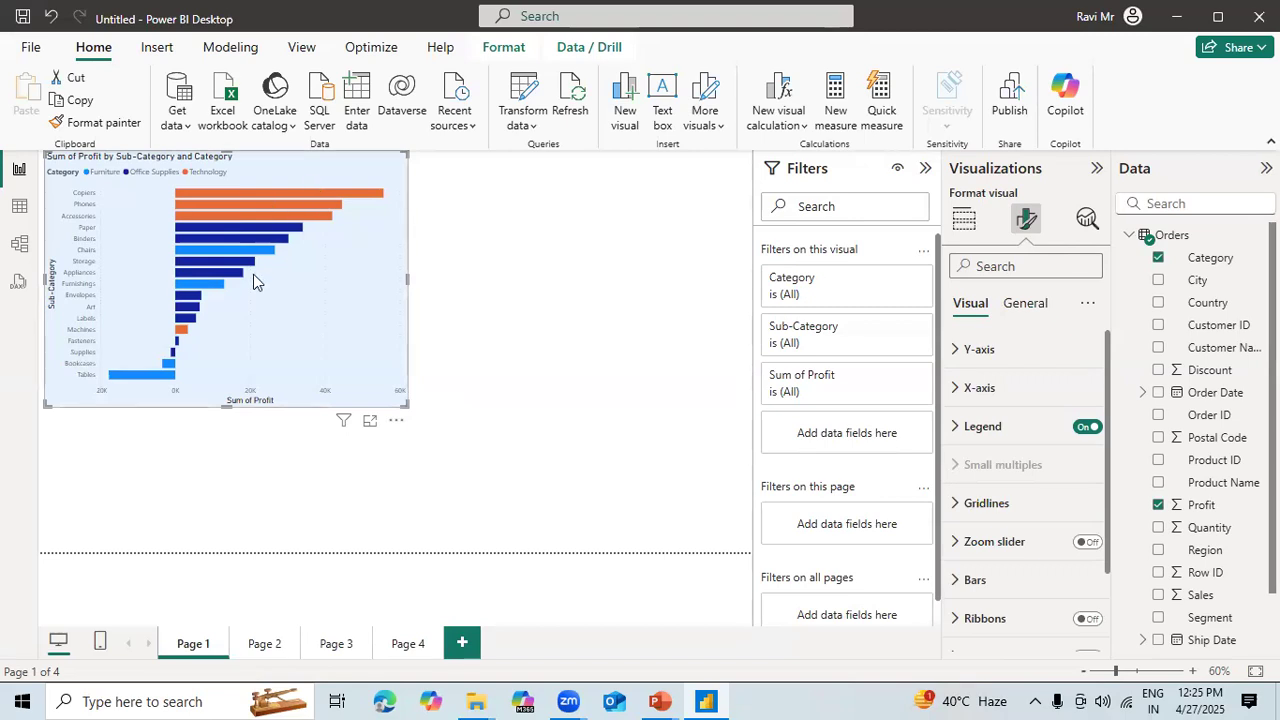
Set the Y-axis value labels' font size to 15 and enlarge the bar chart in both width and height
click(954, 355)
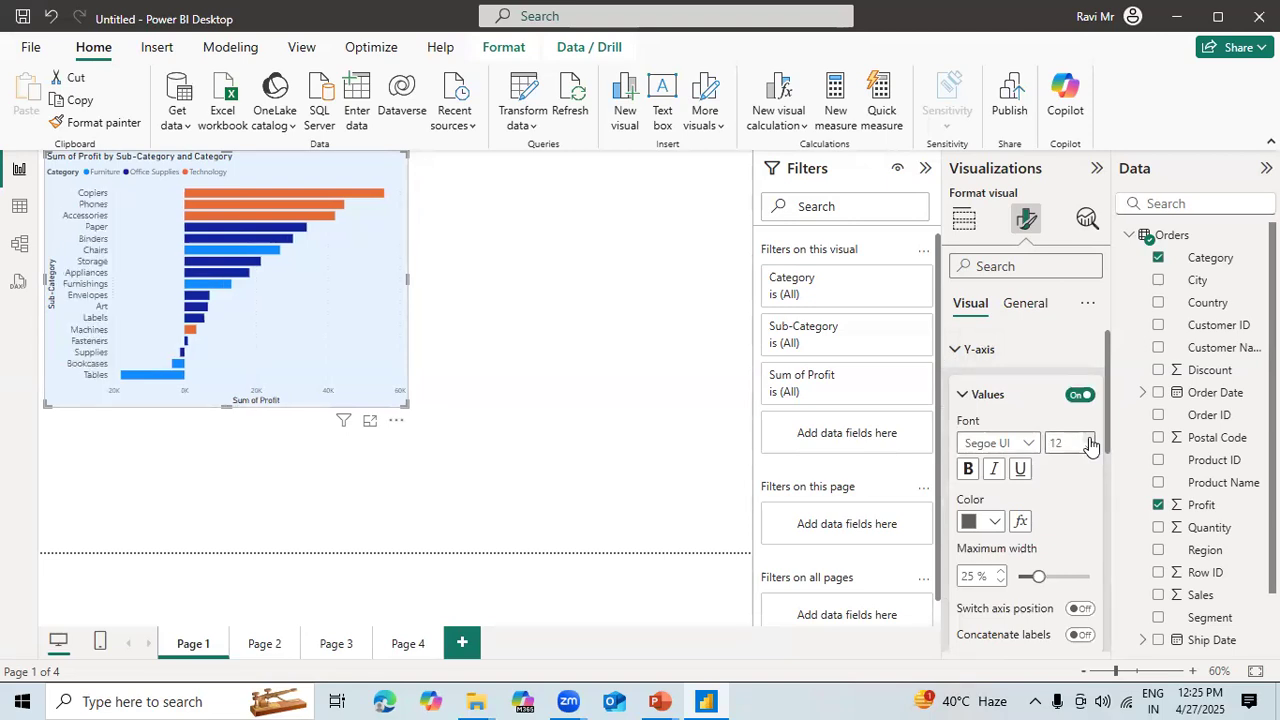
click(1090, 439)
click(1090, 439)
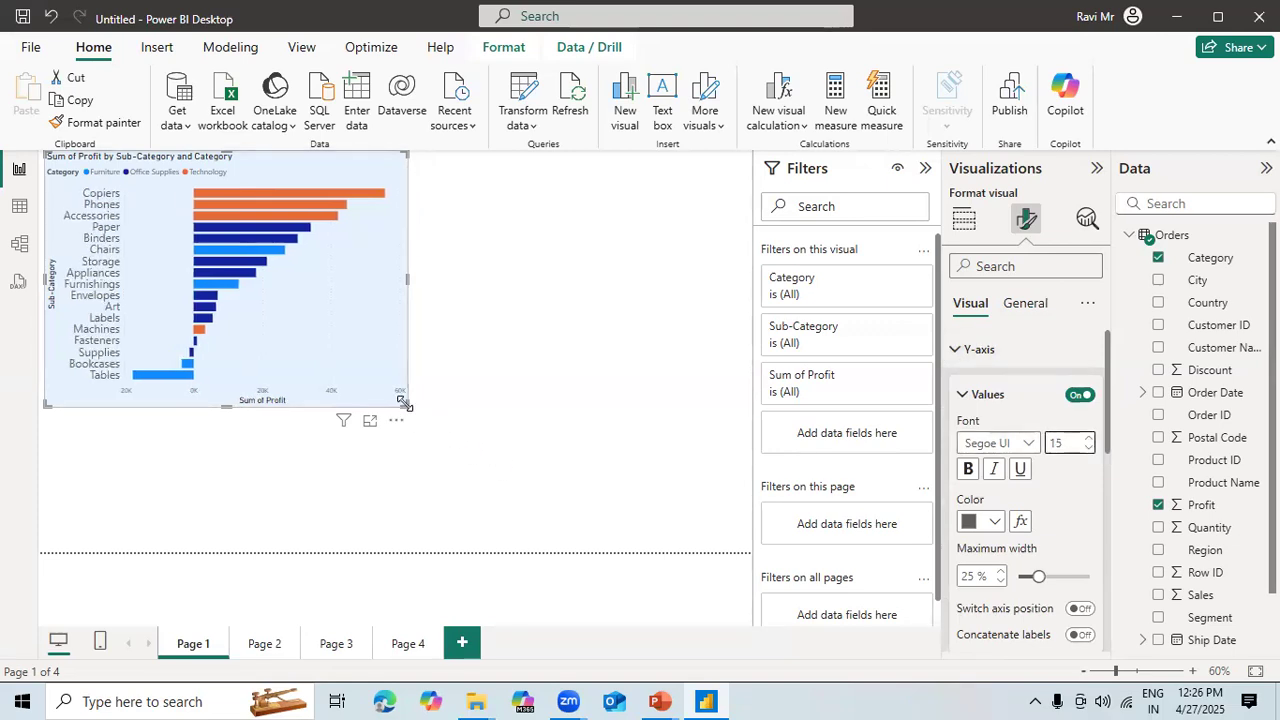
drag(408, 406, 592, 535)
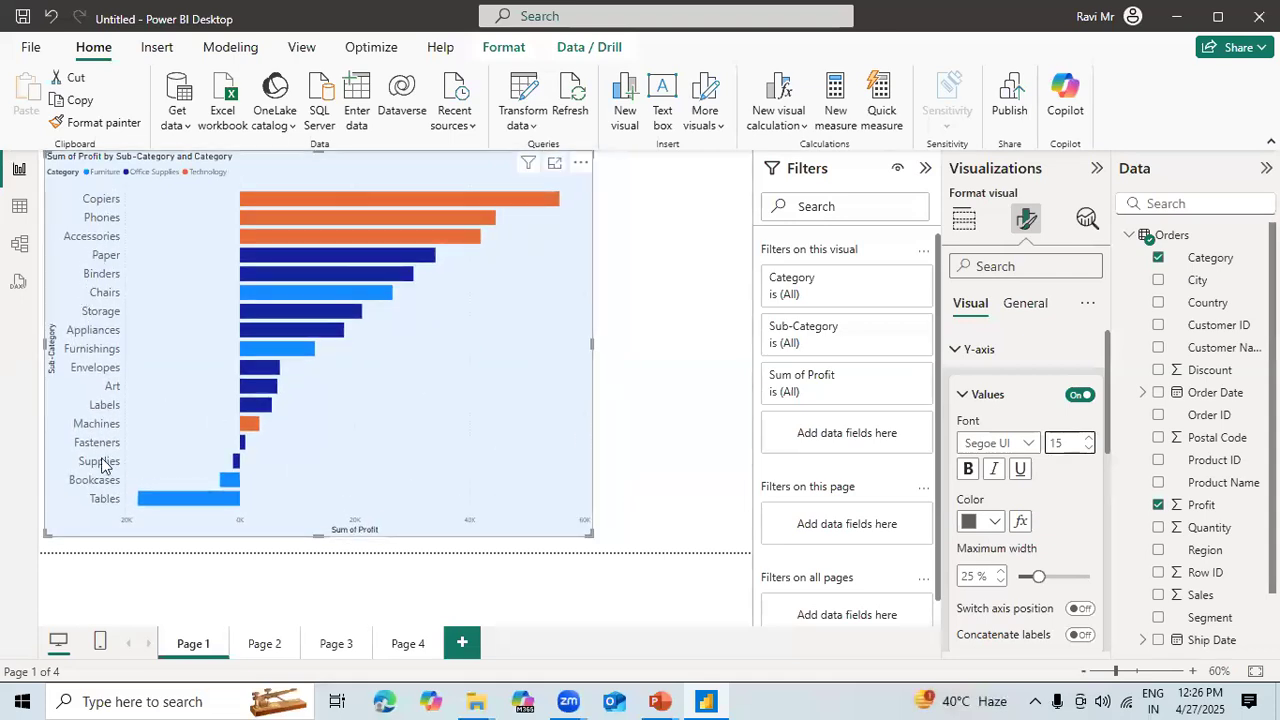
Make the Y-axis value labels bold and color them in the darkest yellow theme shade
click(971, 474)
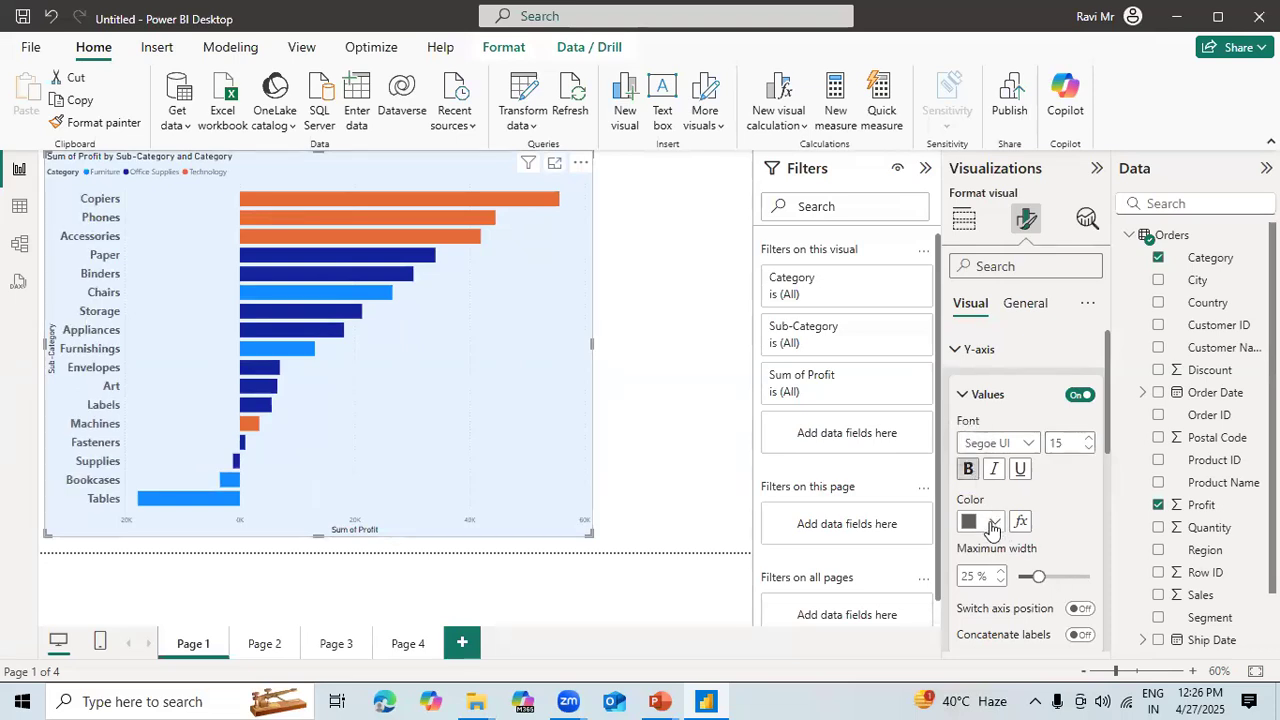
click(992, 523)
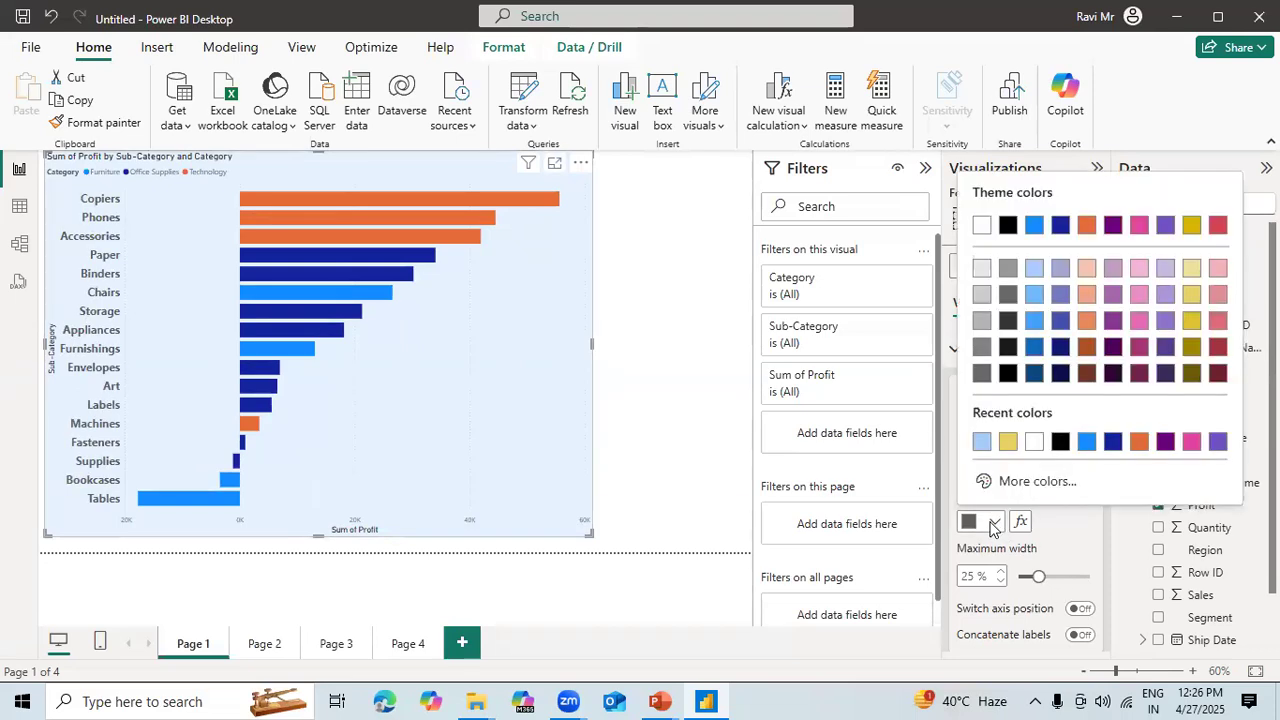
click(1191, 372)
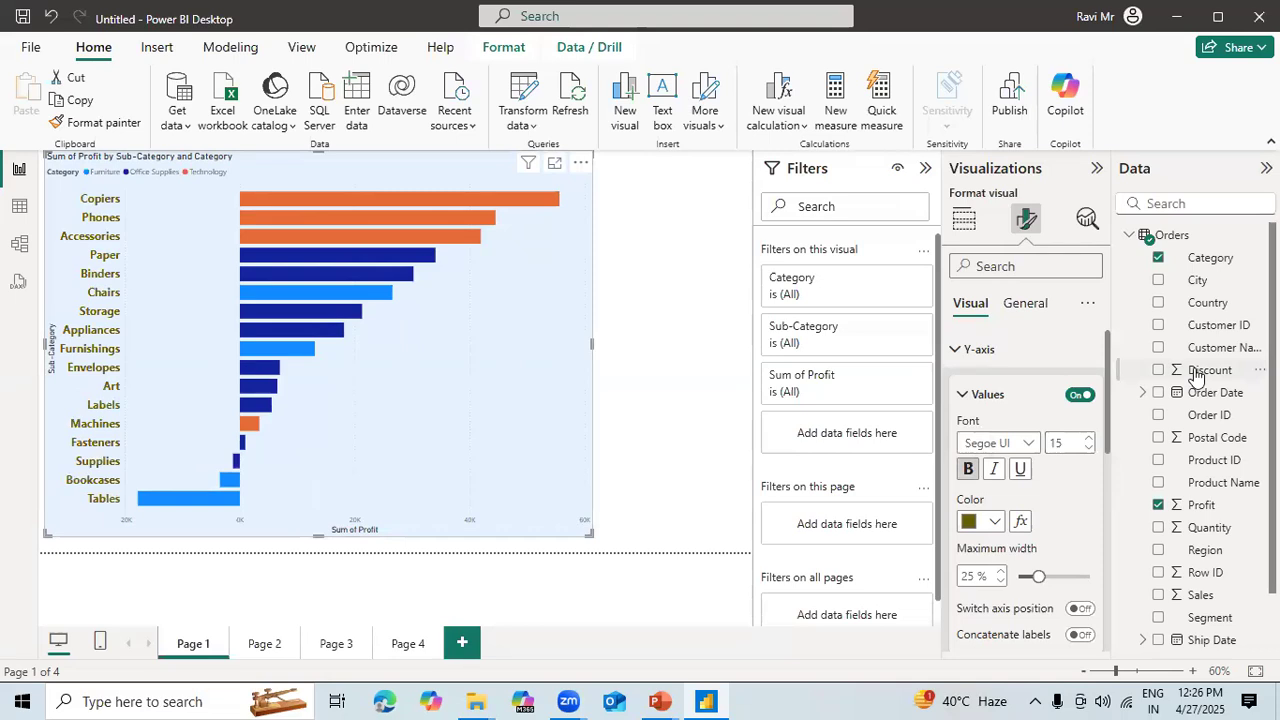
Try wider maximum widths for the Y-axis labels, including 33%, and set the maximum width to 25%
click(1055, 579)
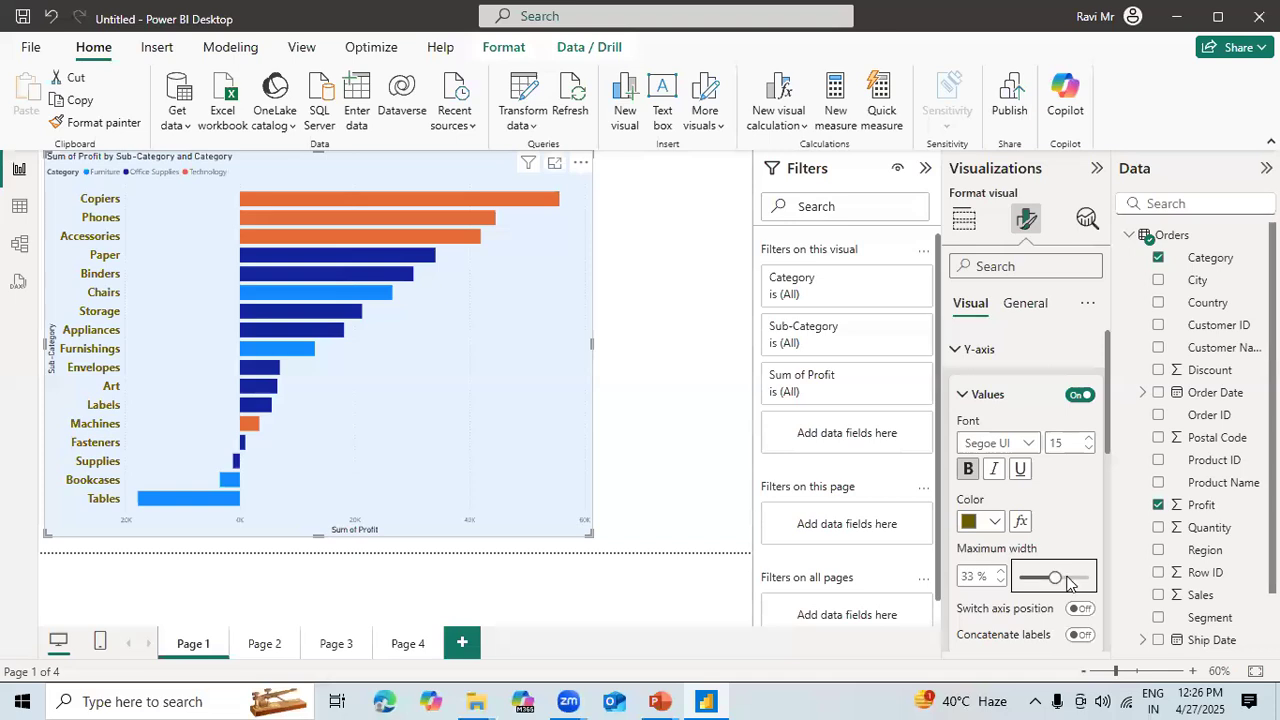
click(1074, 577)
drag(1074, 577, 1043, 577)
click(977, 577)
text(25)
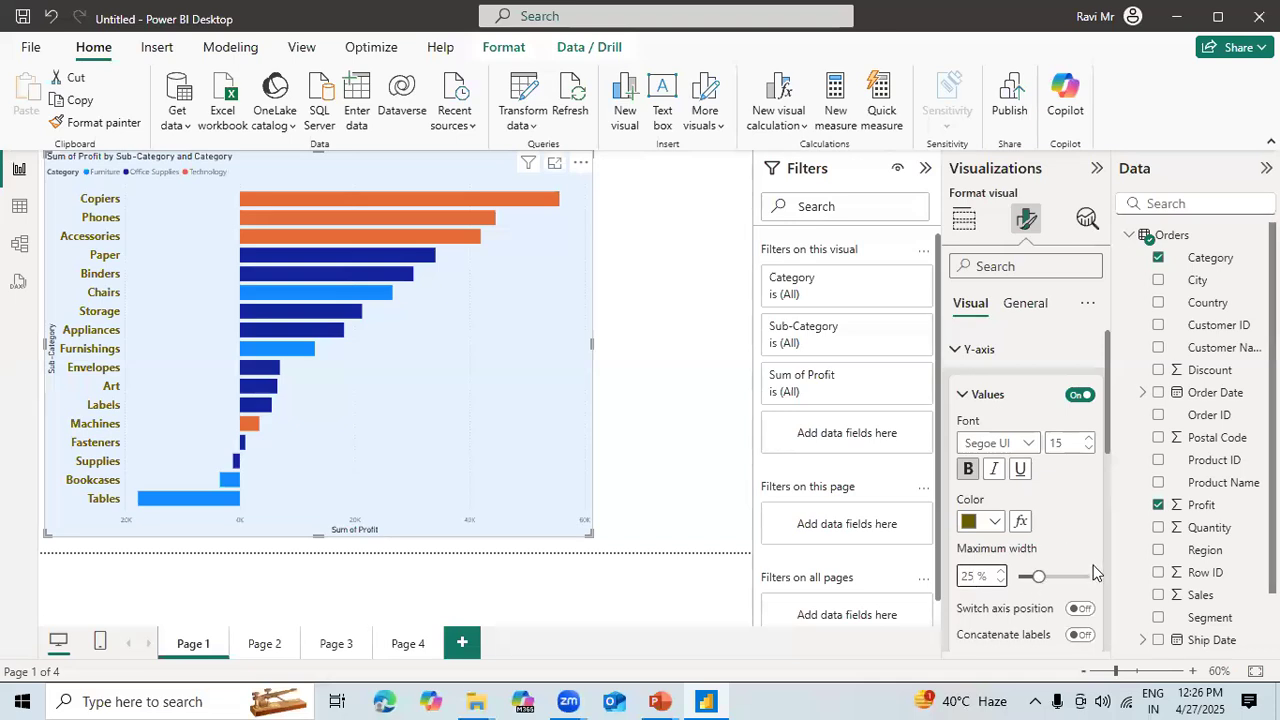
Try switching the Y-axis position and concatenating its labels, turning each option off again
drag(1104, 422, 1104, 481)
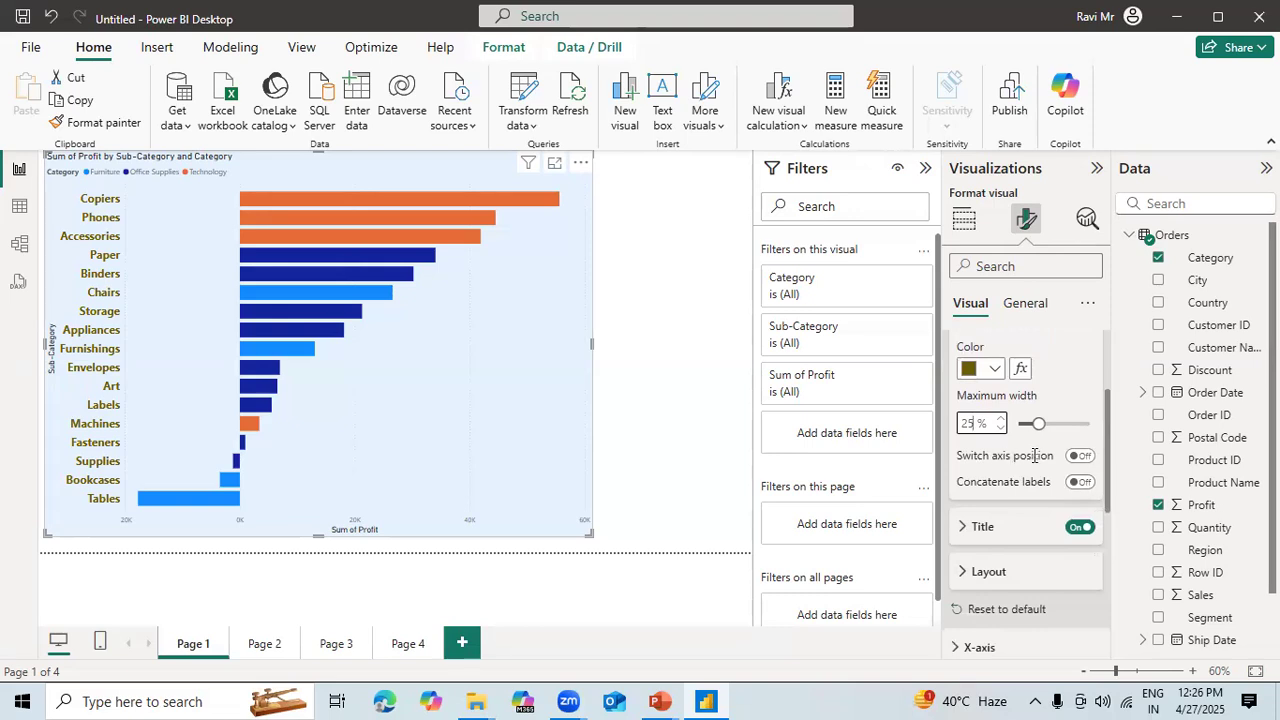
click(1080, 457)
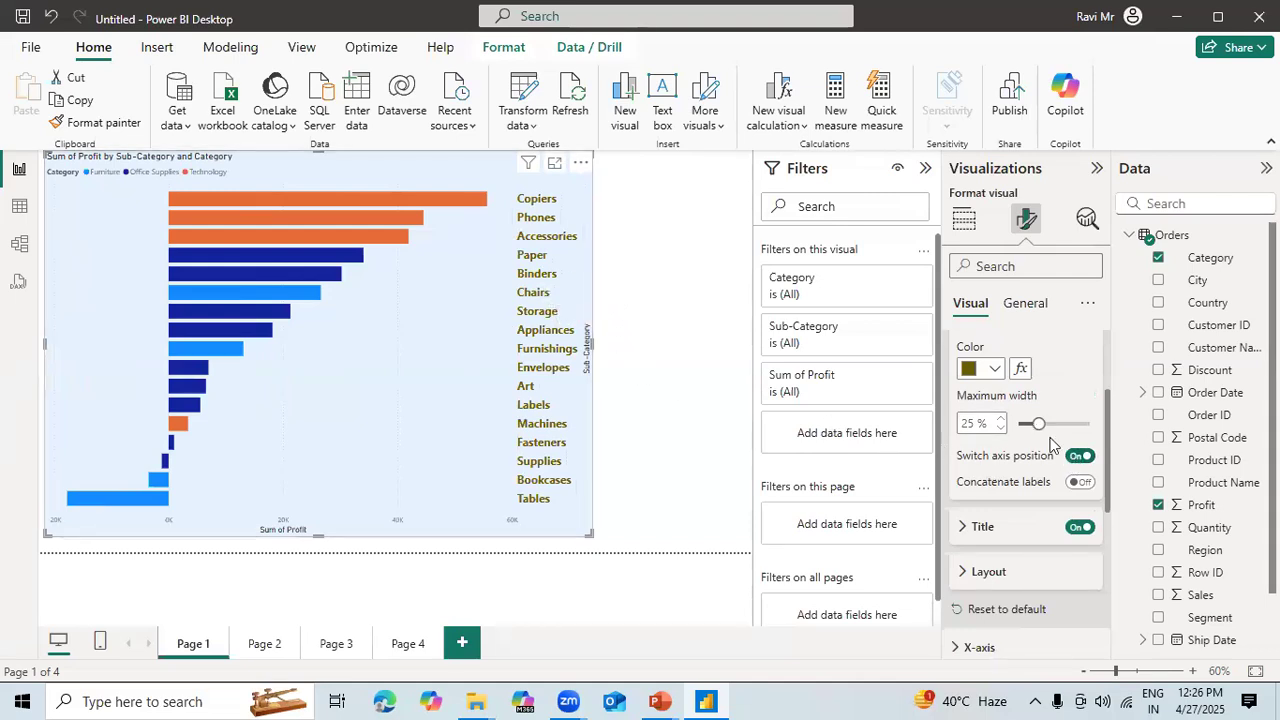
click(1078, 456)
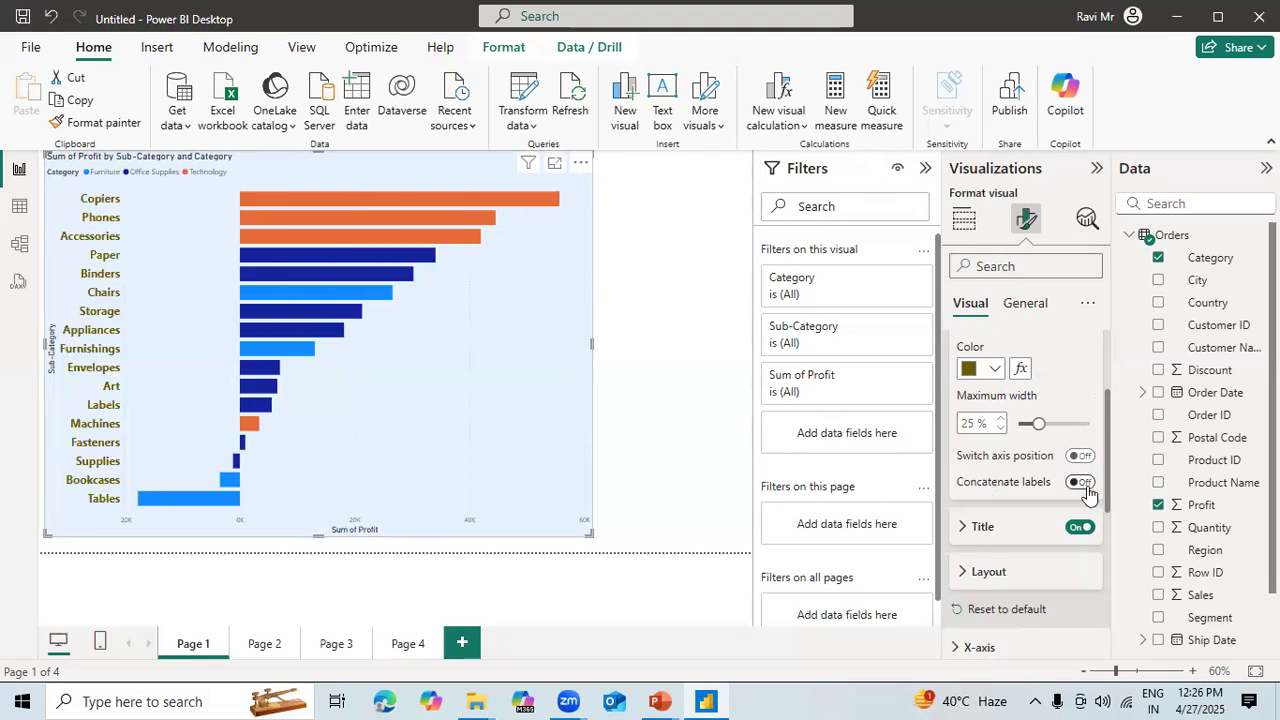
click(1082, 483)
click(1084, 484)
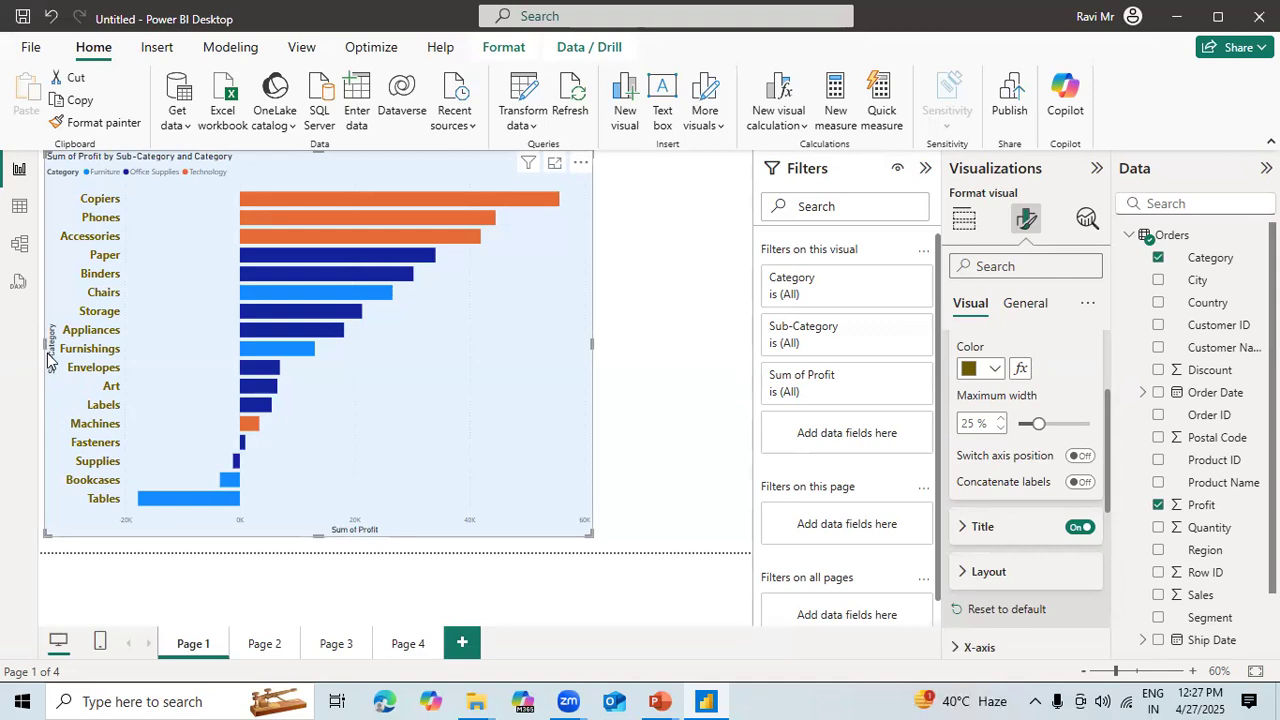
Try hiding the Y-axis title, turn it back on, and review its text, style, font and color settings
click(1078, 528)
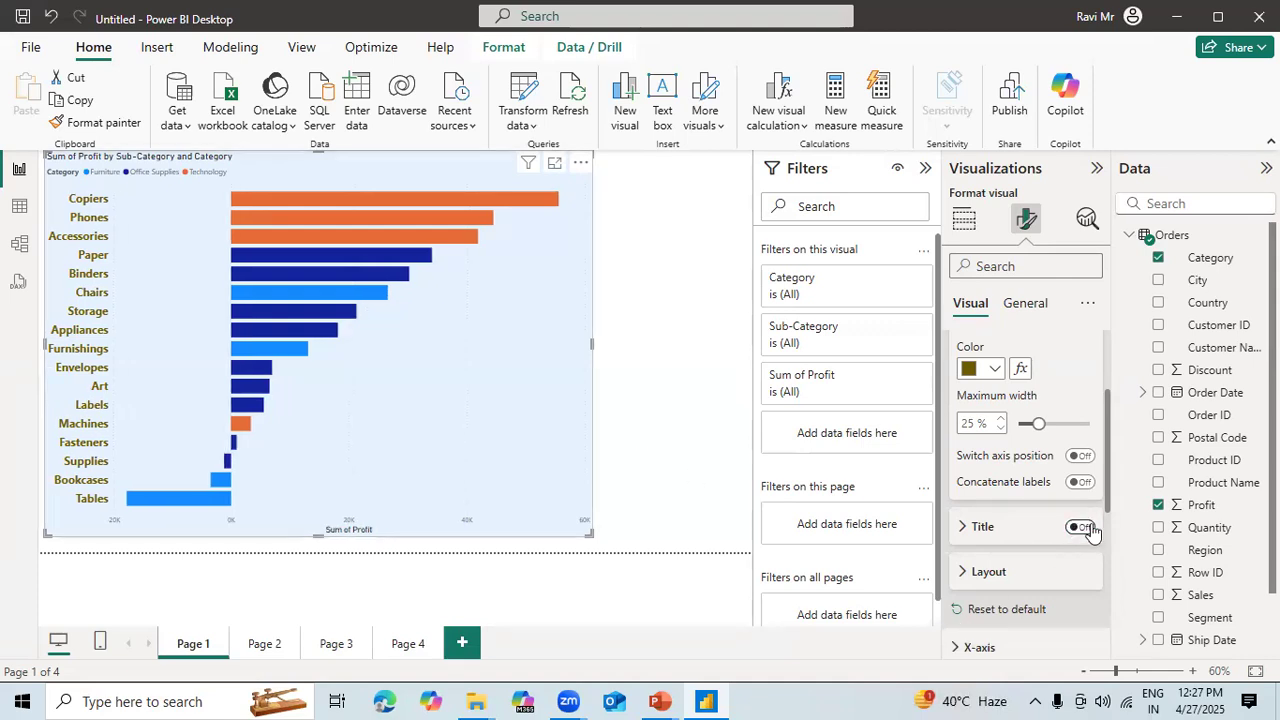
click(1082, 530)
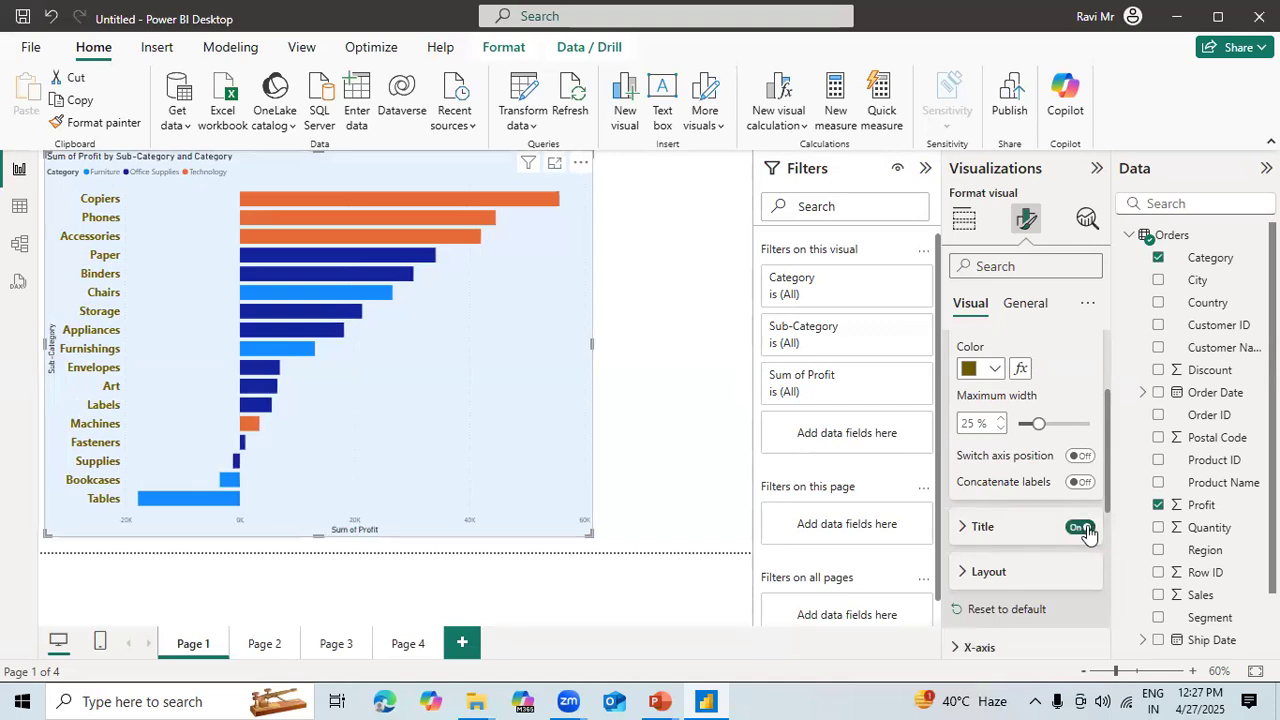
click(966, 530)
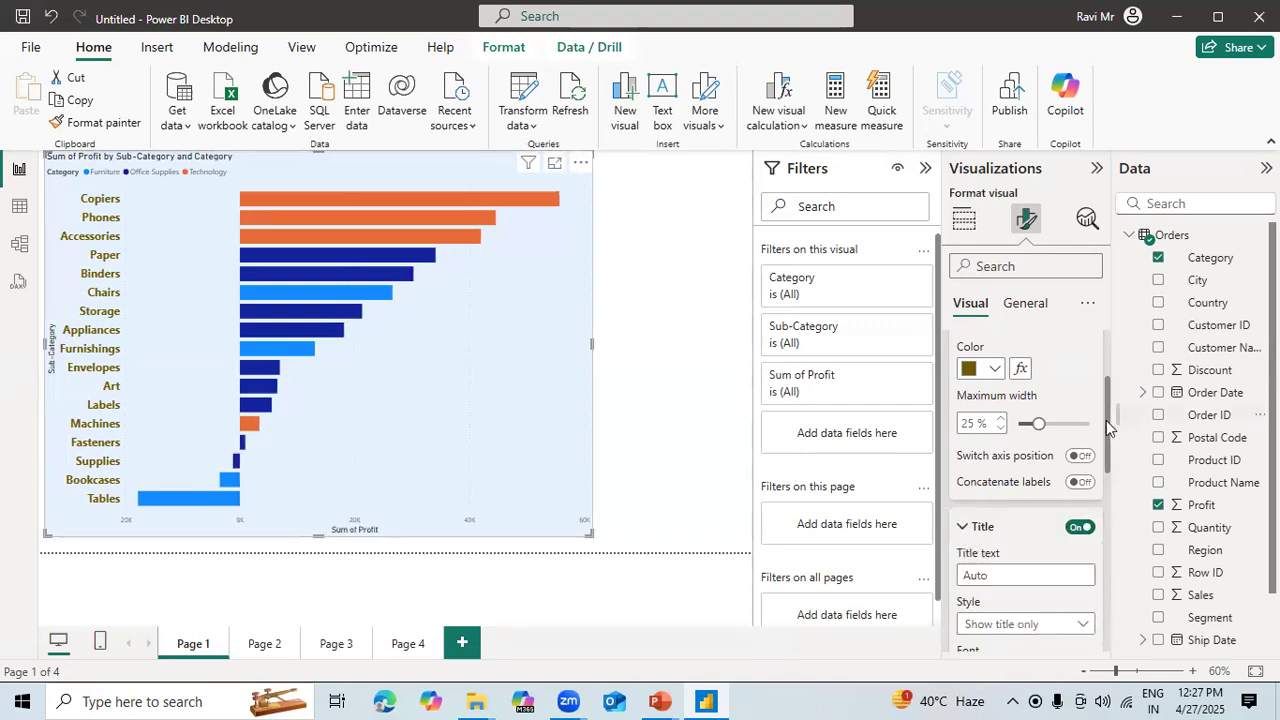
mouse_move(1104, 452)
mouse_down()
mouse_move(1102, 480)
mouse_move(1102, 465)
mouse_up()
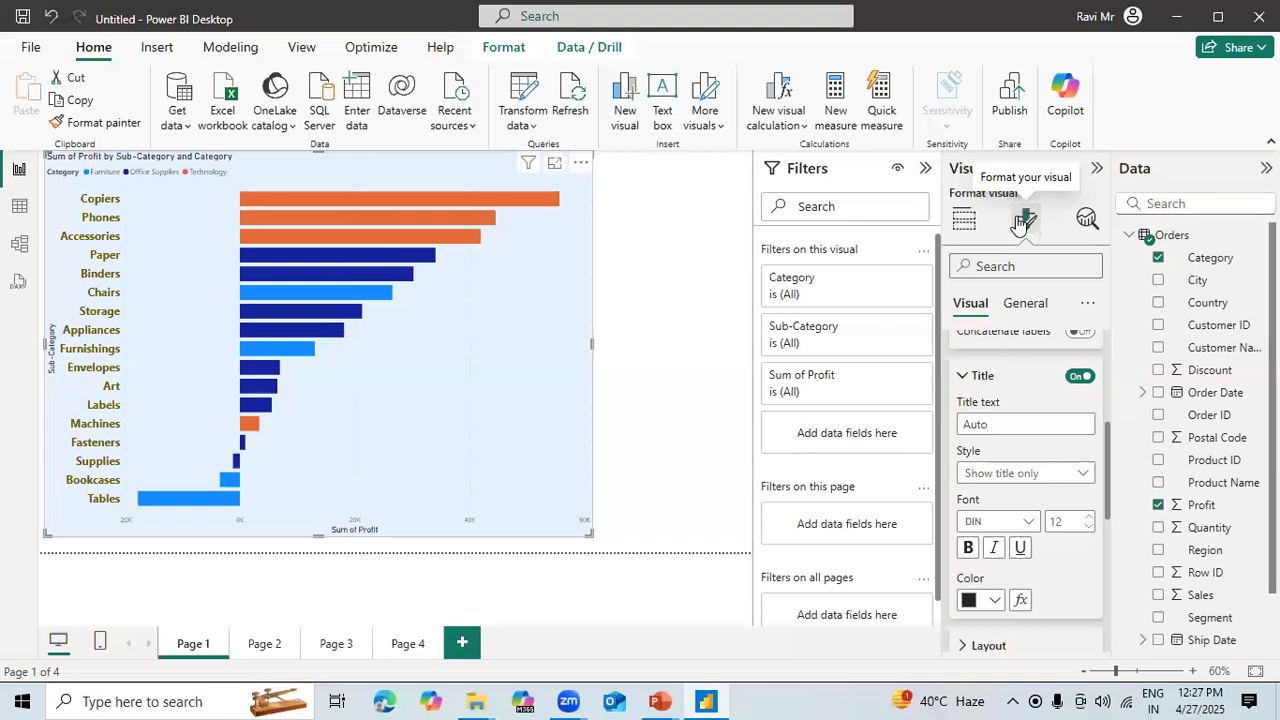
Return to the bar chart's field setup, shrink the chart to about half the page width, and deselect it
click(961, 222)
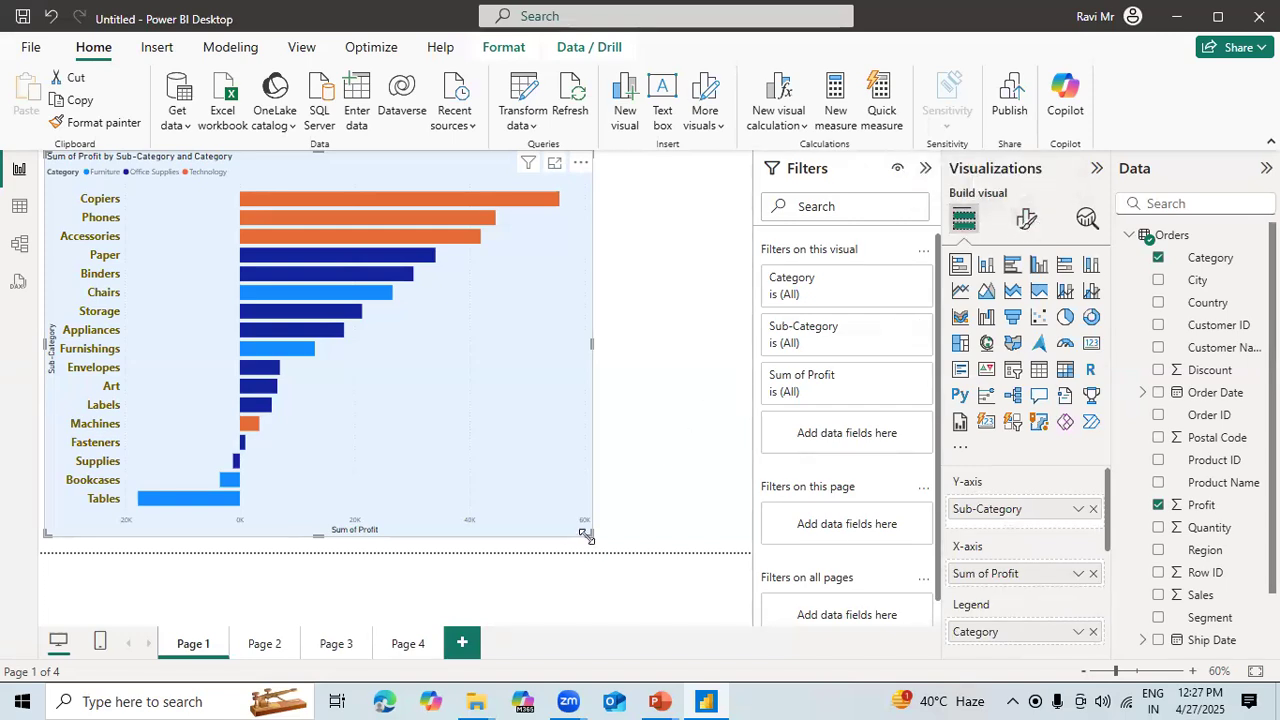
drag(525, 501, 401, 447)
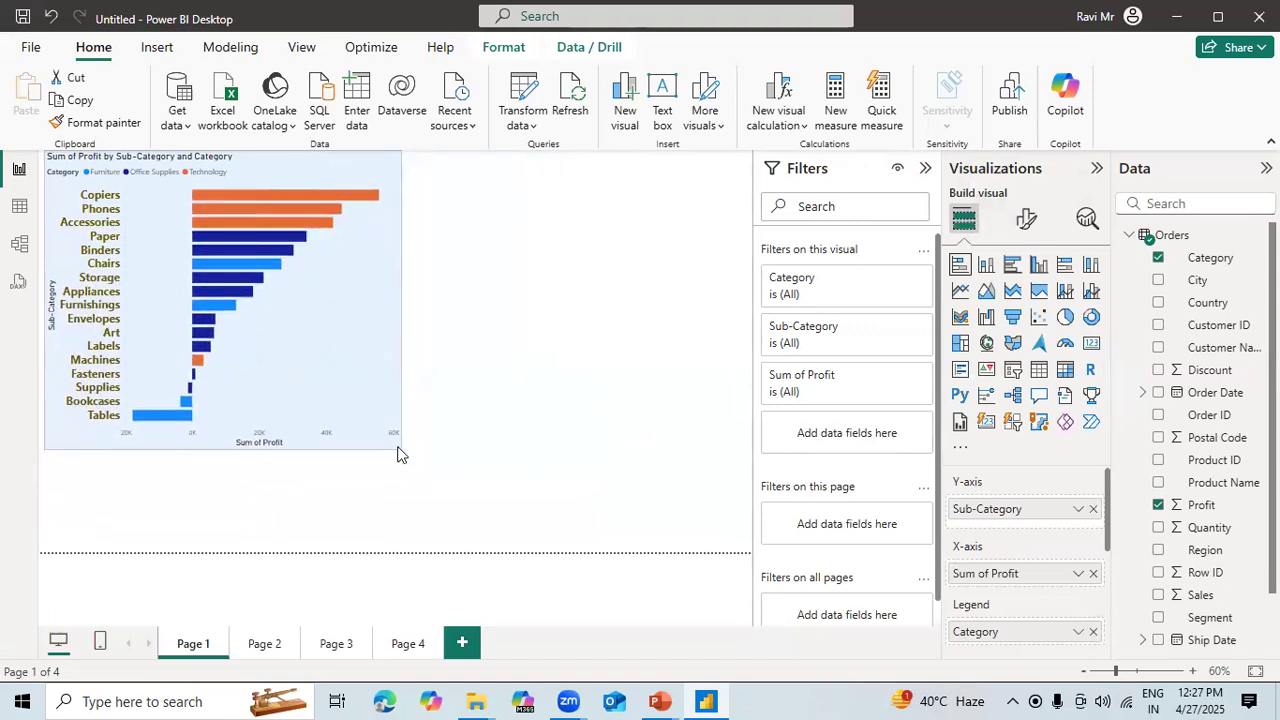
click(543, 379)
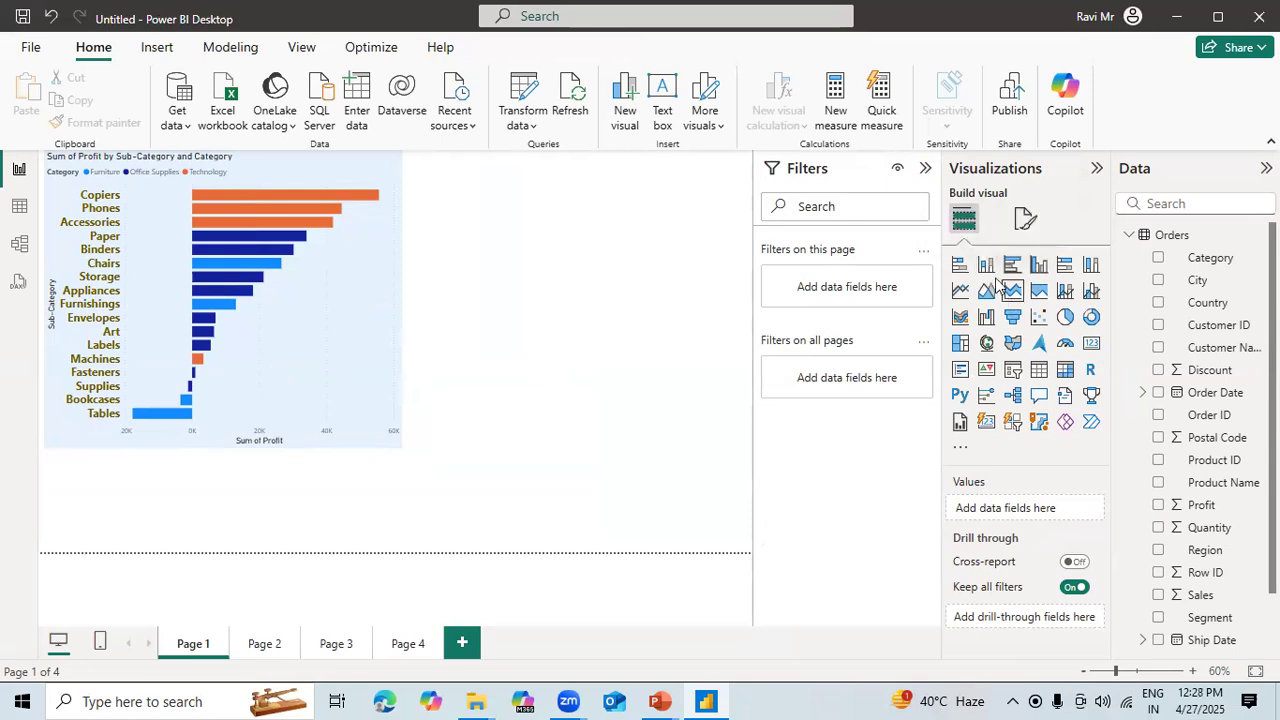
Add an empty stacked column chart beside the bar chart and resize it to match the bar chart's height
click(986, 265)
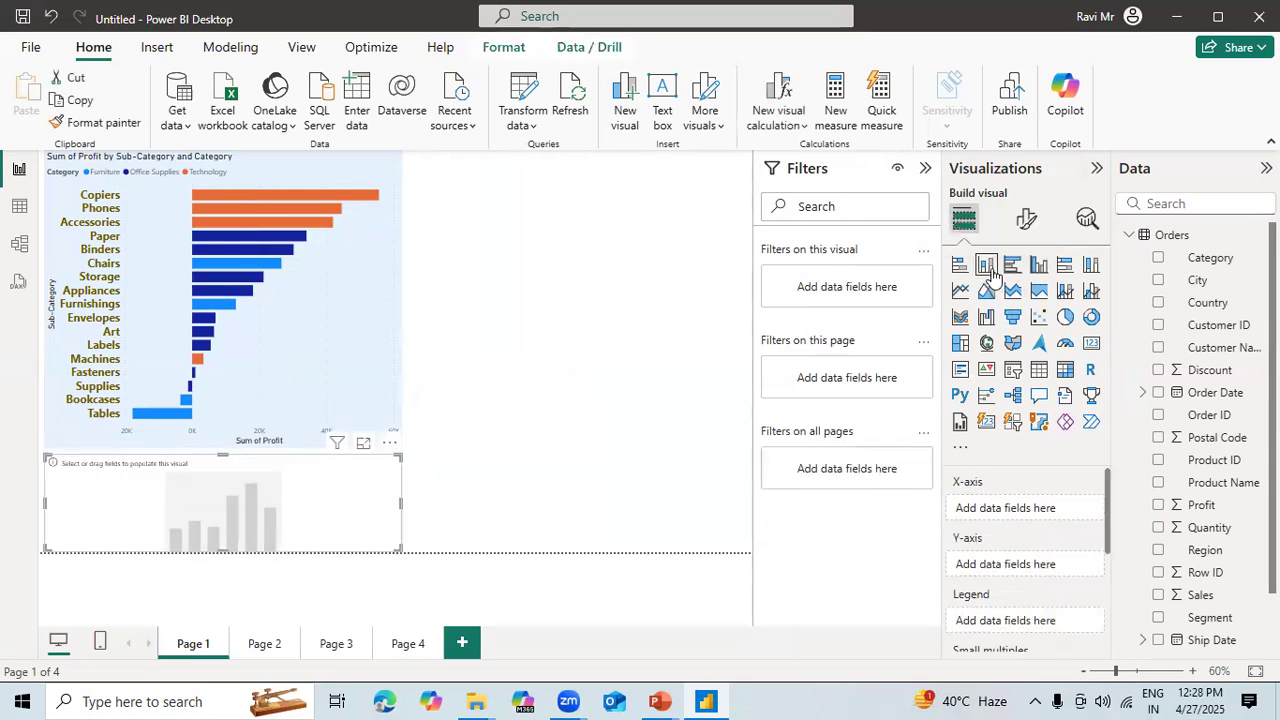
drag(319, 483, 726, 158)
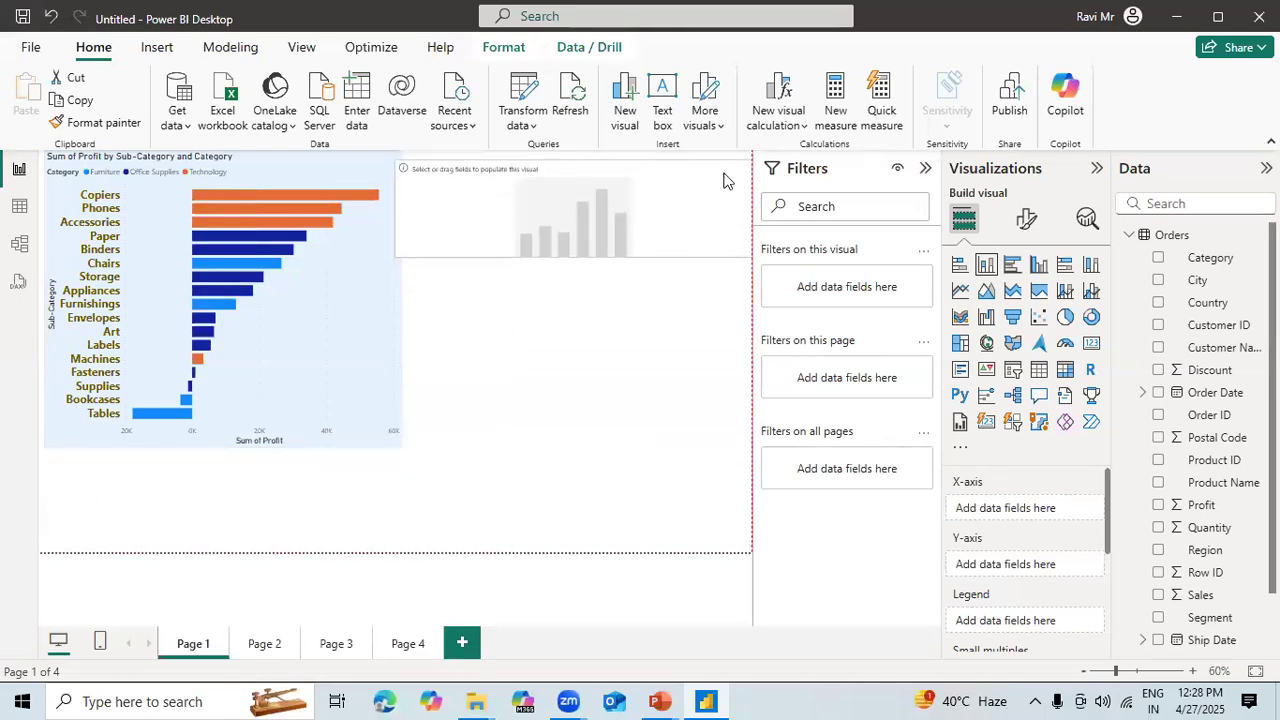
drag(572, 246, 607, 448)
drag(395, 297, 424, 300)
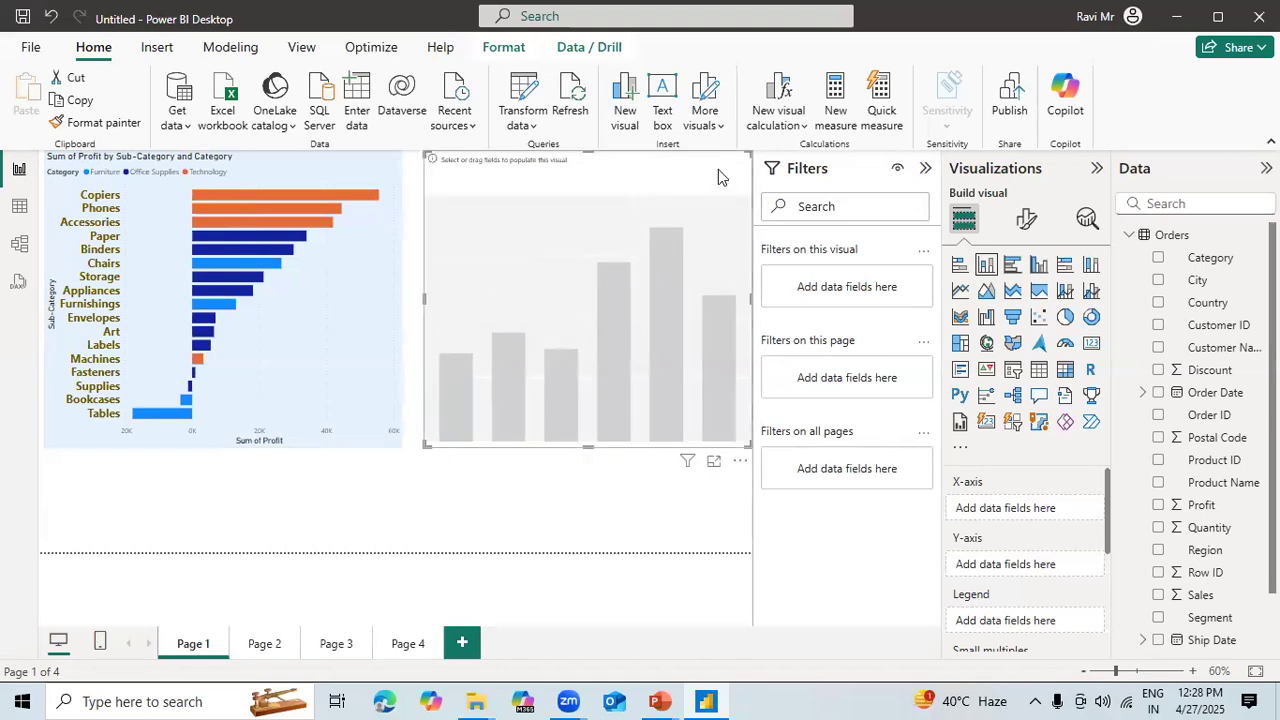
drag(680, 163, 673, 167)
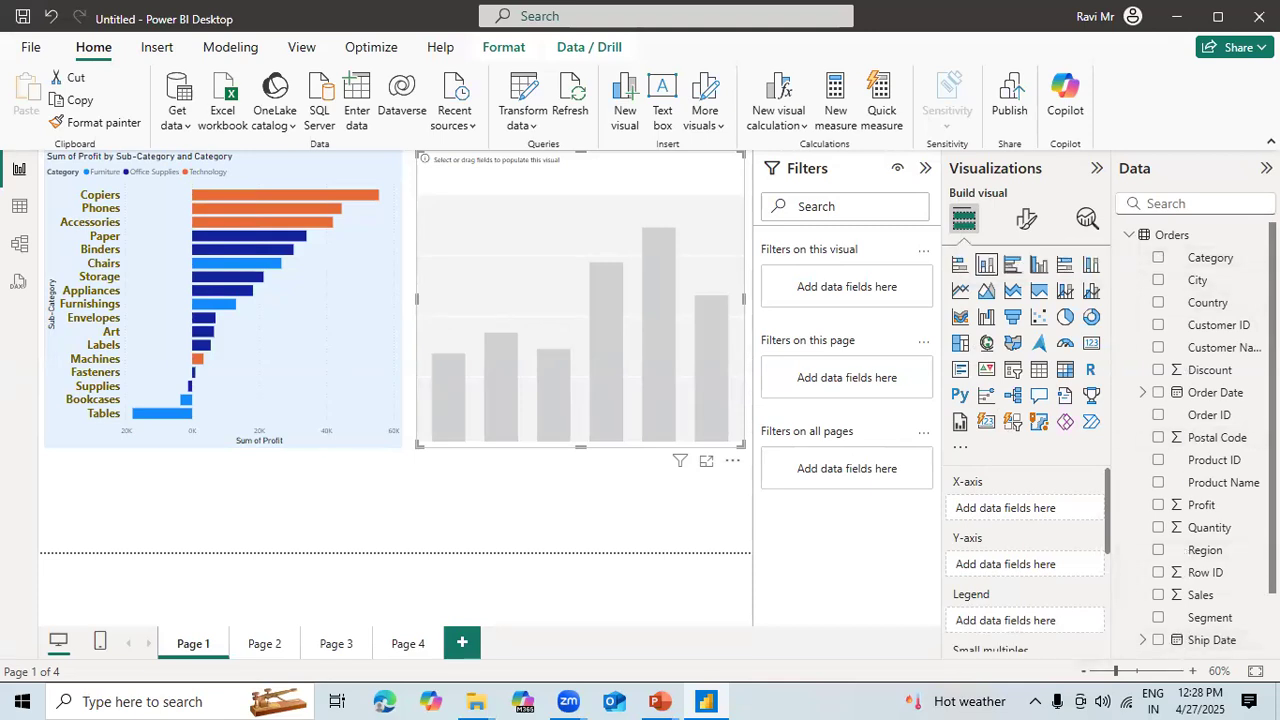
Fill the column chart with Sub-Category on the X-axis, Quantity on the Y-axis and Region as legend
scroll(1205, 610, down, 1)
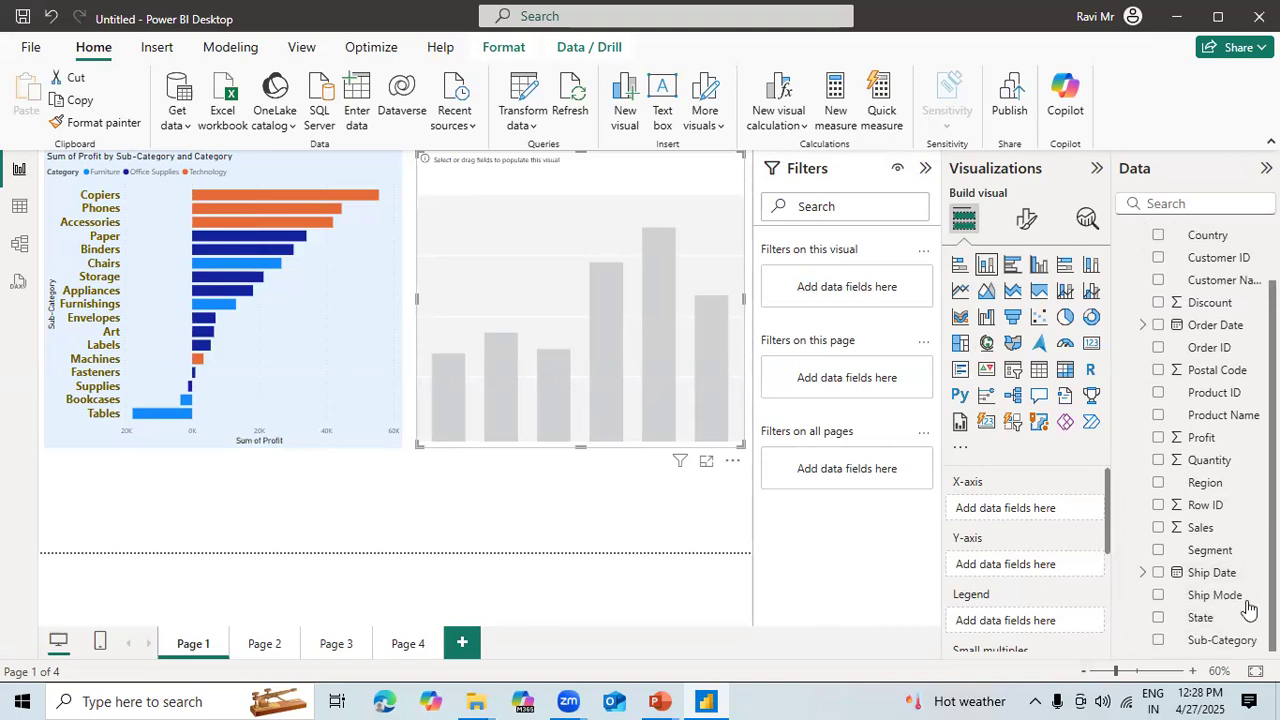
click(1159, 641)
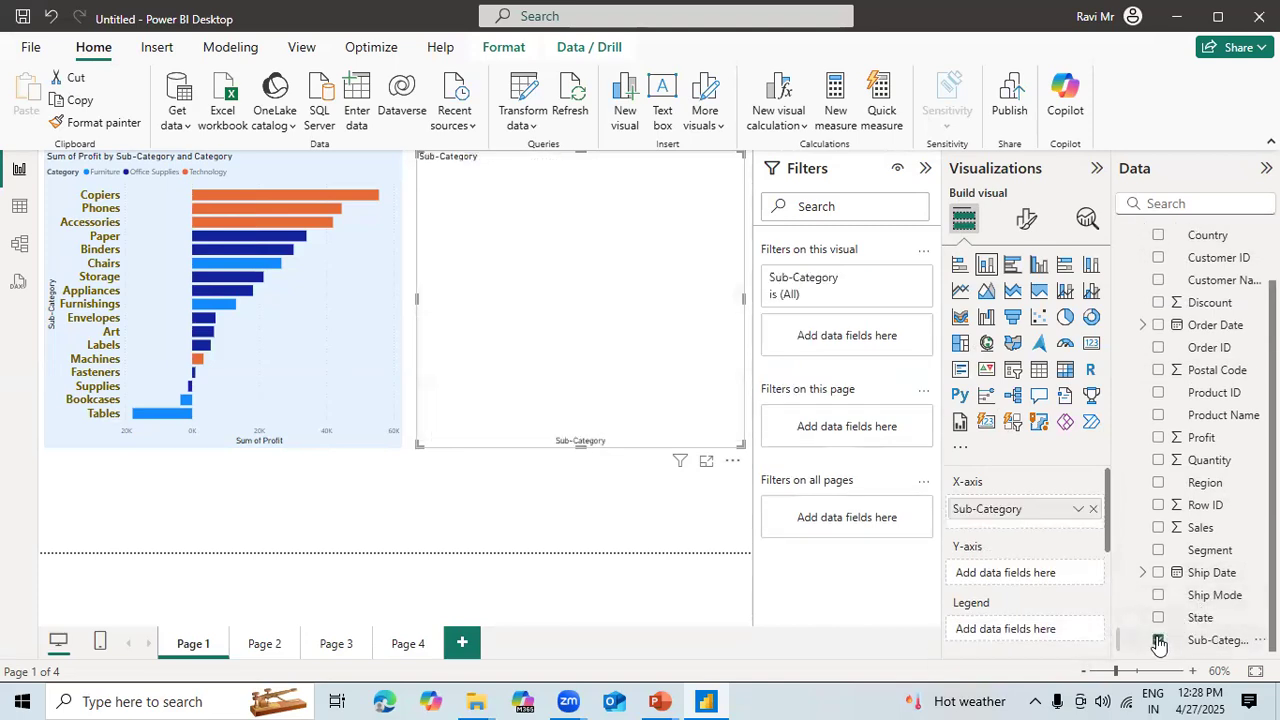
click(1158, 461)
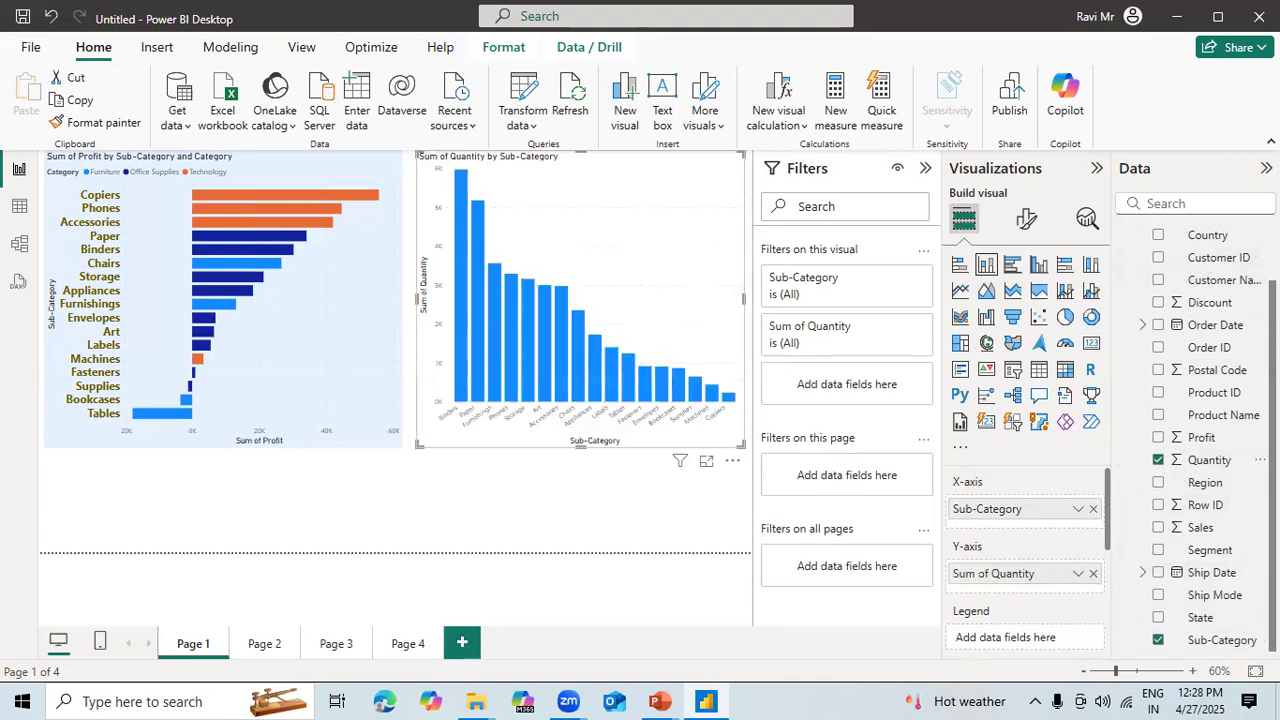
click(1158, 484)
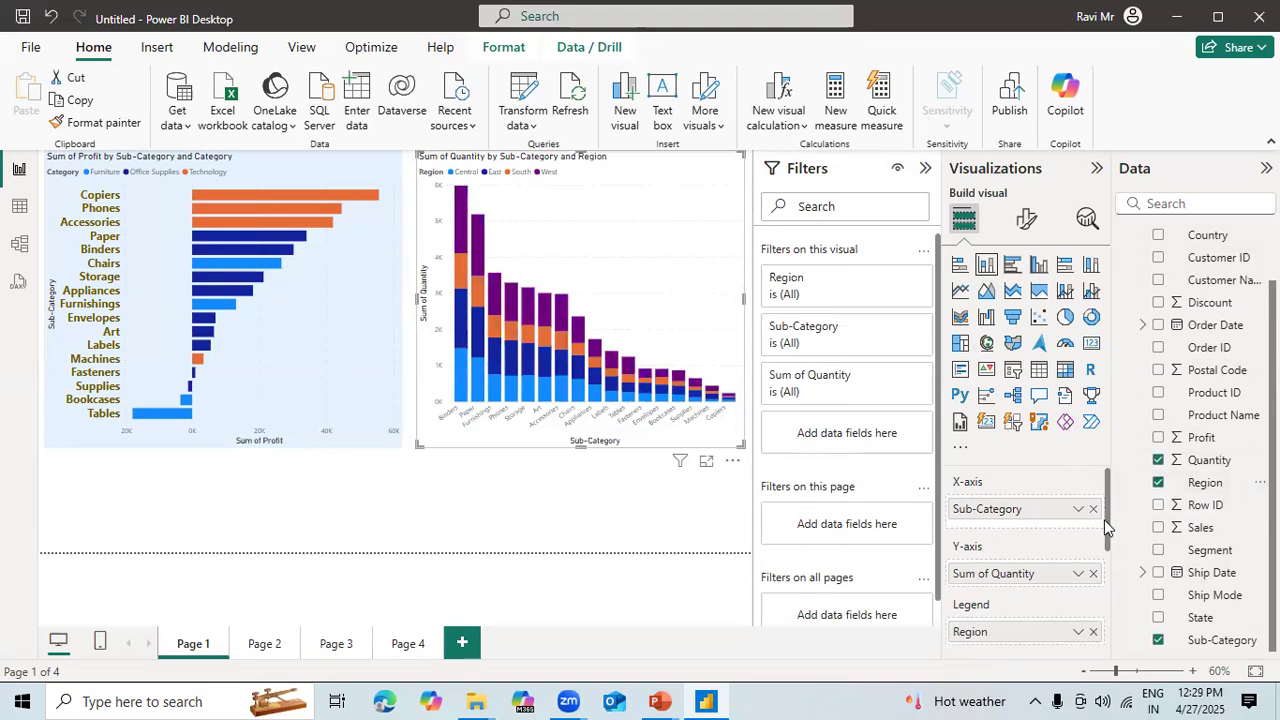
Try splitting the column chart into small multiples by Category, and remove that field again
drag(1104, 519, 1008, 594)
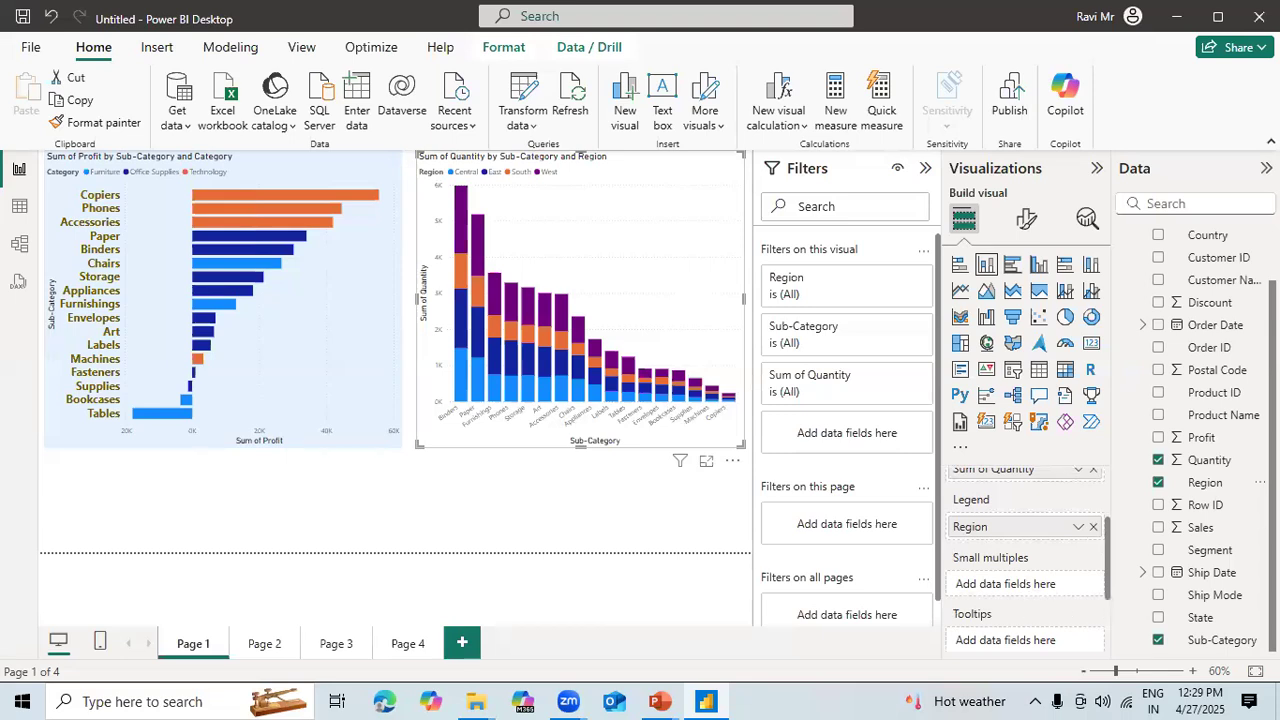
scroll(1200, 470, up, 2)
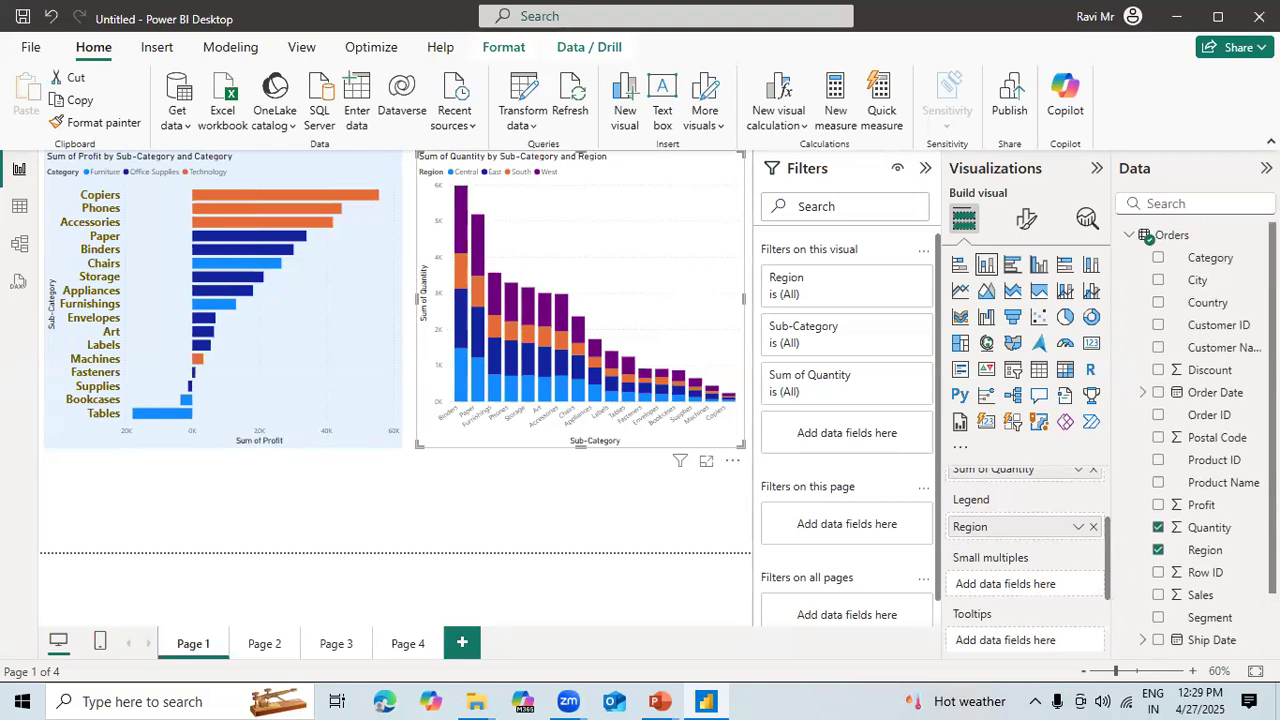
click(1159, 259)
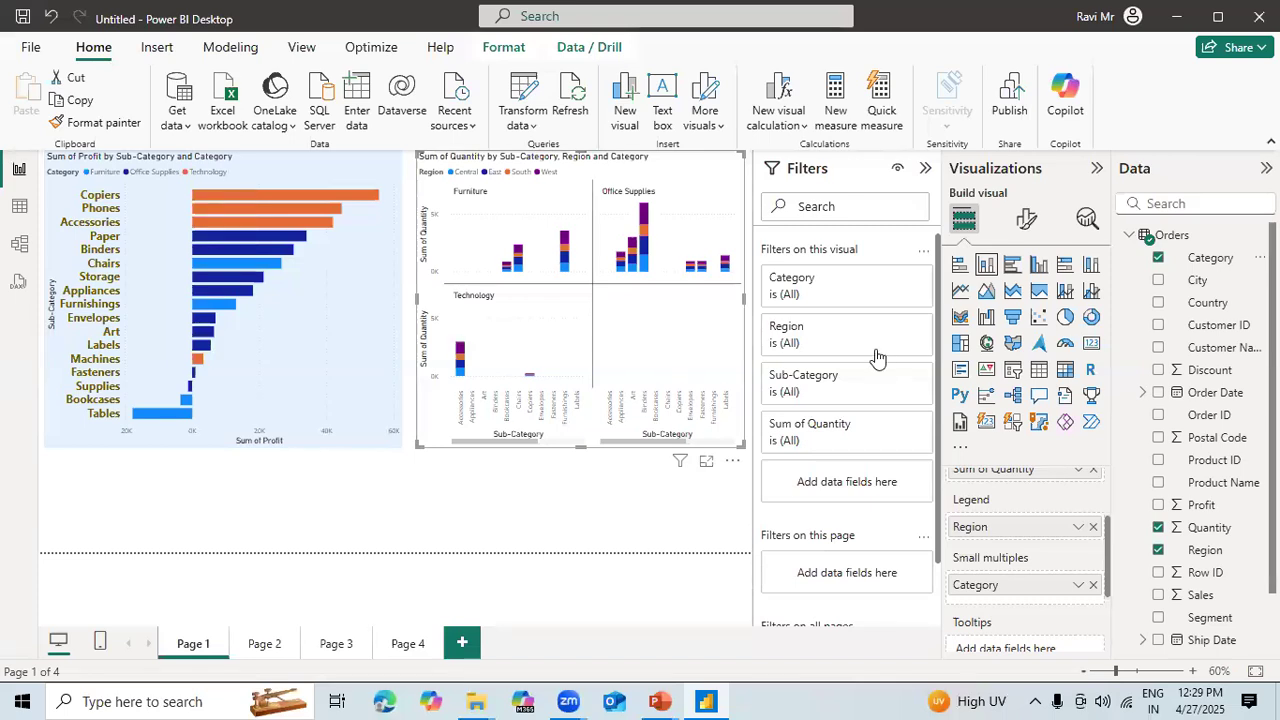
click(1093, 587)
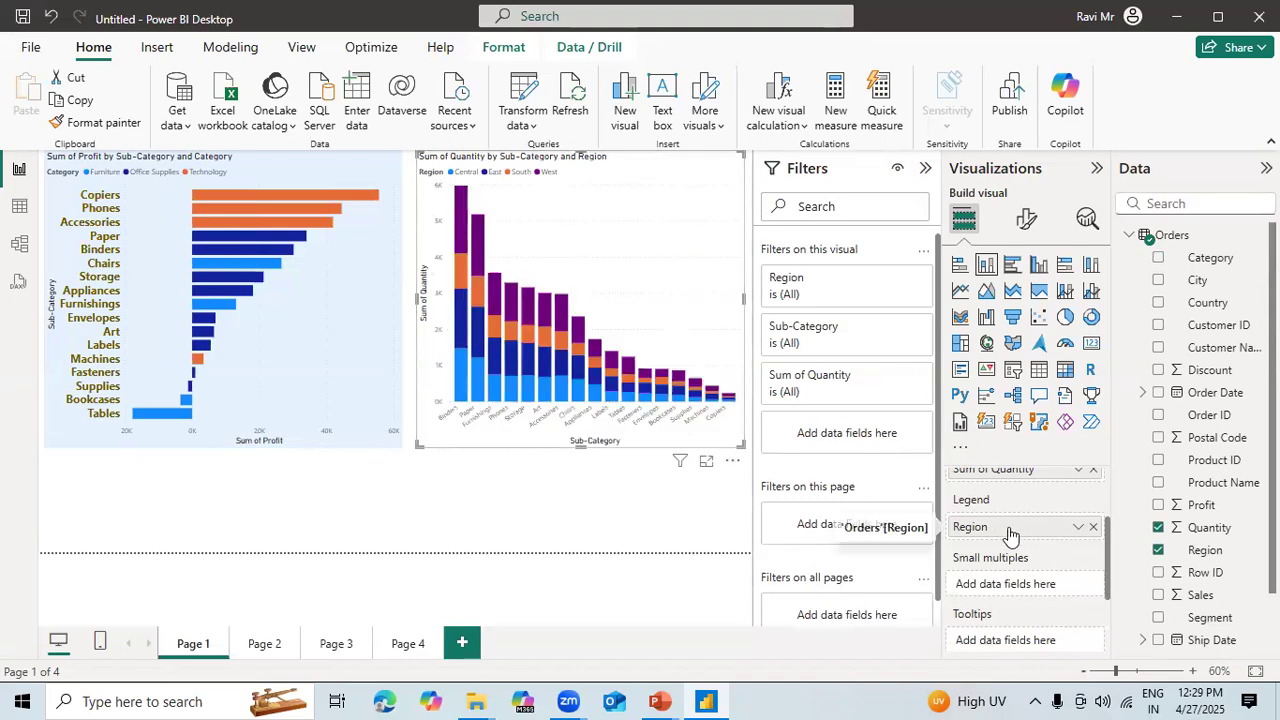
Move Region from the column chart's legend to its small multiples and use Category as the legend
drag(1010, 544, 1012, 589)
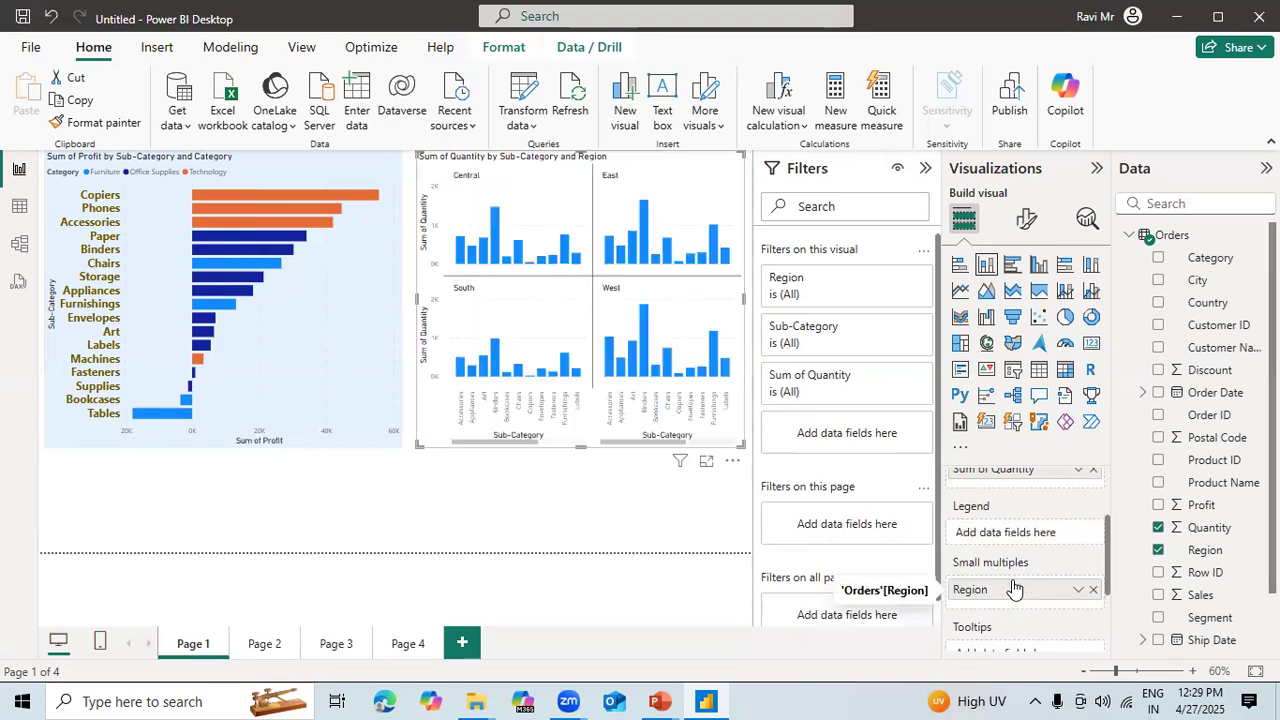
click(1159, 260)
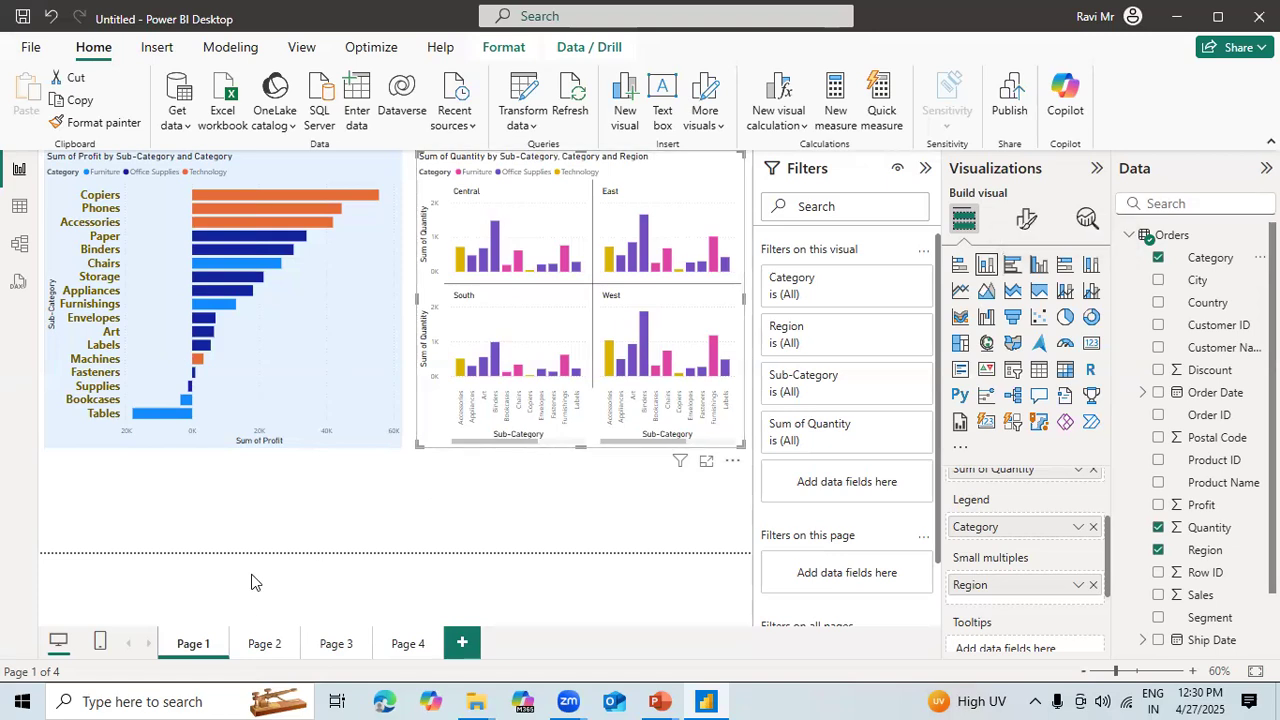
Switch to Page 2, open the gallery of additional Power BI visuals and browse all available visuals
click(263, 645)
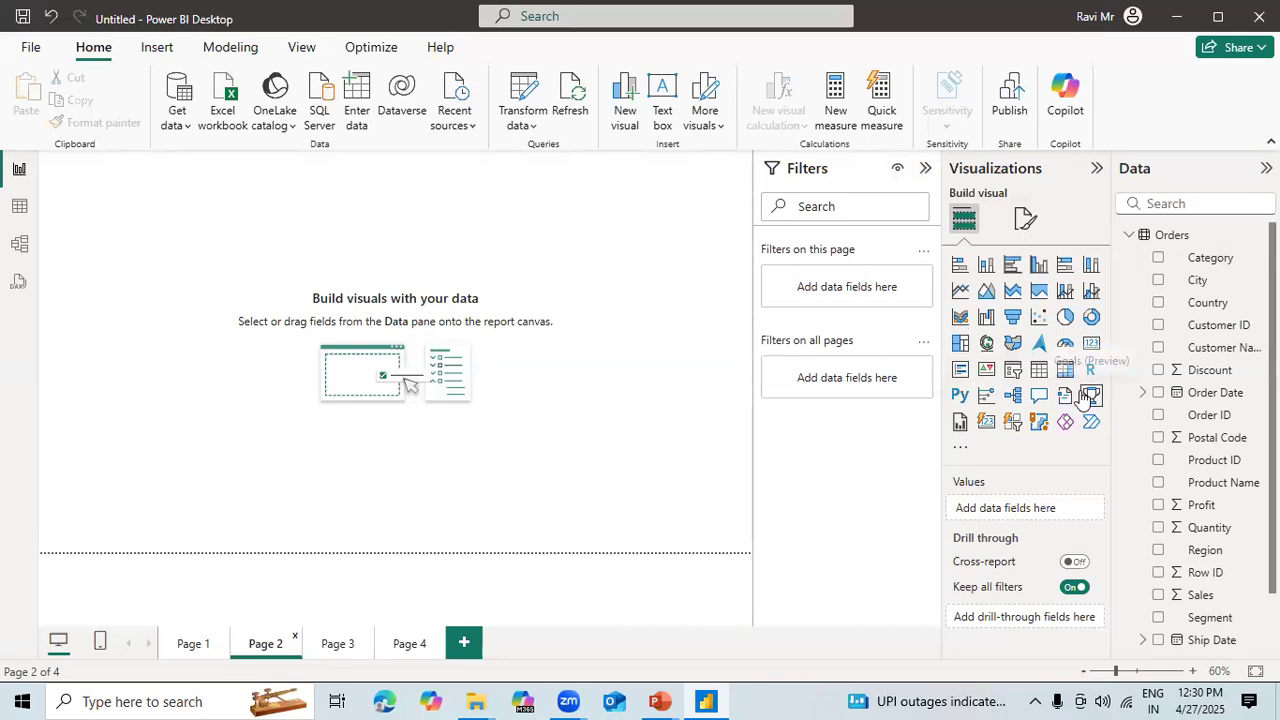
click(961, 451)
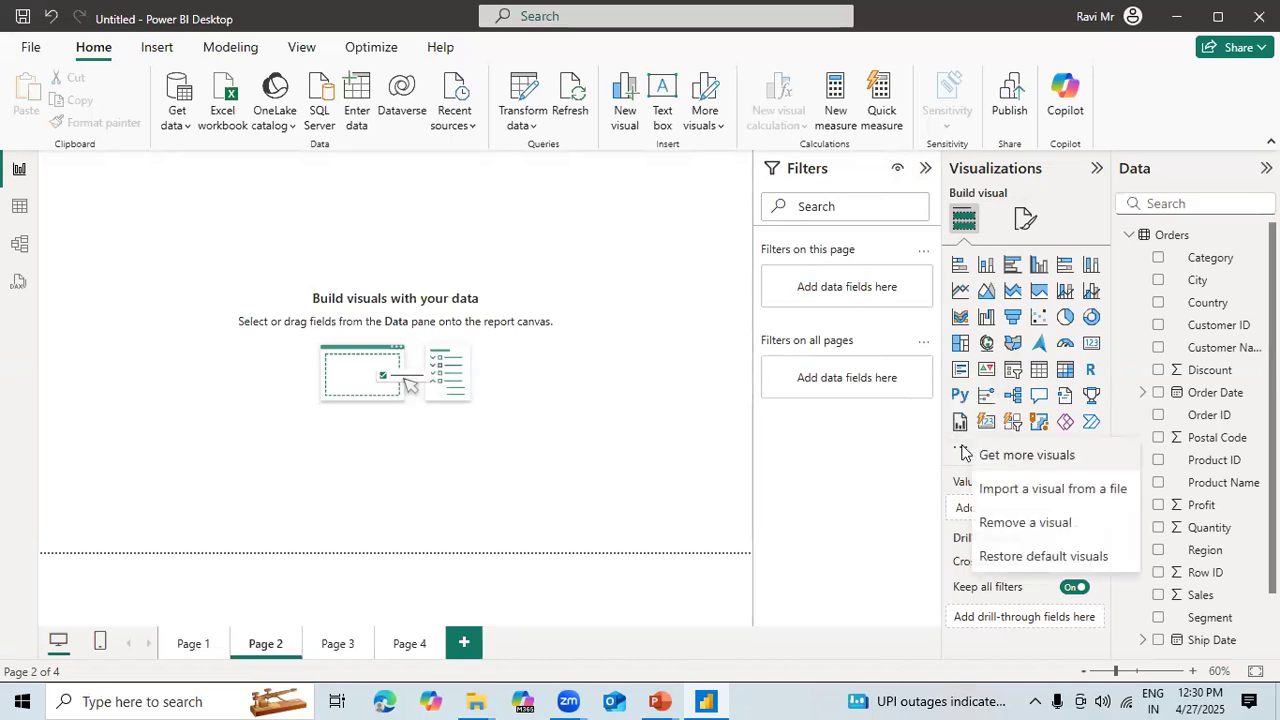
click(1014, 458)
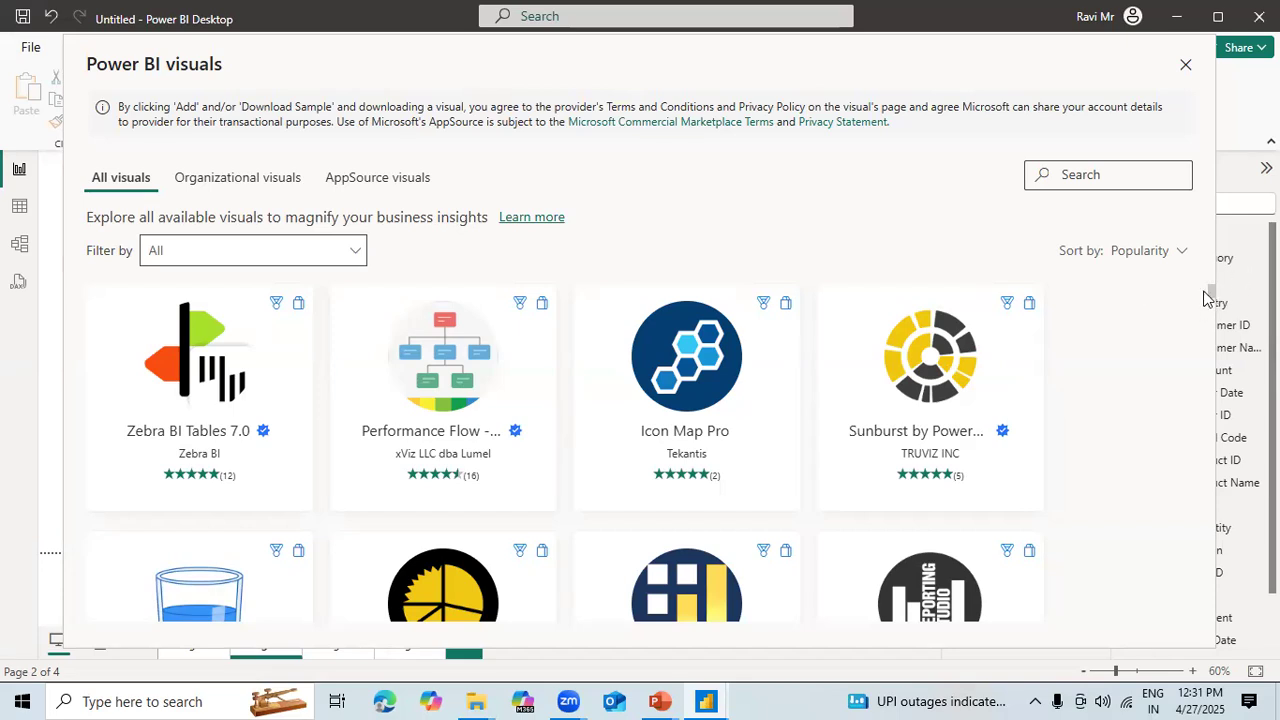
scroll(1210, 320, down, 3)
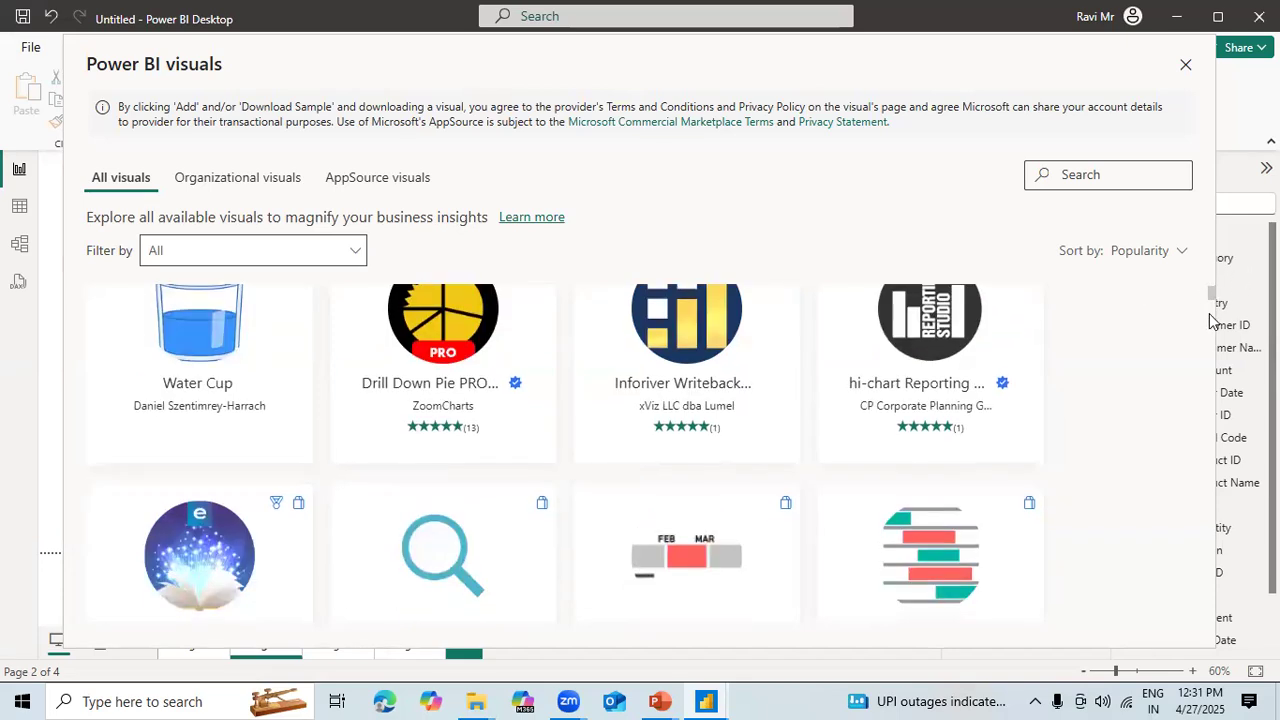
scroll(1210, 320, down, 15)
scroll(1210, 320, down, 9)
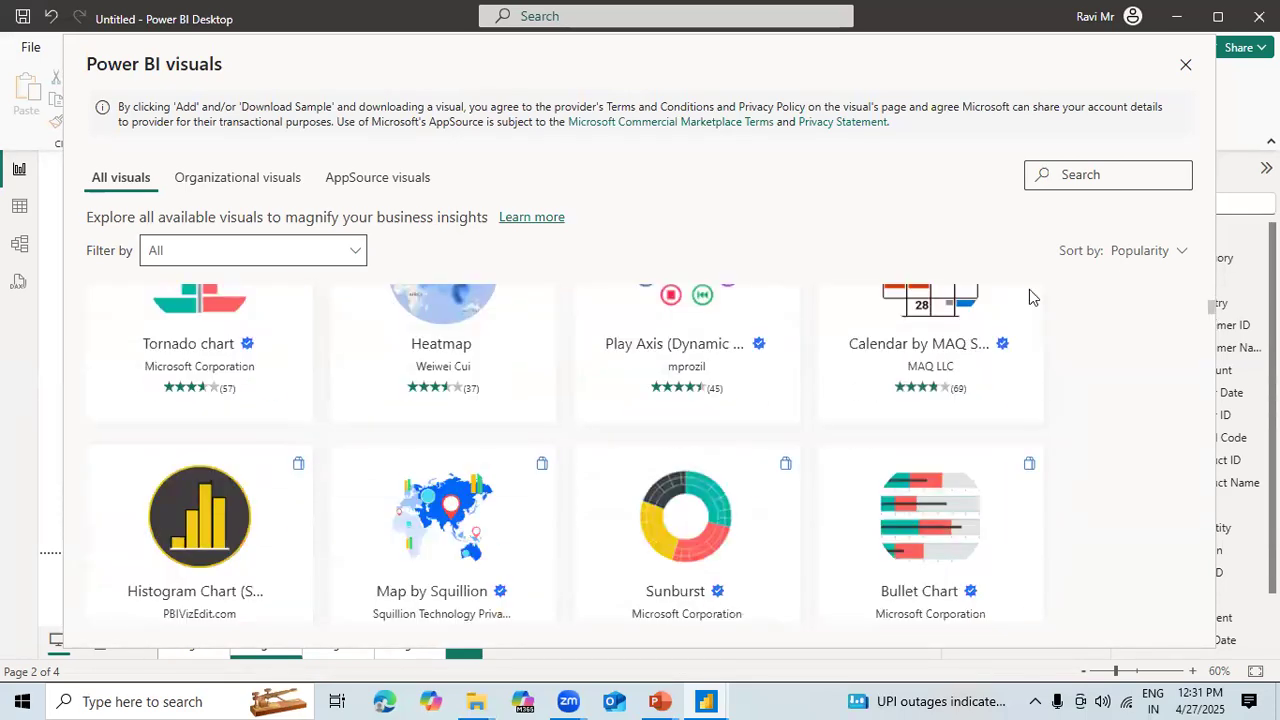
Filter the visuals gallery by Infographics, look at the KPI category as well, and return the filter to Infographics
click(356, 253)
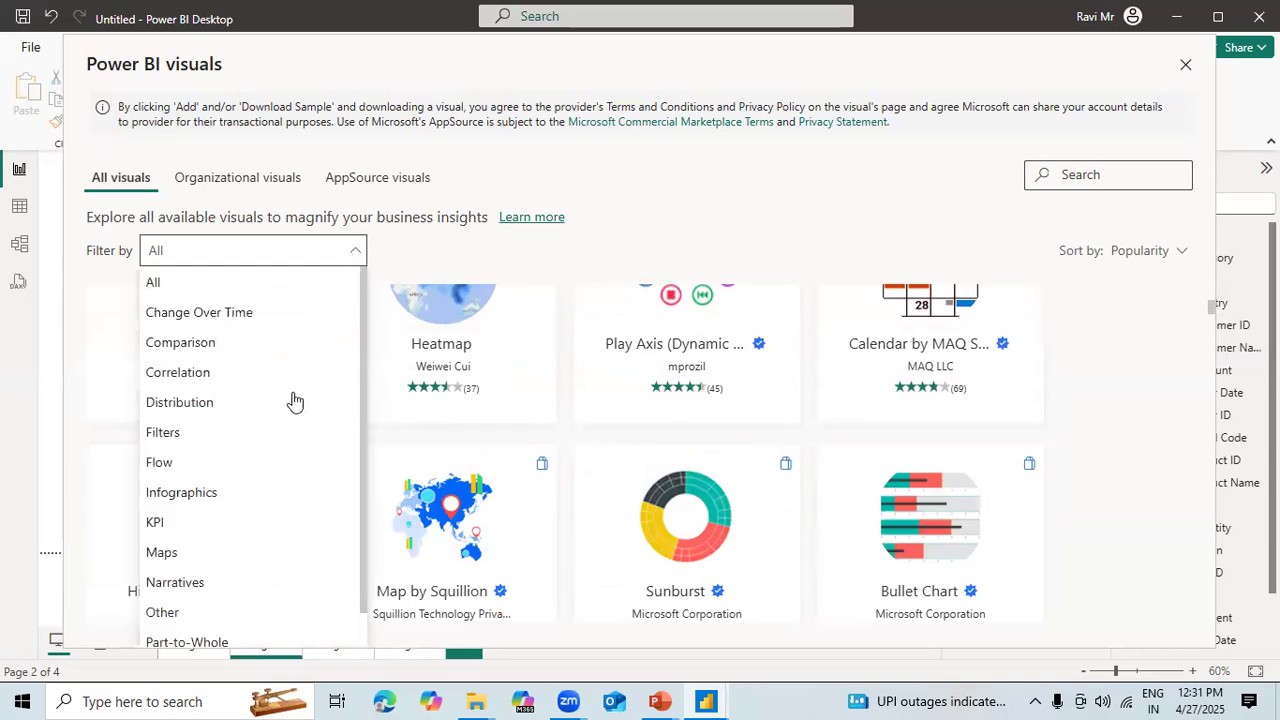
click(221, 494)
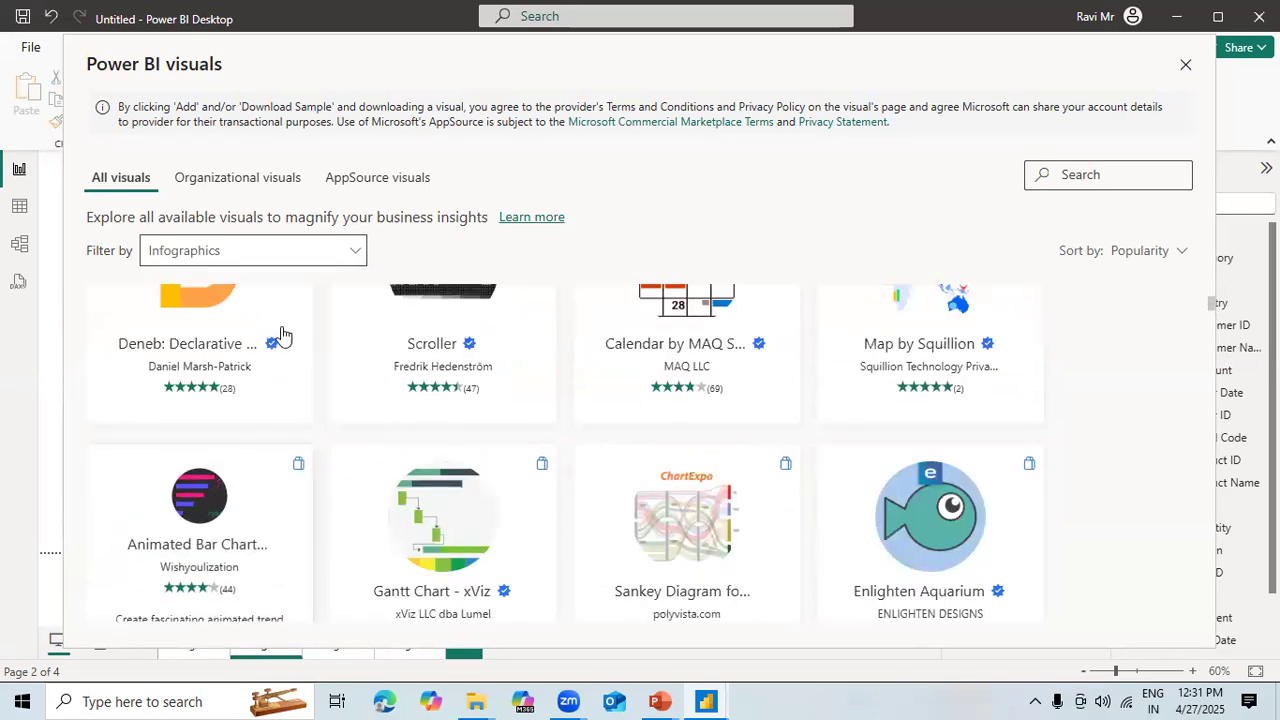
click(356, 252)
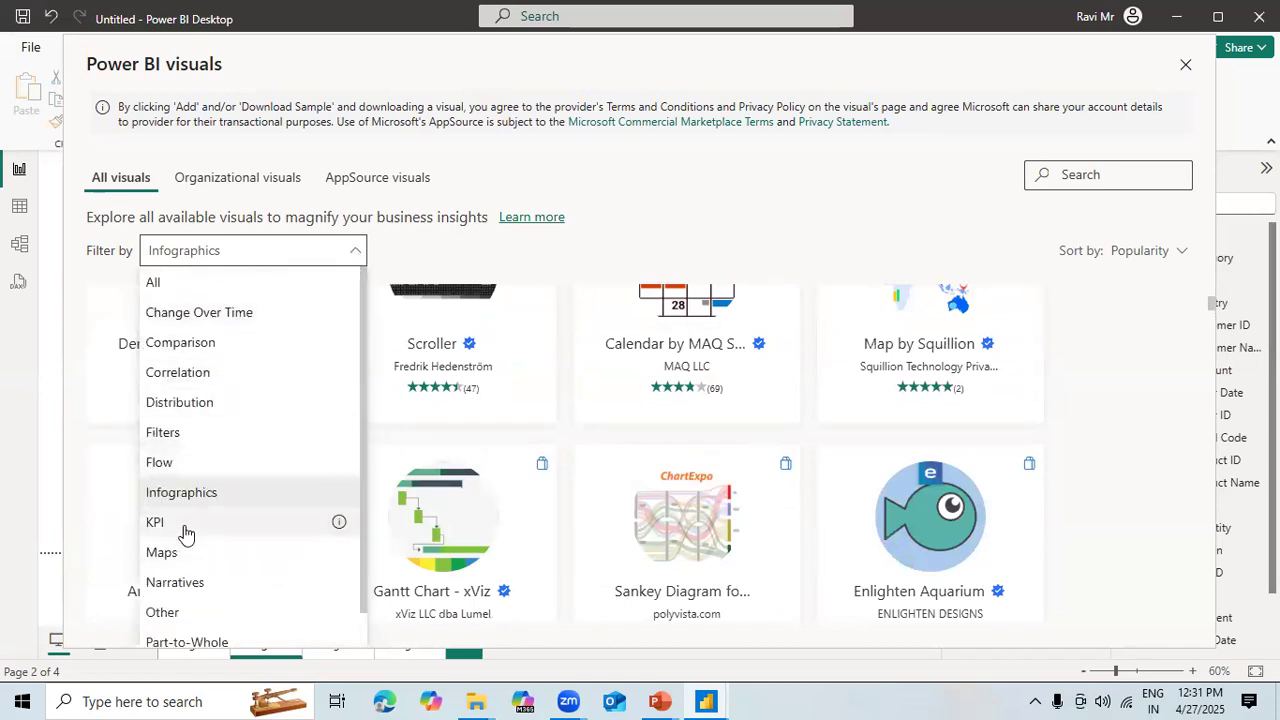
click(185, 525)
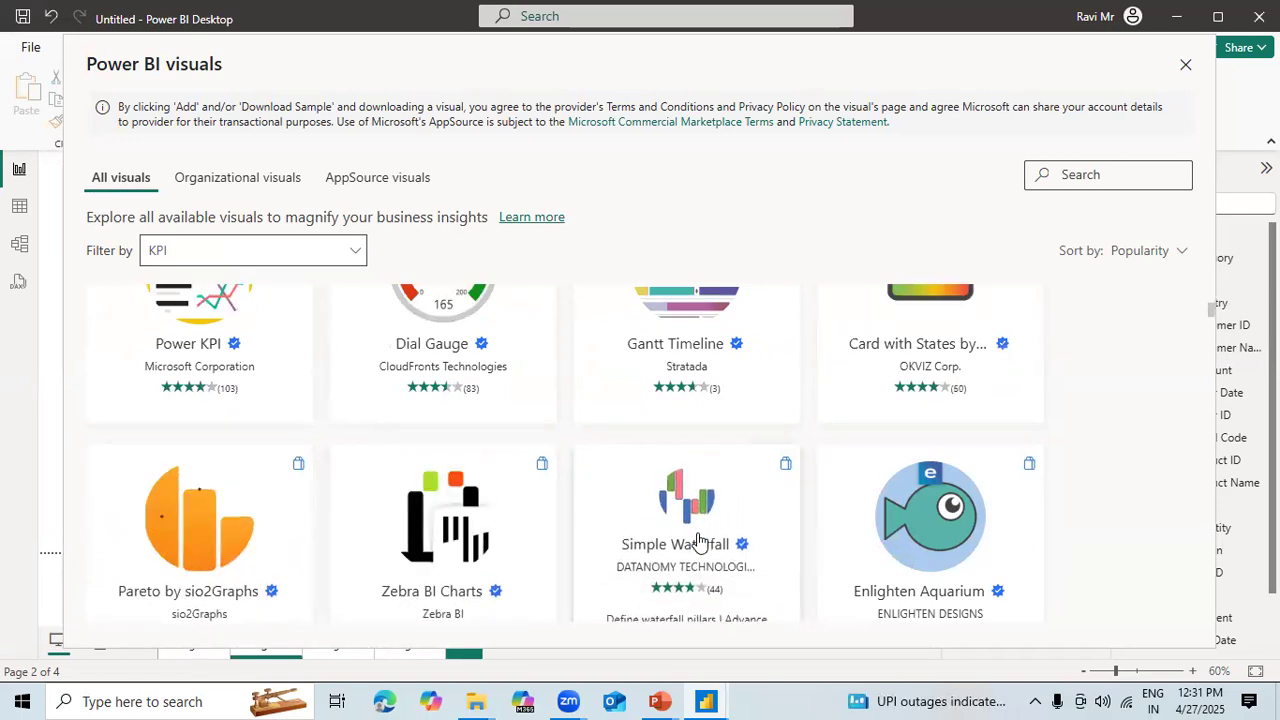
click(357, 254)
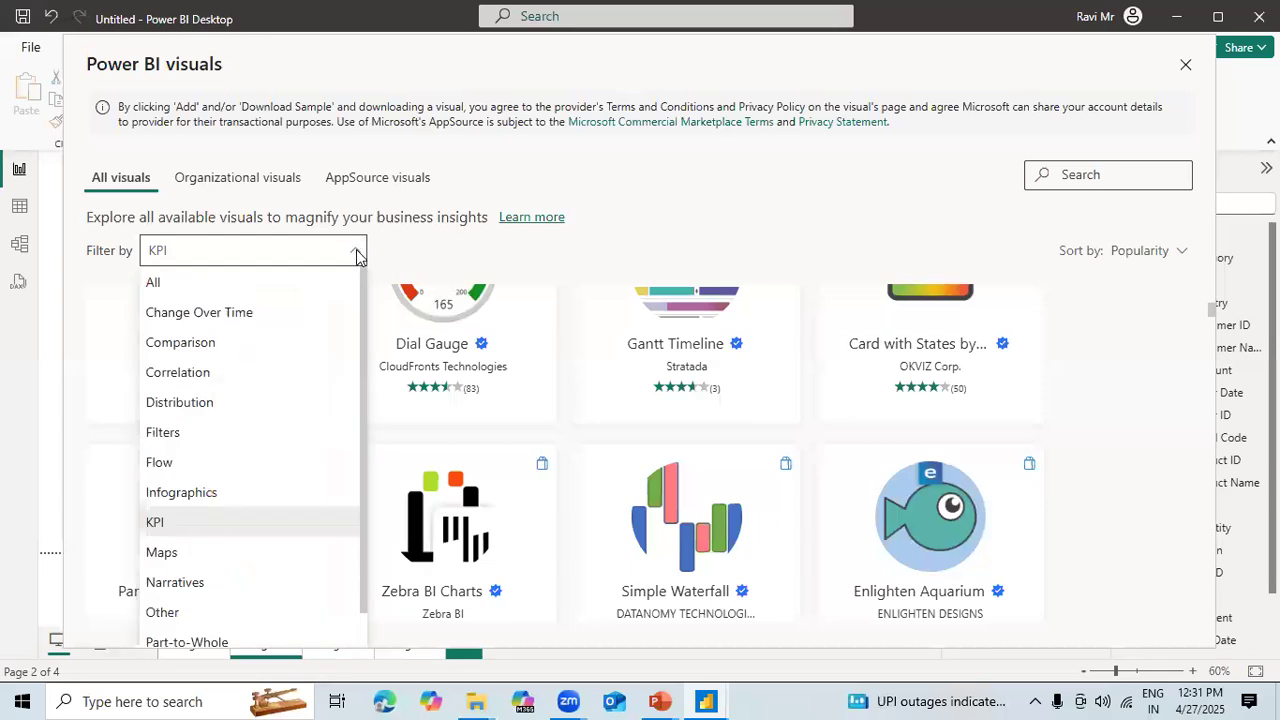
click(214, 494)
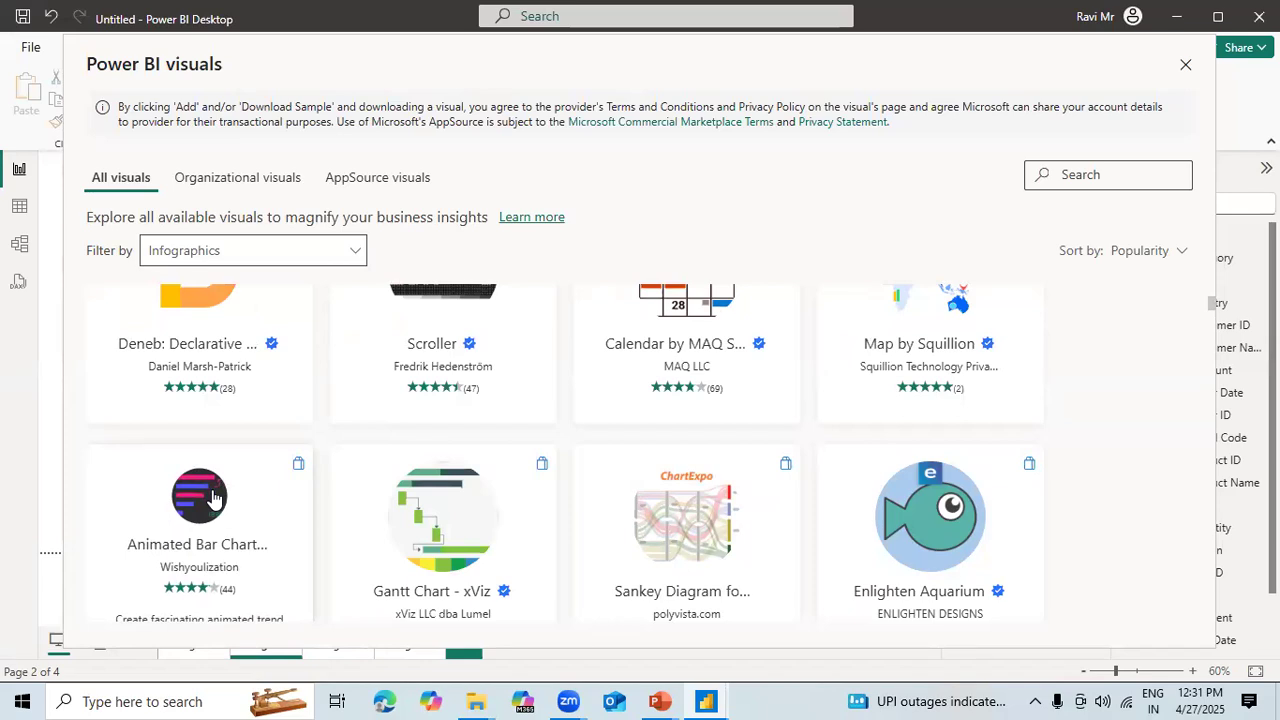
Open the Enlighten Aquarium visual's details and review its plans and pricing, ratings and reviews, and overview
click(929, 508)
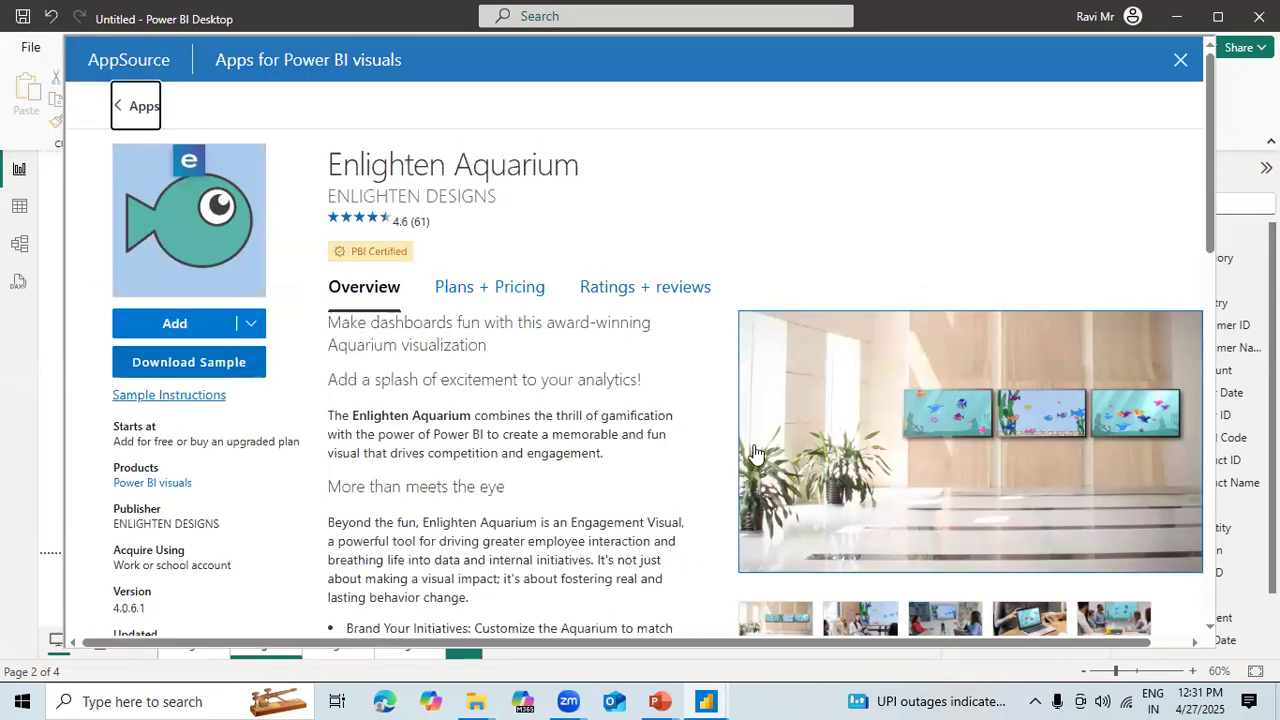
click(484, 298)
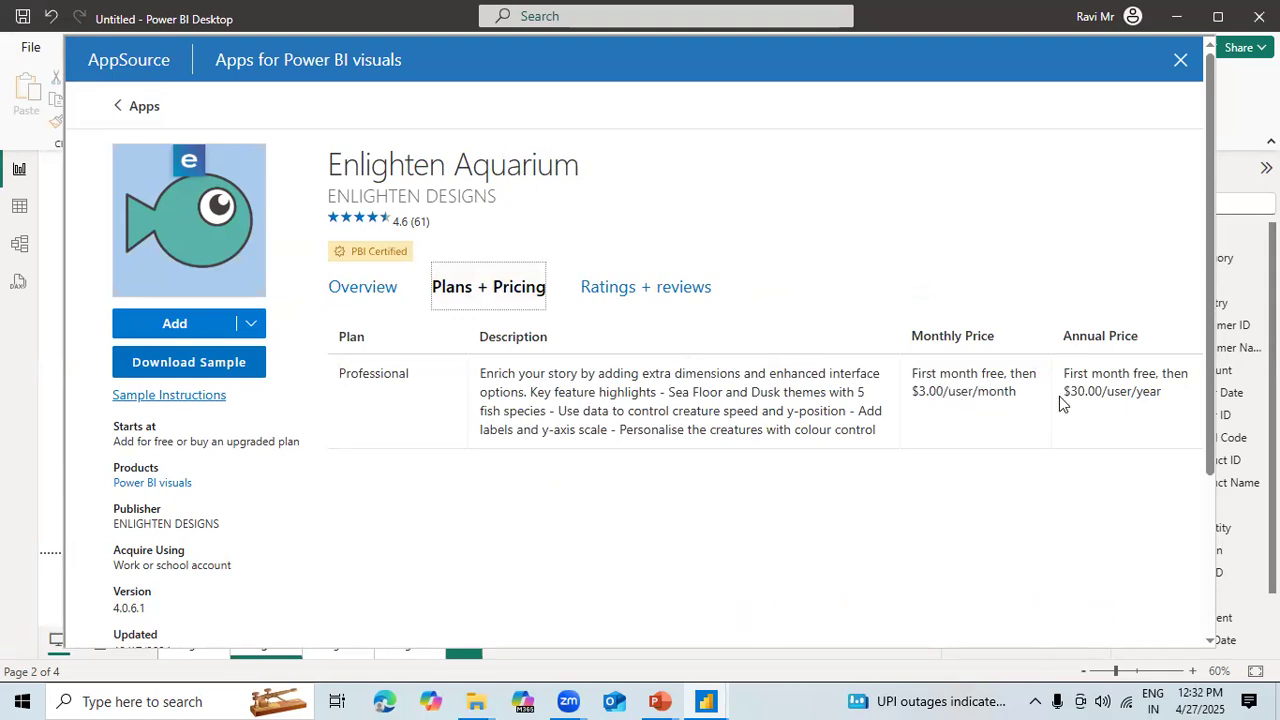
click(605, 288)
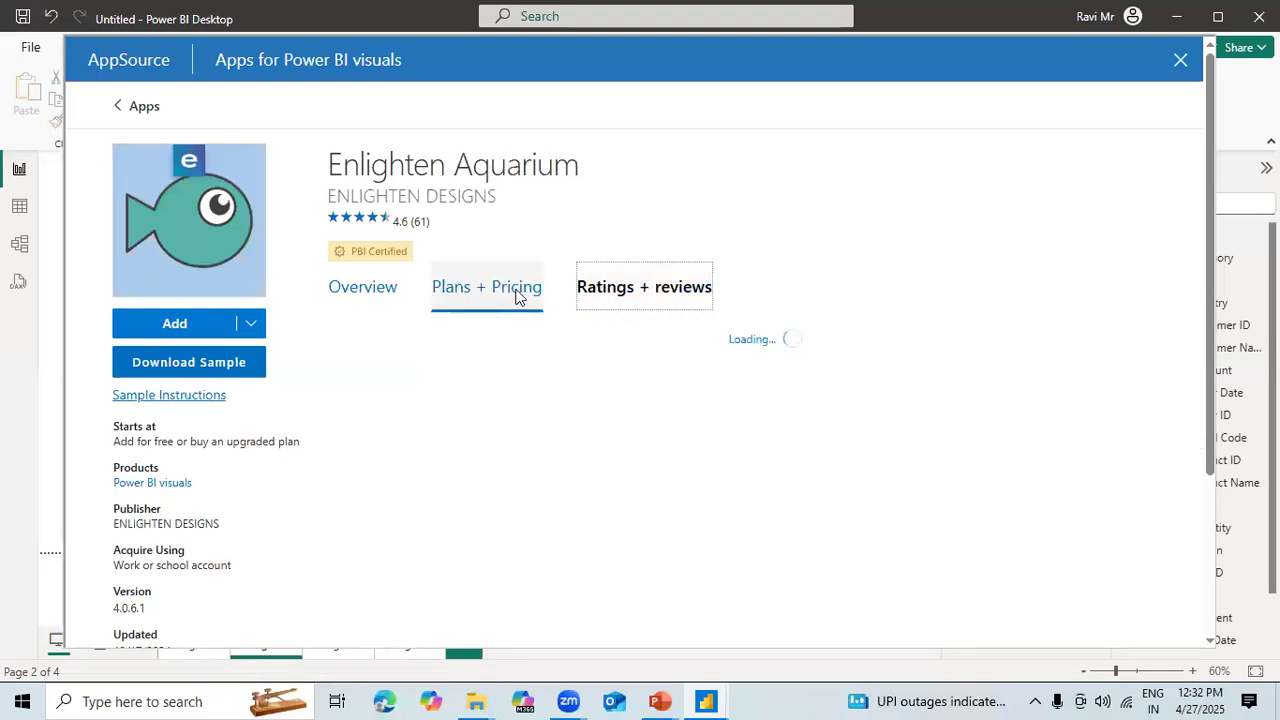
click(374, 295)
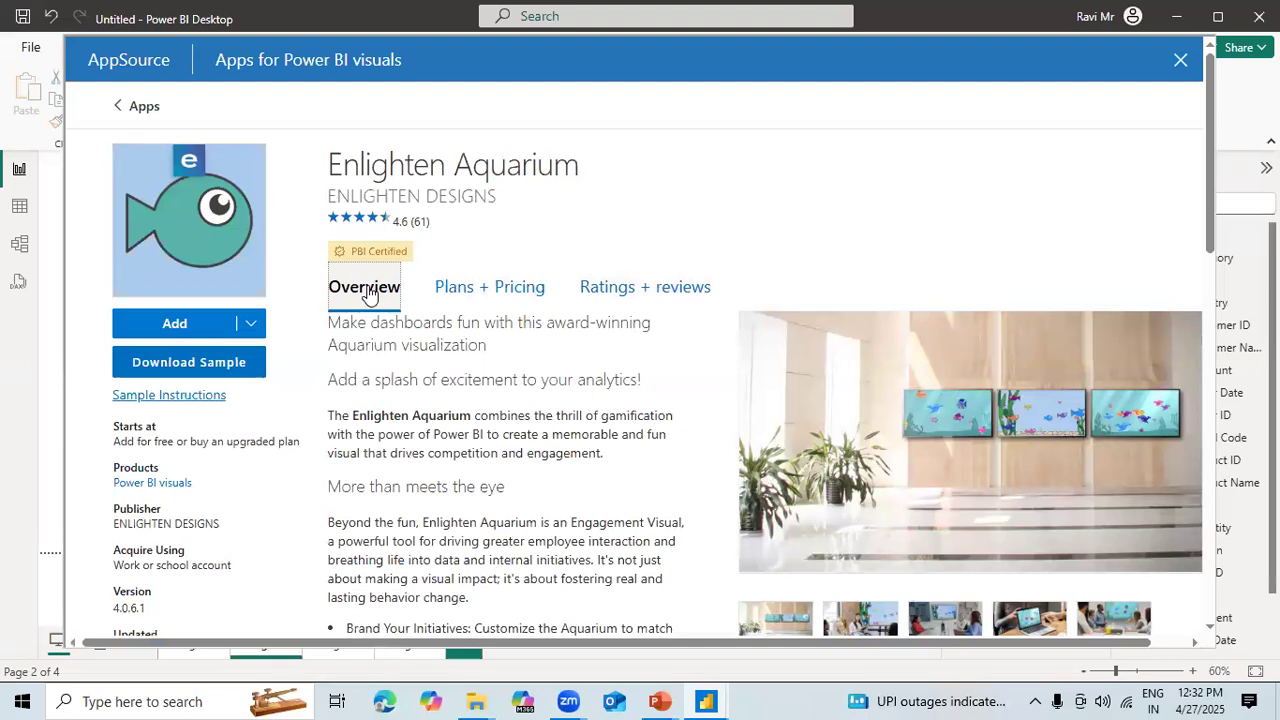
Add the Enlighten Aquarium visual to the report without buying a plan
click(251, 326)
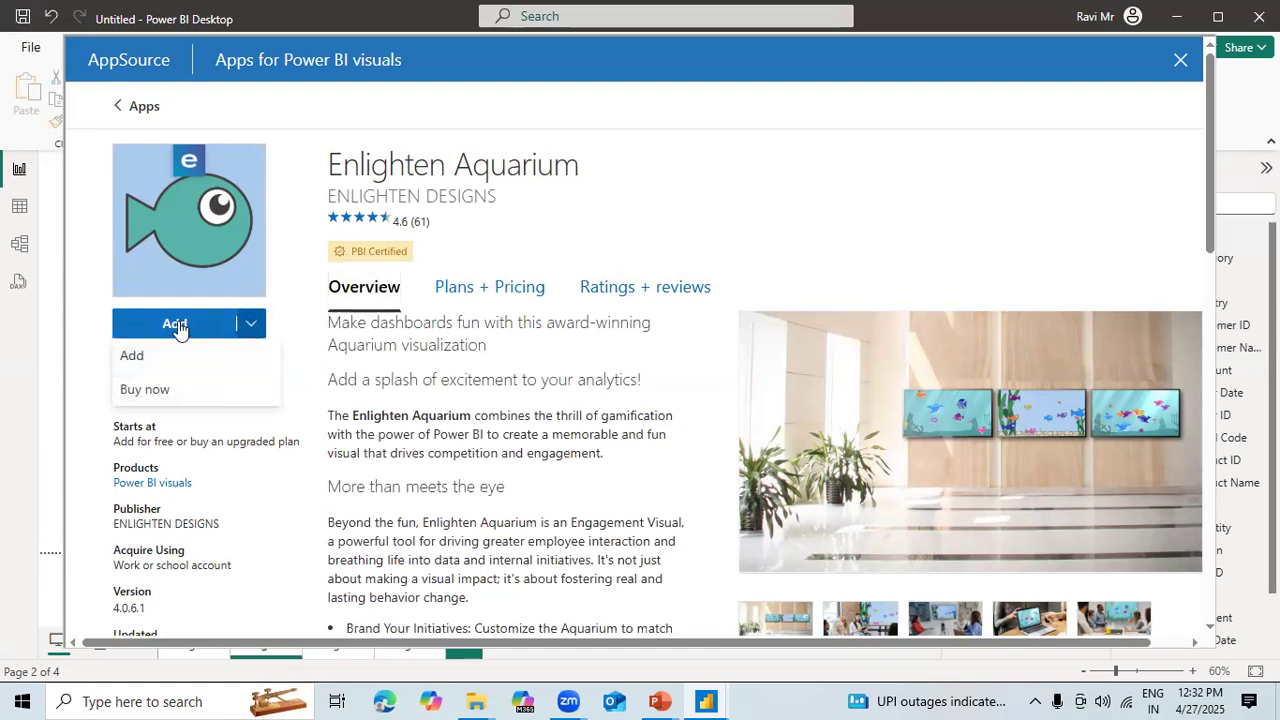
click(140, 355)
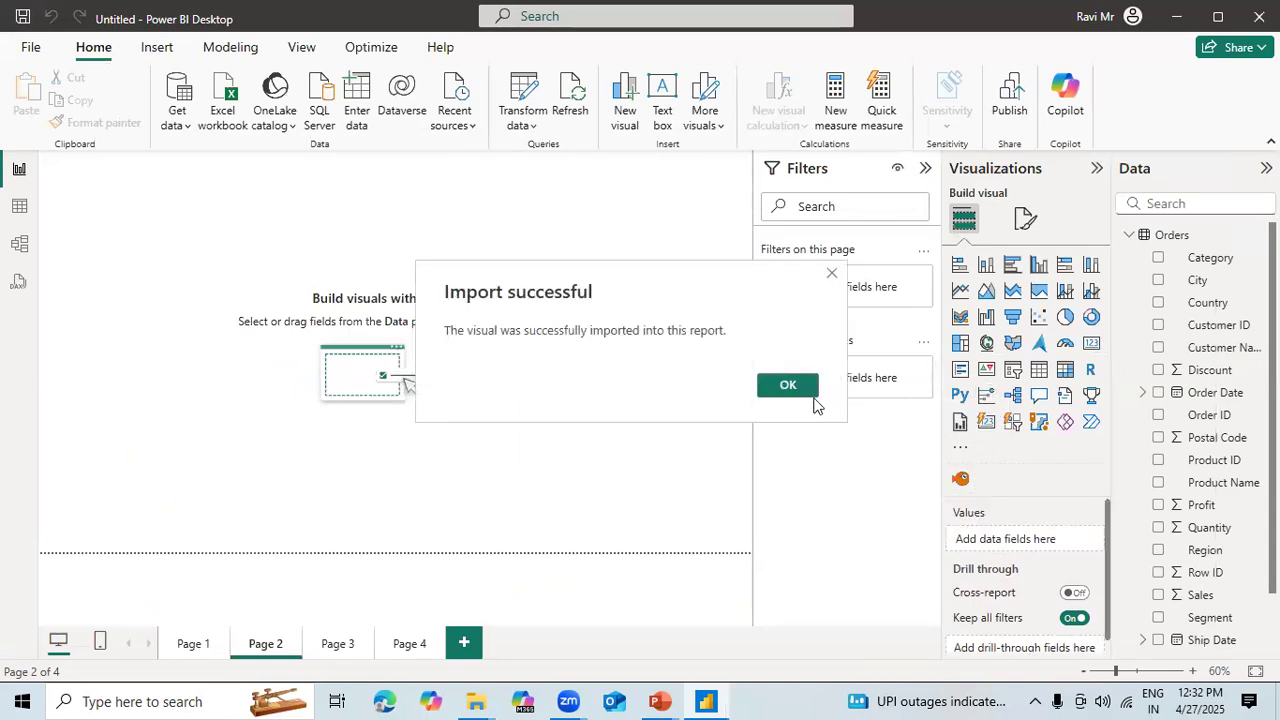
click(788, 386)
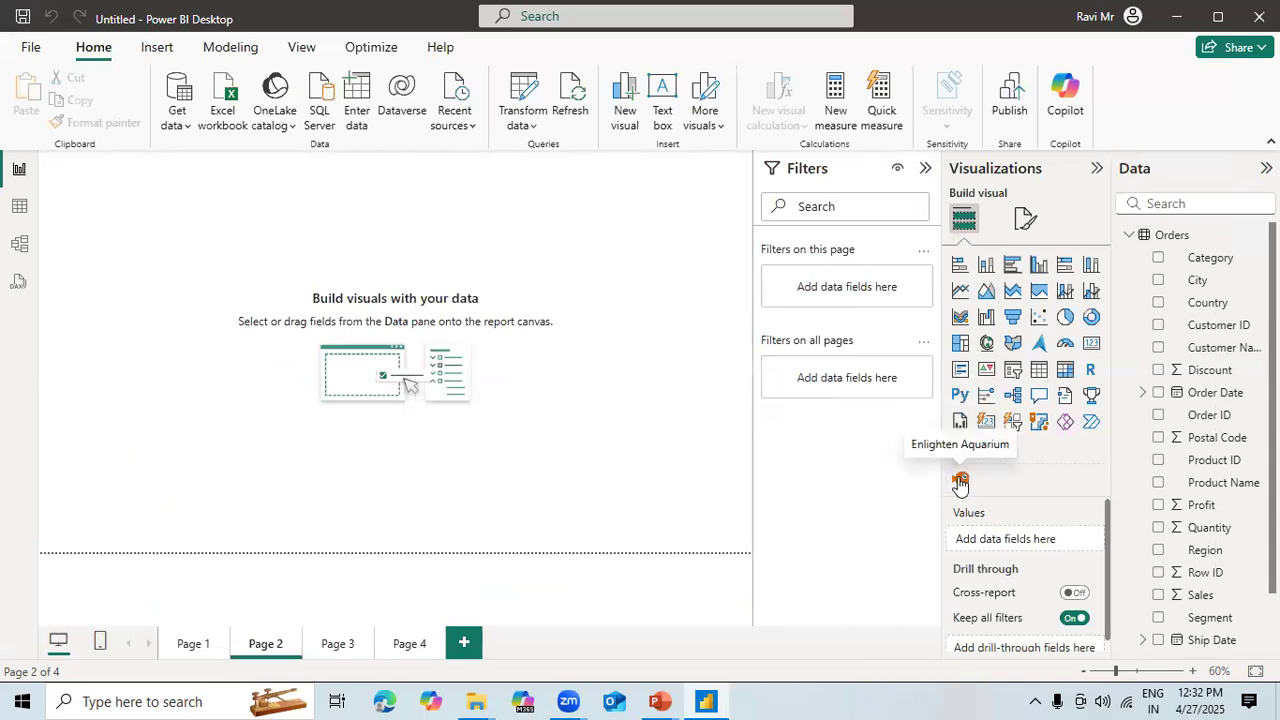
Place an empty Enlighten Aquarium visual on Page 2 and enlarge it across most of the page
click(960, 482)
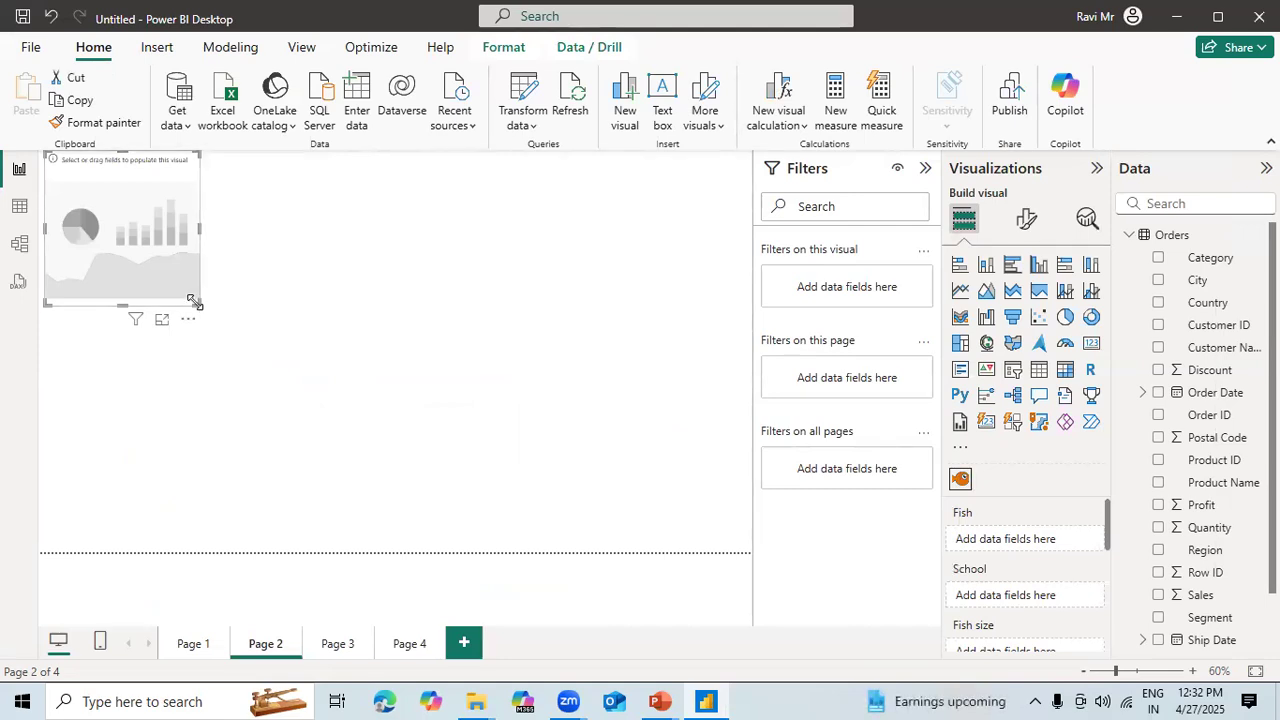
drag(200, 303, 543, 438)
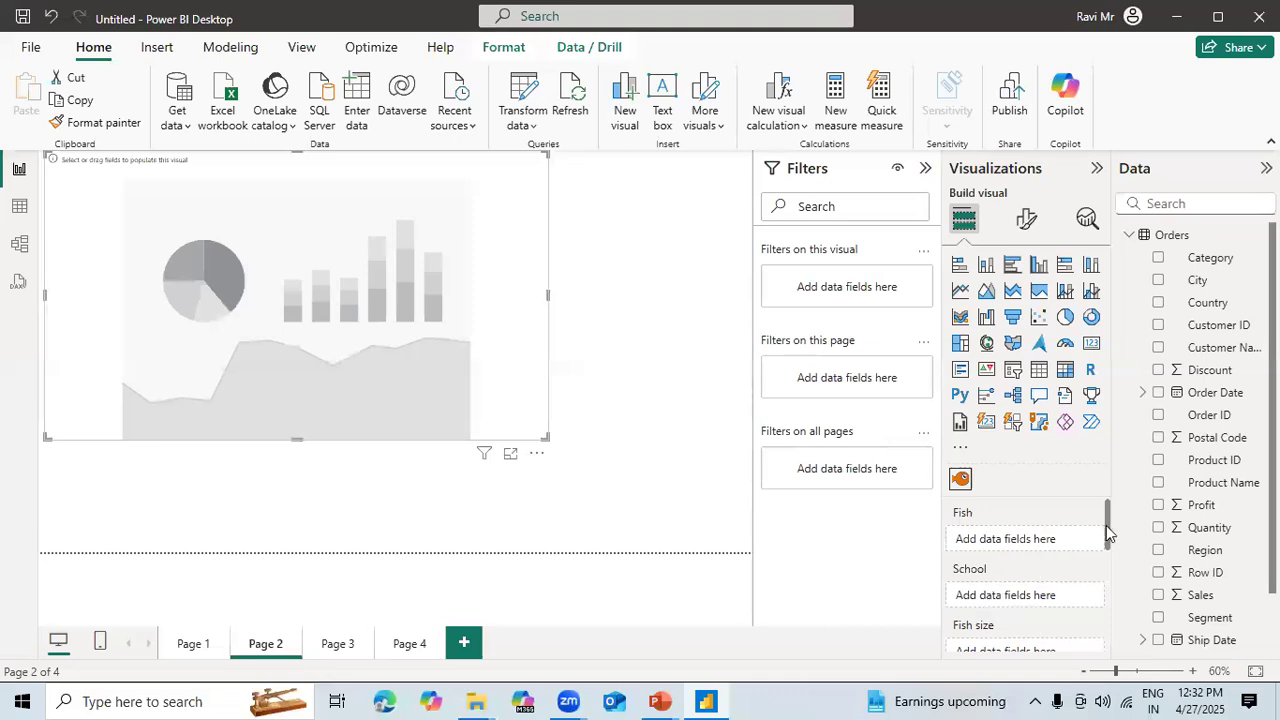
scroll(1106, 542, down, 3)
scroll(1106, 530, up, 3)
Use Profit as the aquarium's fish size and Category as its fish, and enlarge the visual a little more
click(1158, 505)
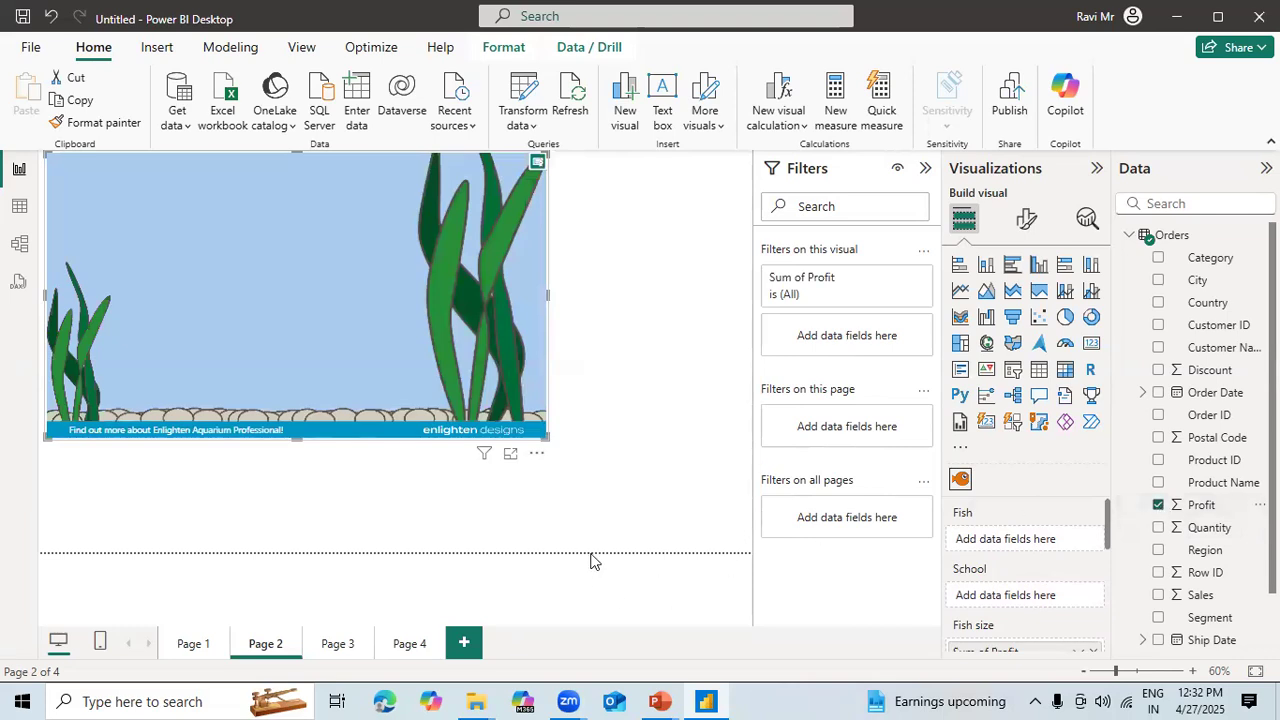
drag(548, 440, 617, 496)
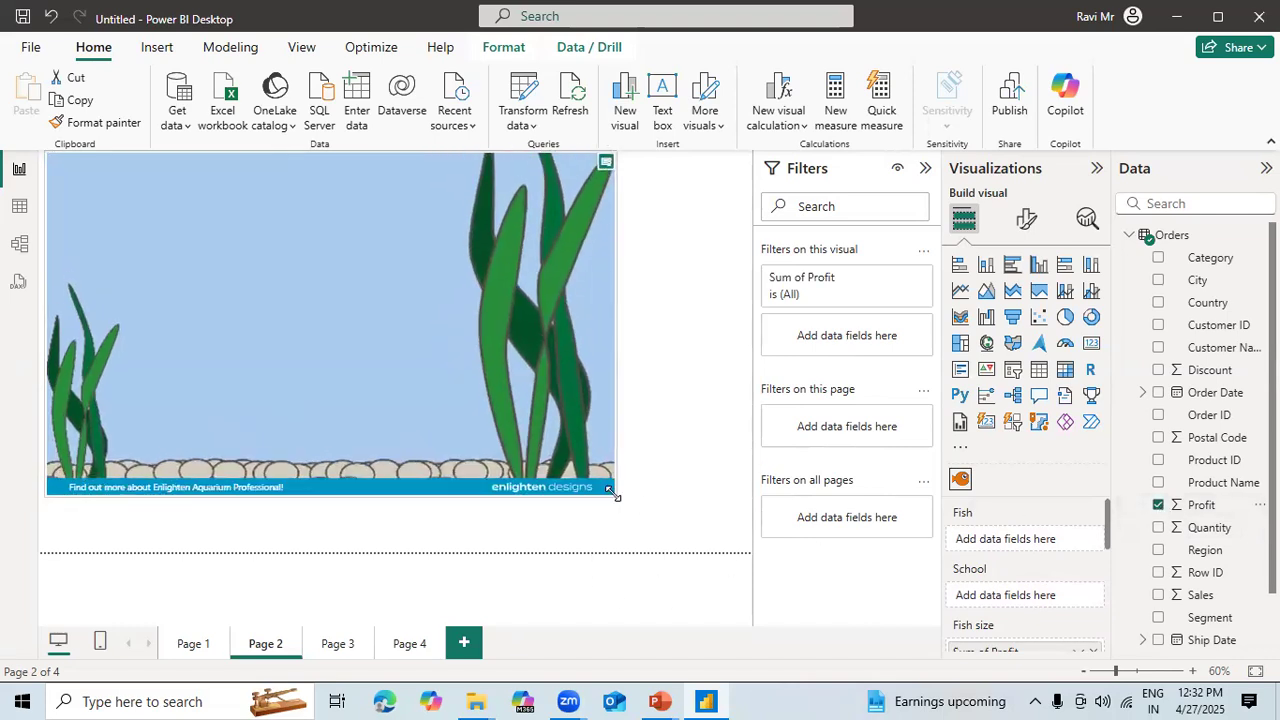
click(1158, 260)
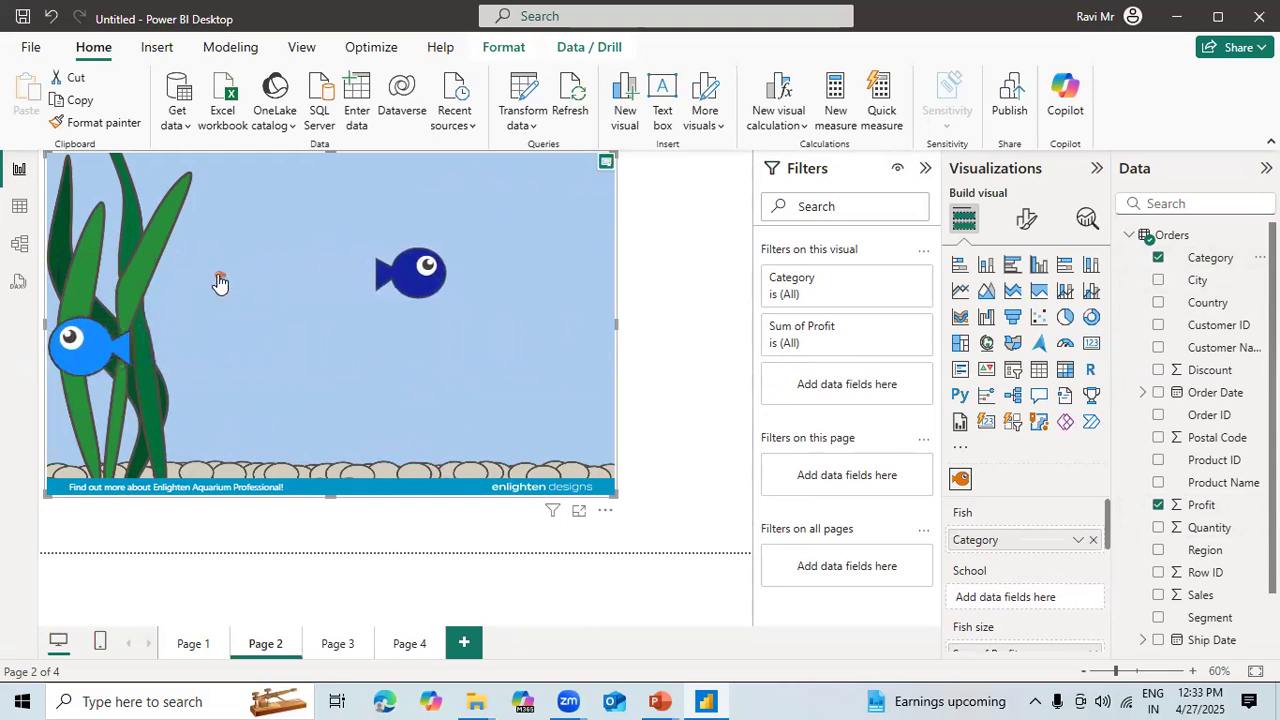
mouse_move(220, 283)
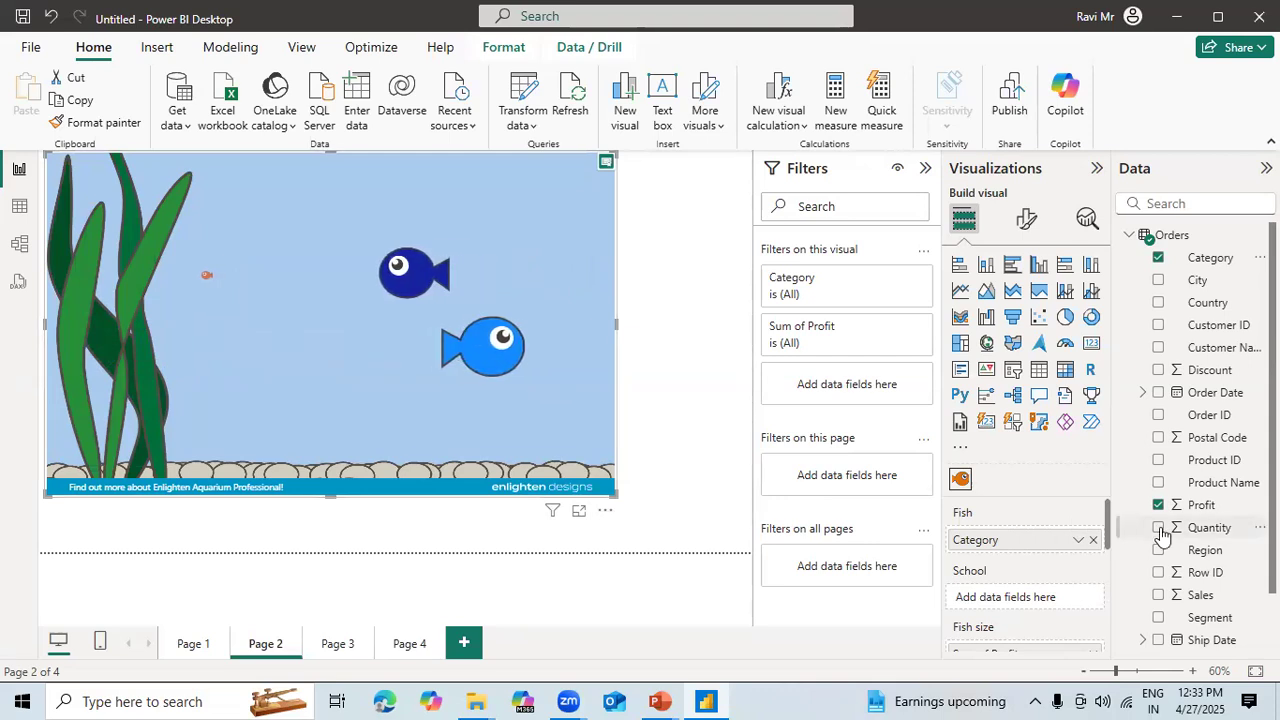
Try adding Segment as the aquarium's school and then Quantity as another value, removing each field again
click(1158, 620)
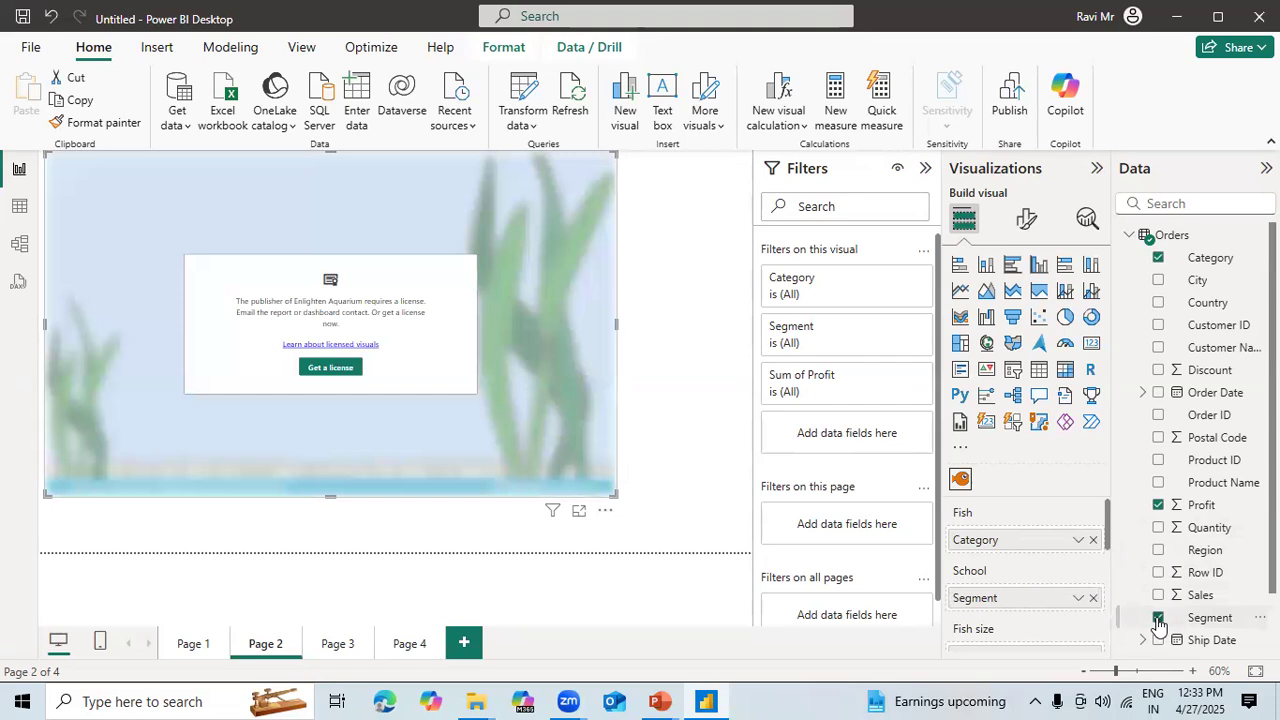
click(1158, 619)
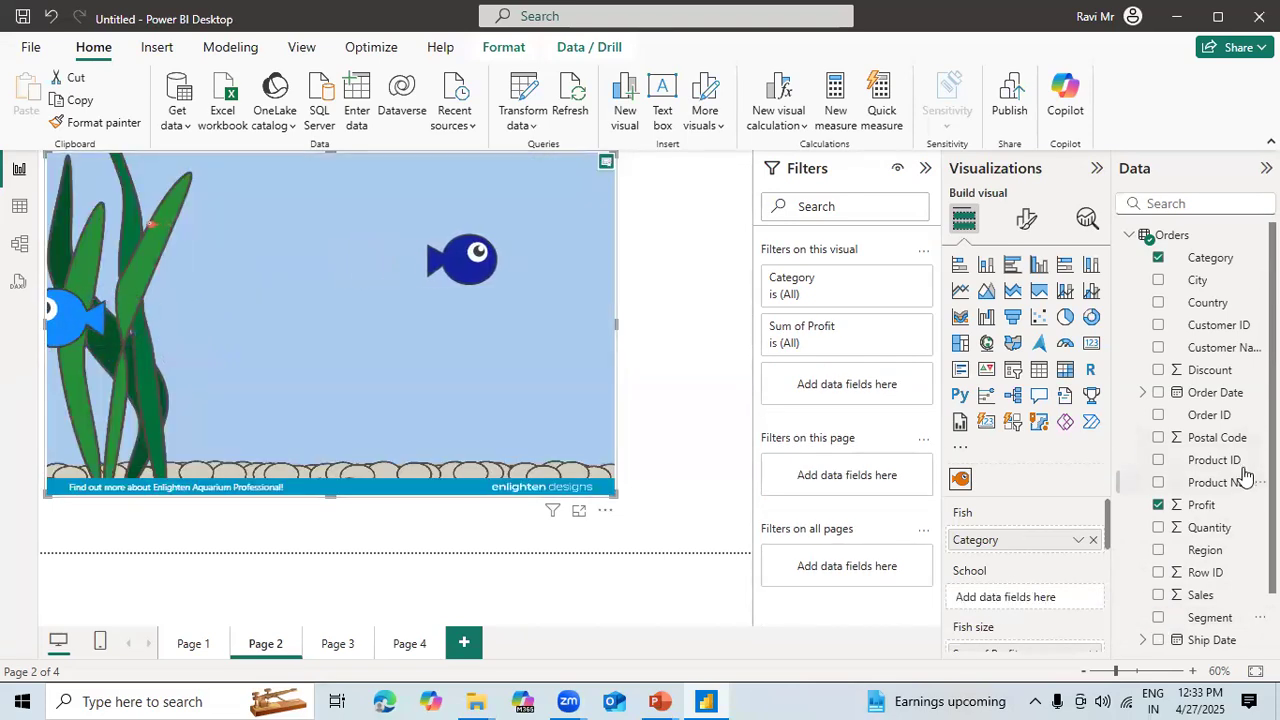
click(1158, 528)
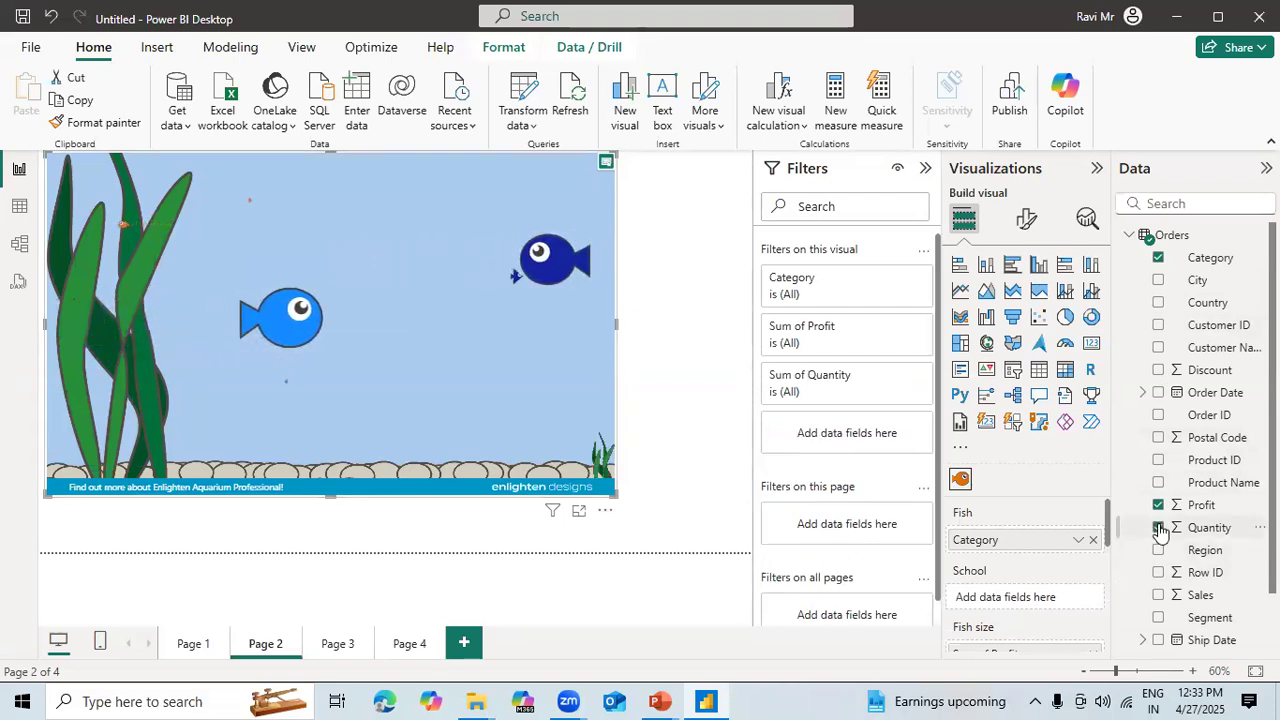
click(1158, 528)
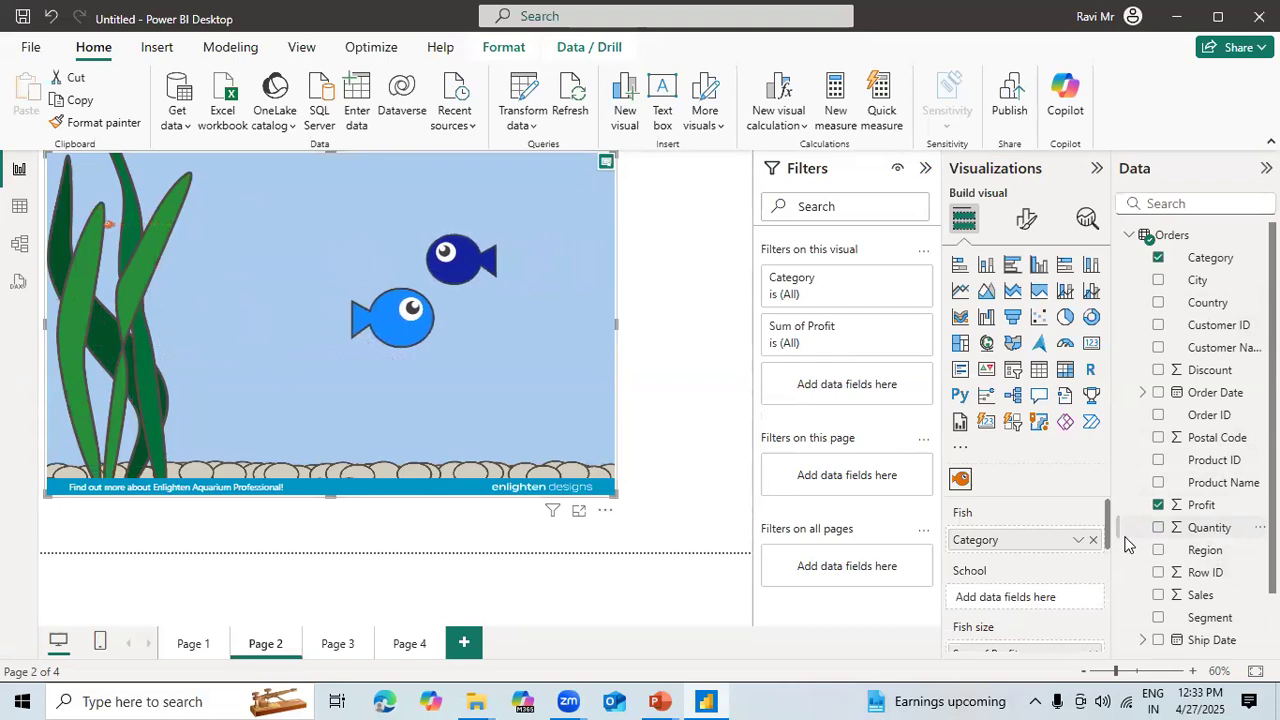
Replace Category with Region as the aquarium's fish field
click(1093, 541)
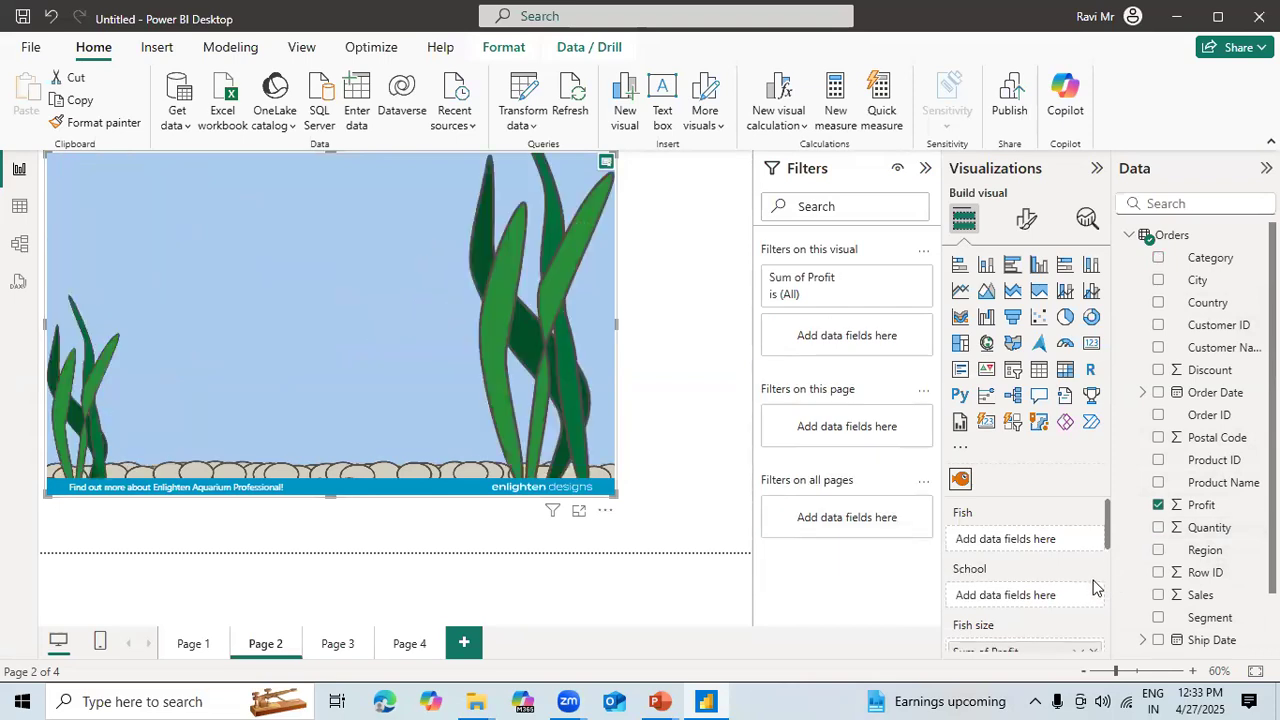
click(1158, 550)
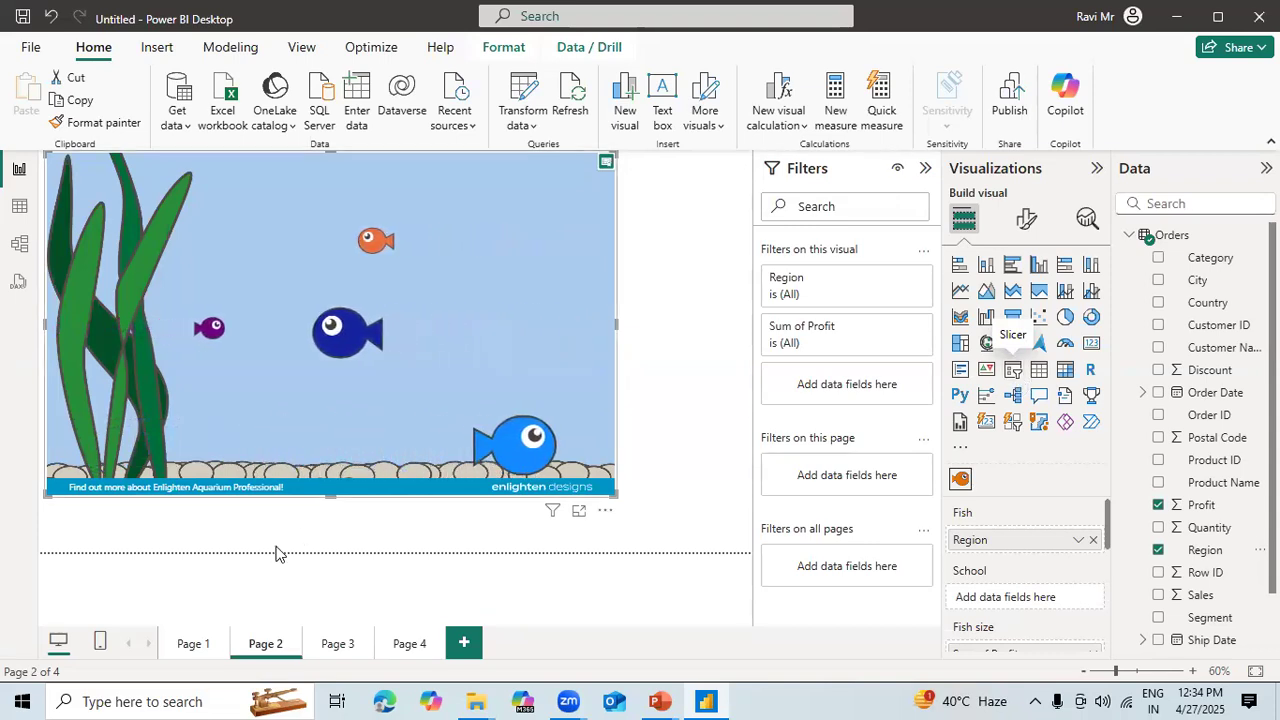
Switch to Page 3, insert an empty map visual and enlarge it to cover most of the page
click(193, 645)
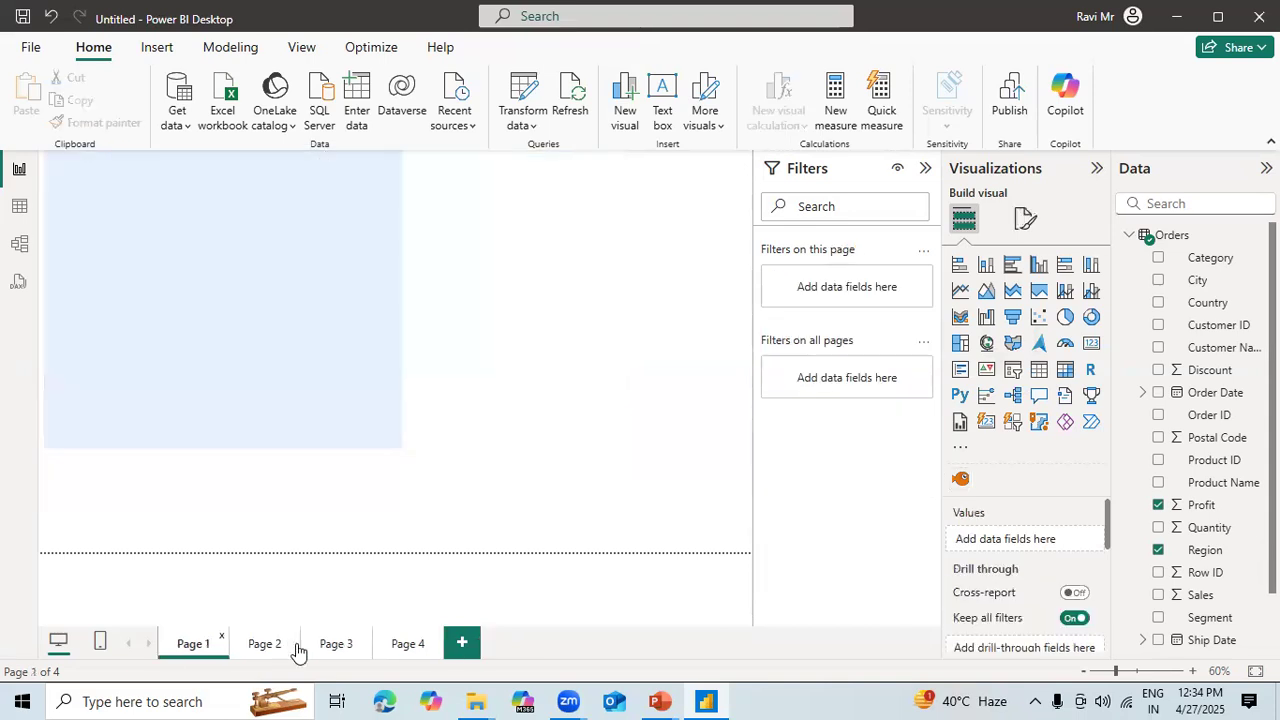
click(263, 646)
click(336, 646)
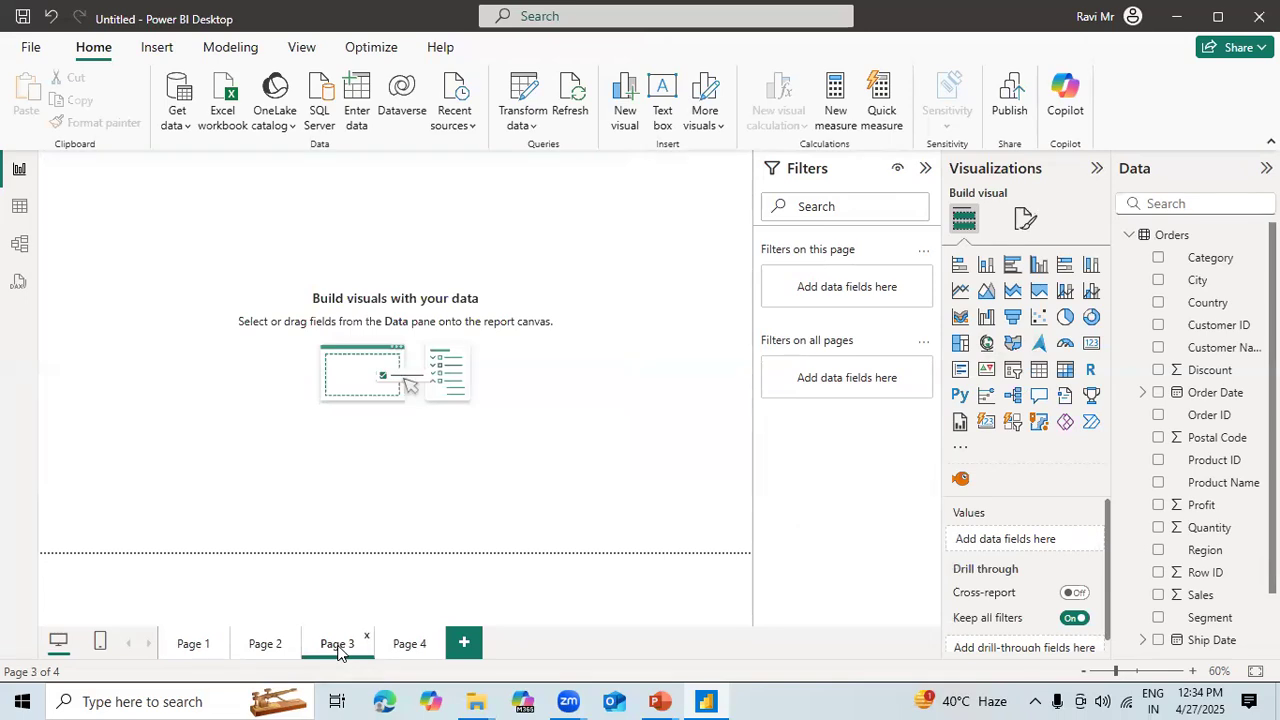
click(987, 344)
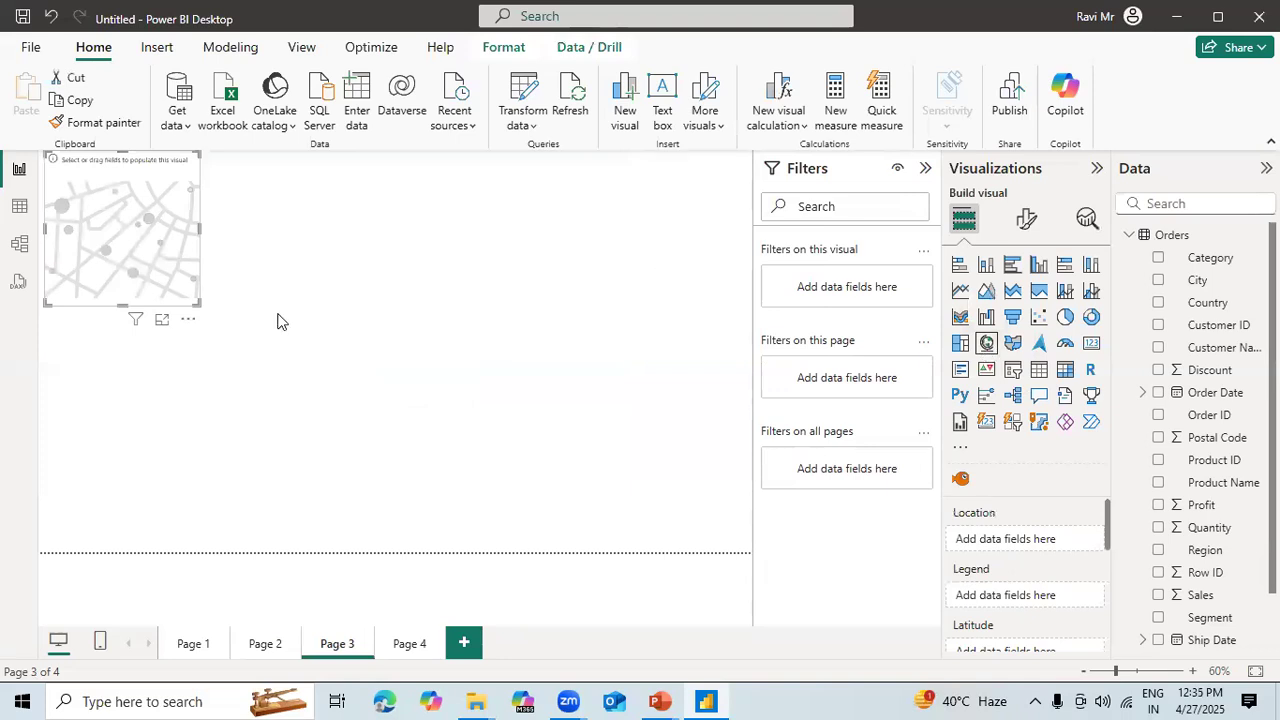
drag(194, 302, 600, 513)
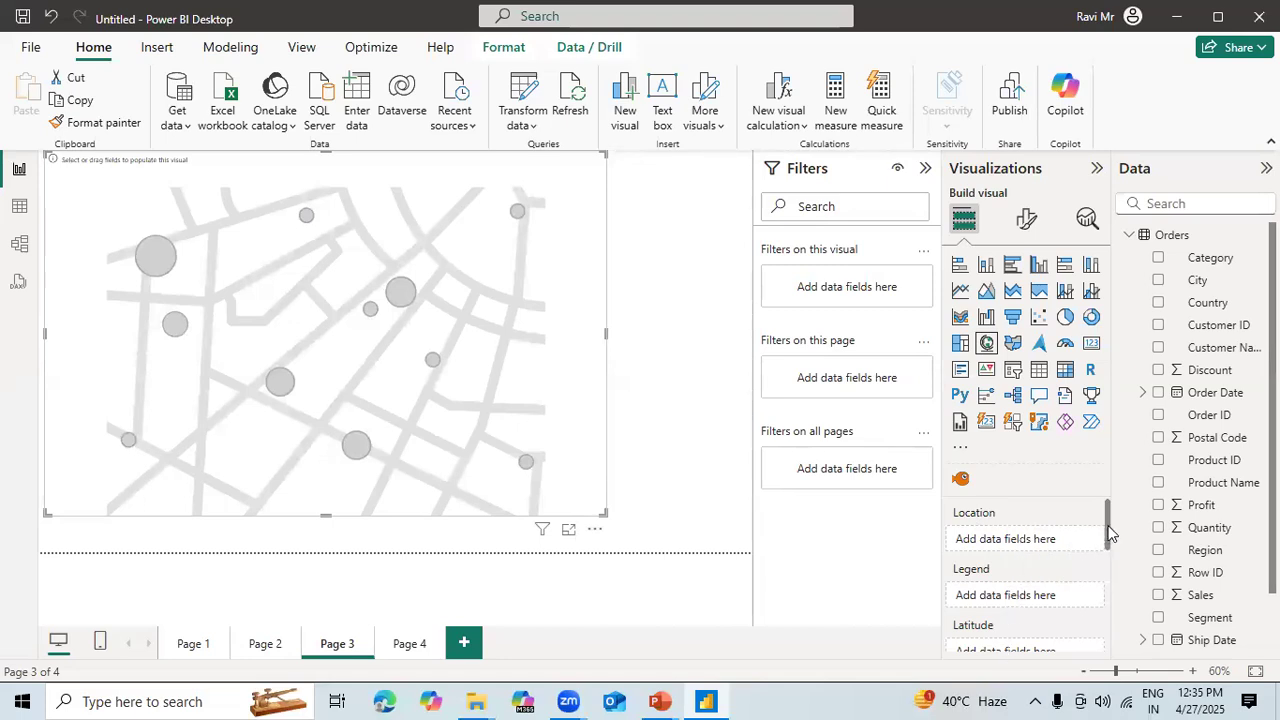
drag(1108, 535, 1106, 611)
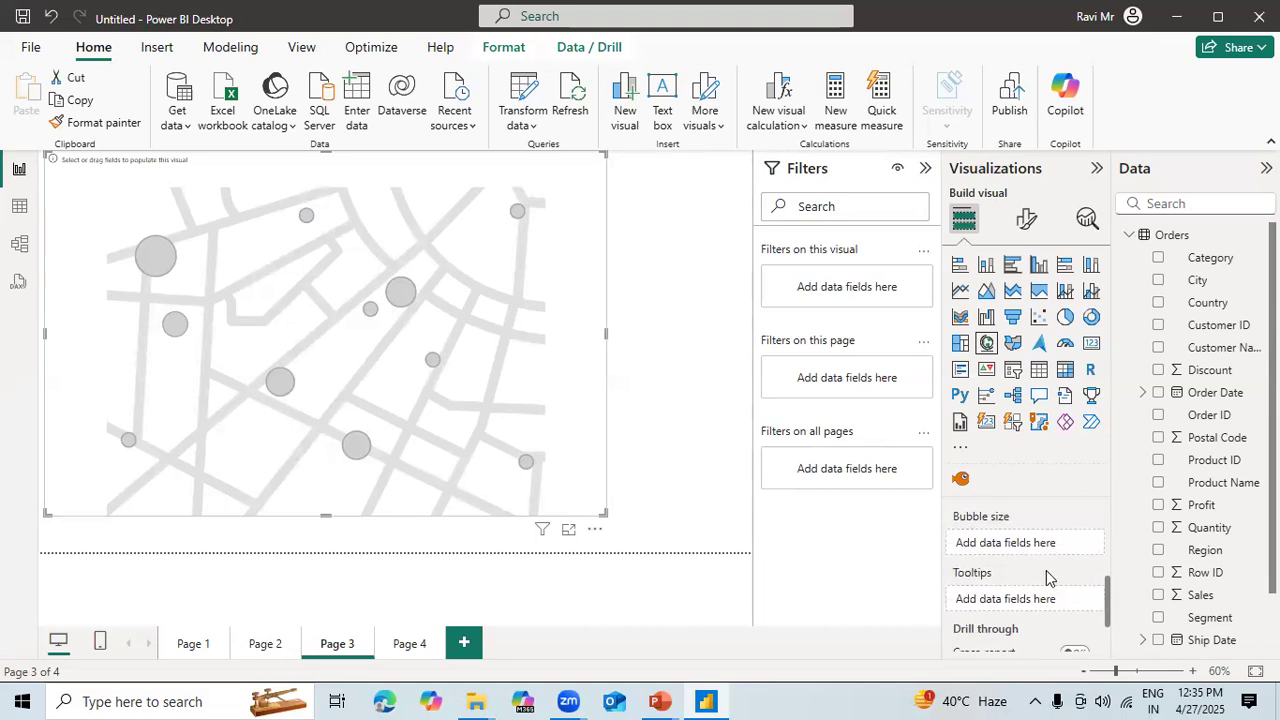
Use City as the map's location and Profit as its bubble size, and widen the map to nearly the full page width
drag(1109, 596, 1108, 428)
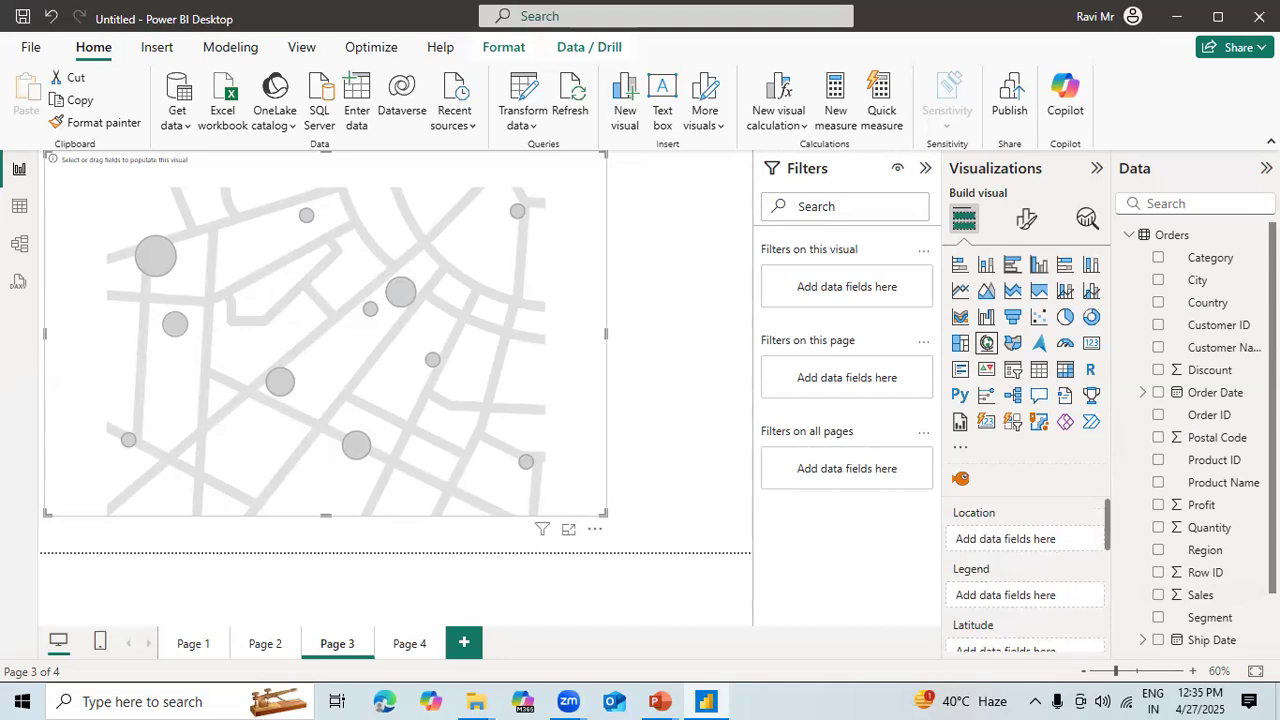
scroll(1200, 440, down, 2)
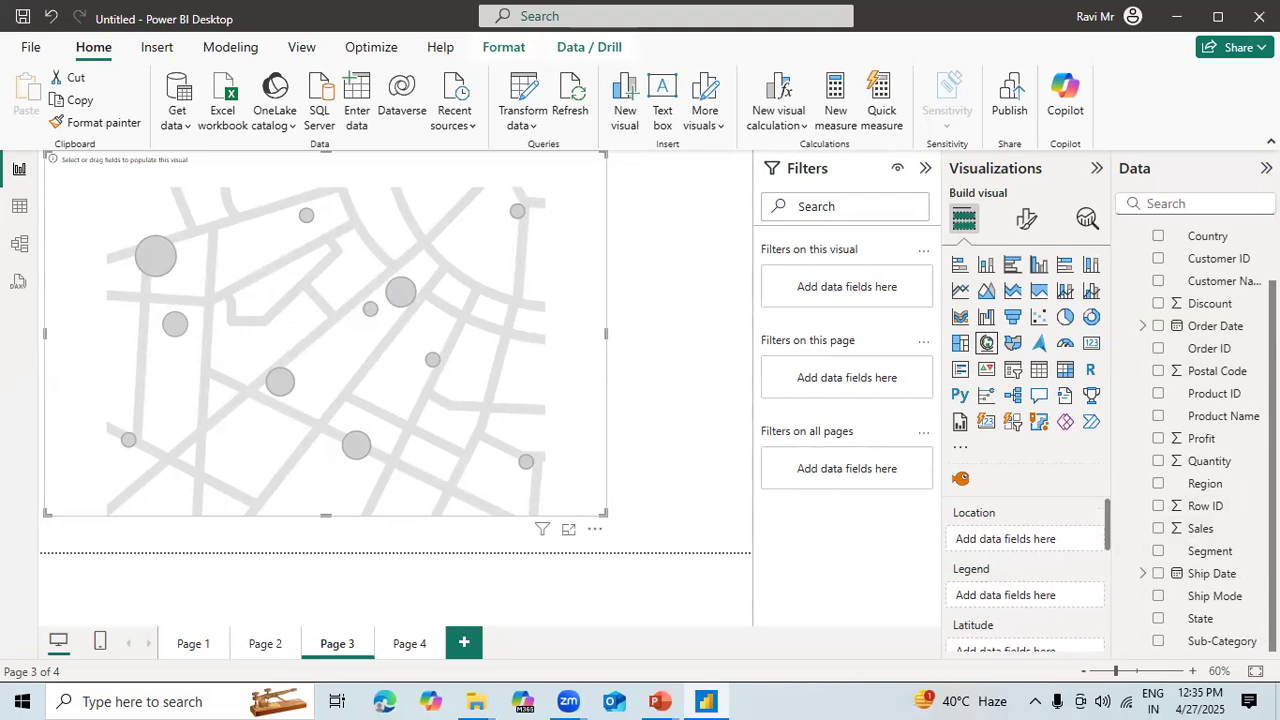
scroll(1196, 390, up, 2)
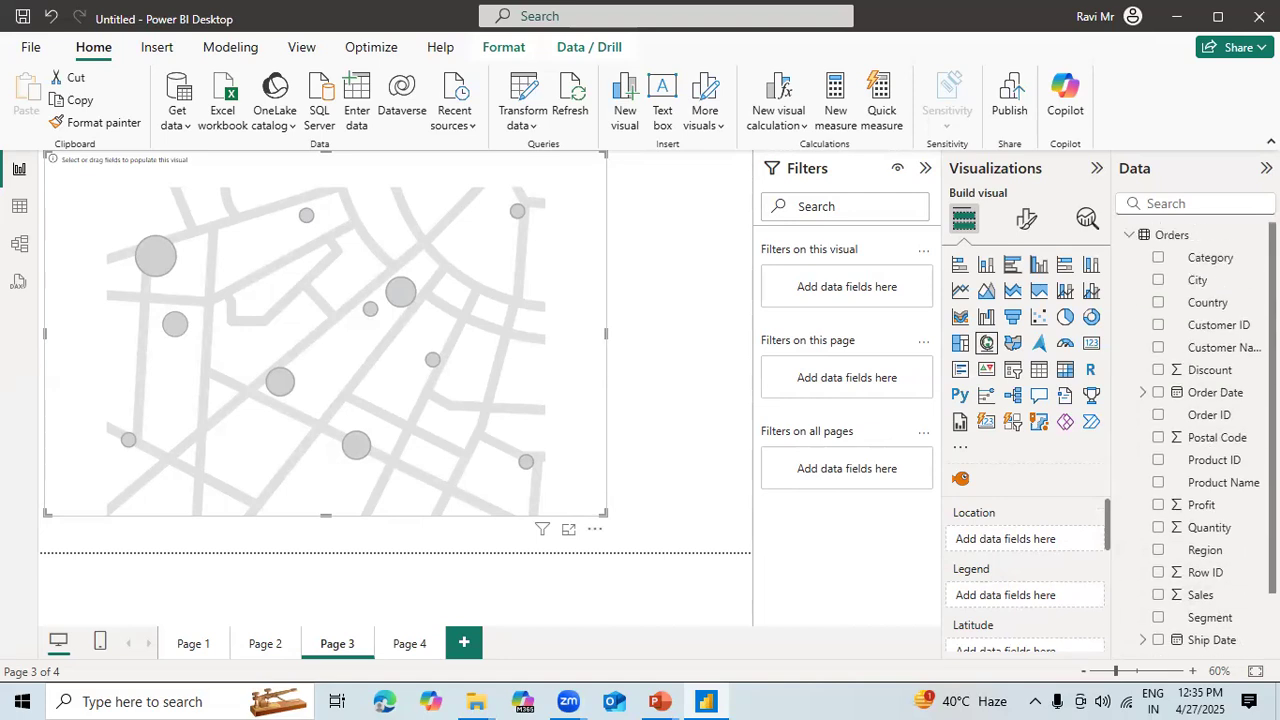
click(1158, 281)
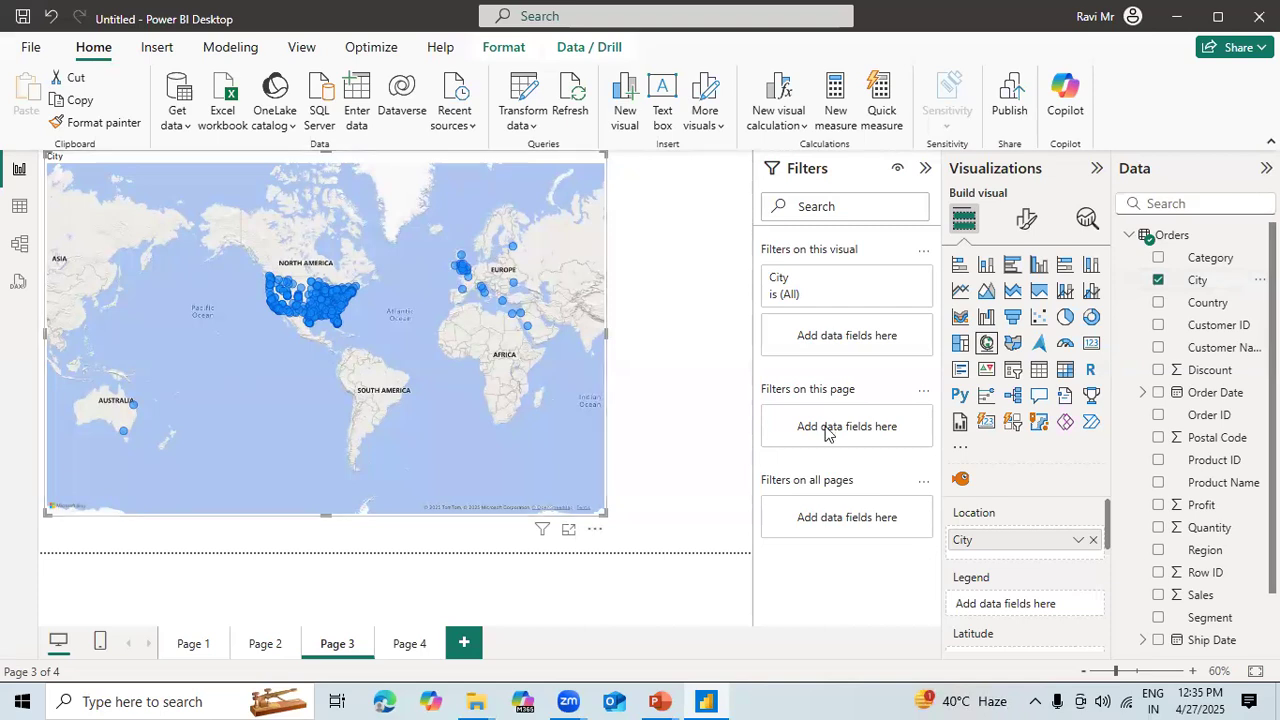
click(1158, 506)
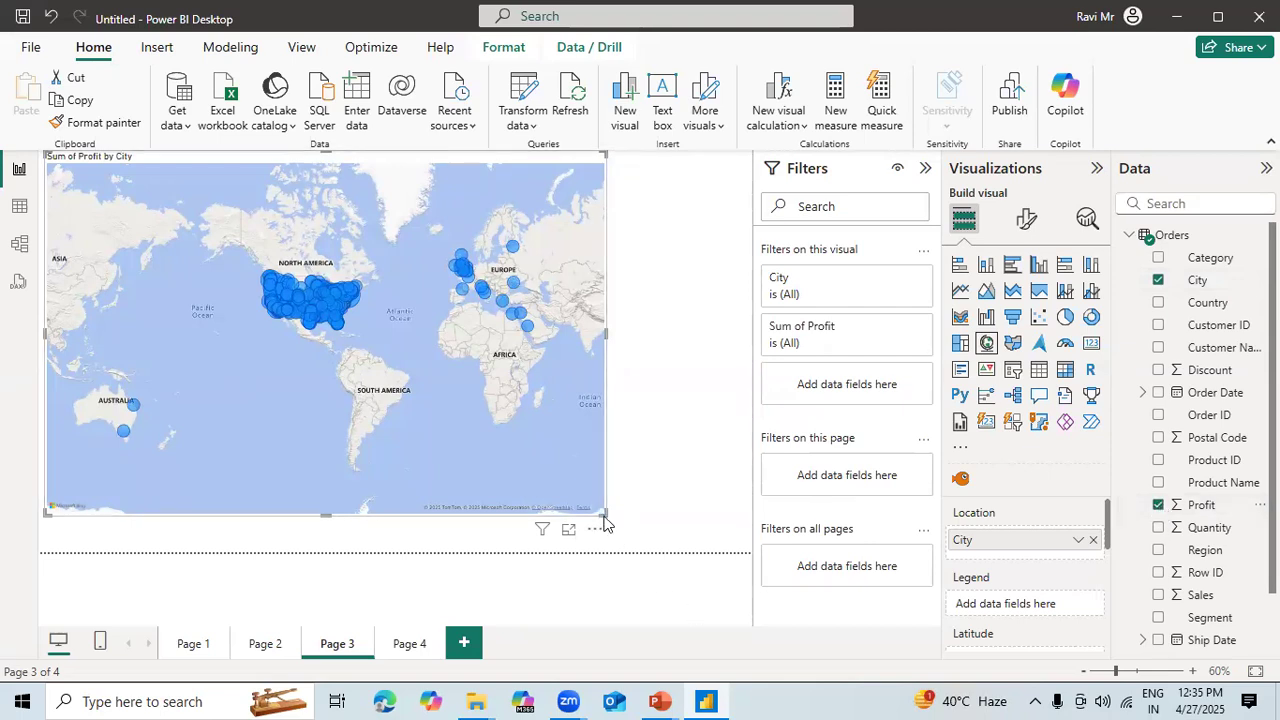
drag(603, 518, 731, 518)
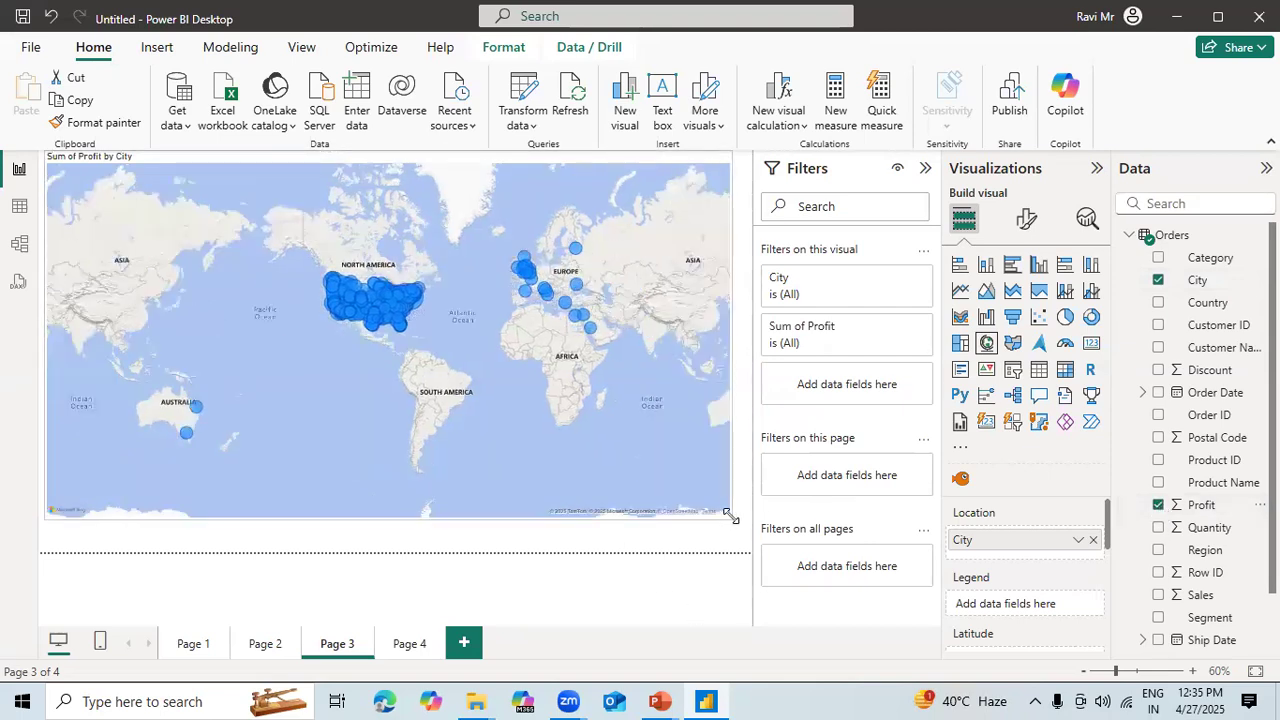
Replace Profit with Quantity as the map's bubble size and add Category as its legend
click(1159, 507)
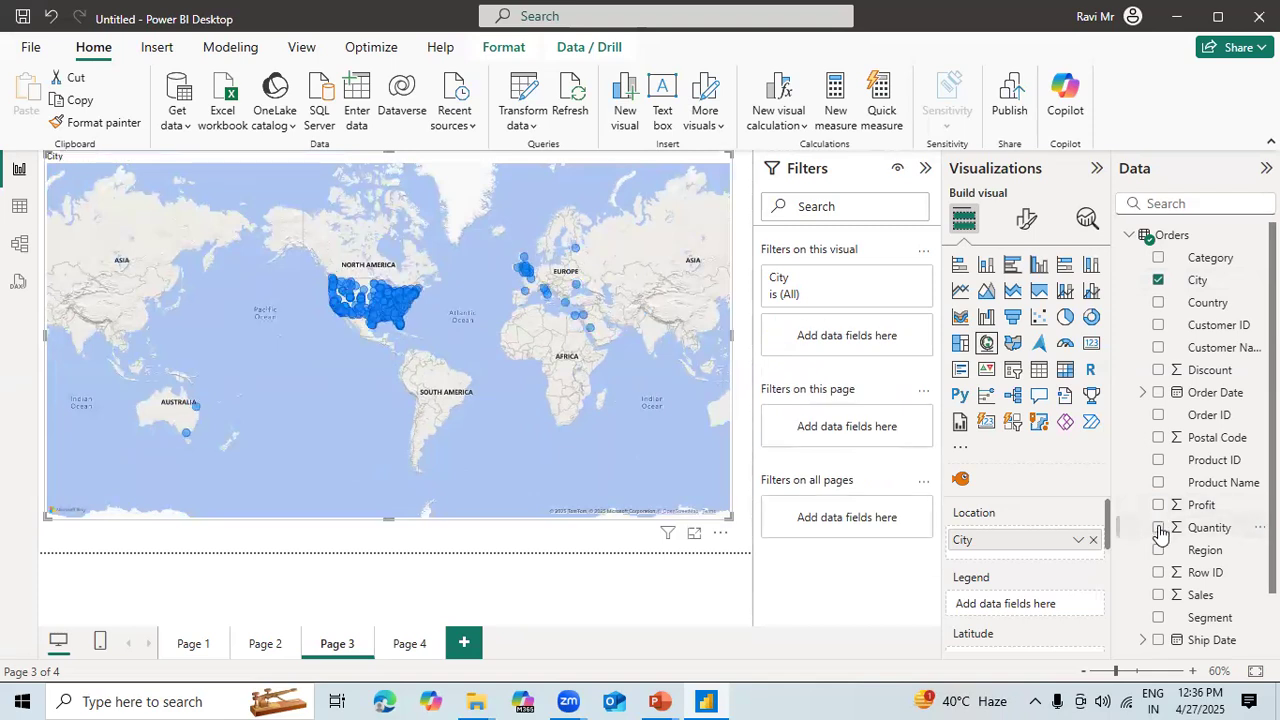
click(1159, 528)
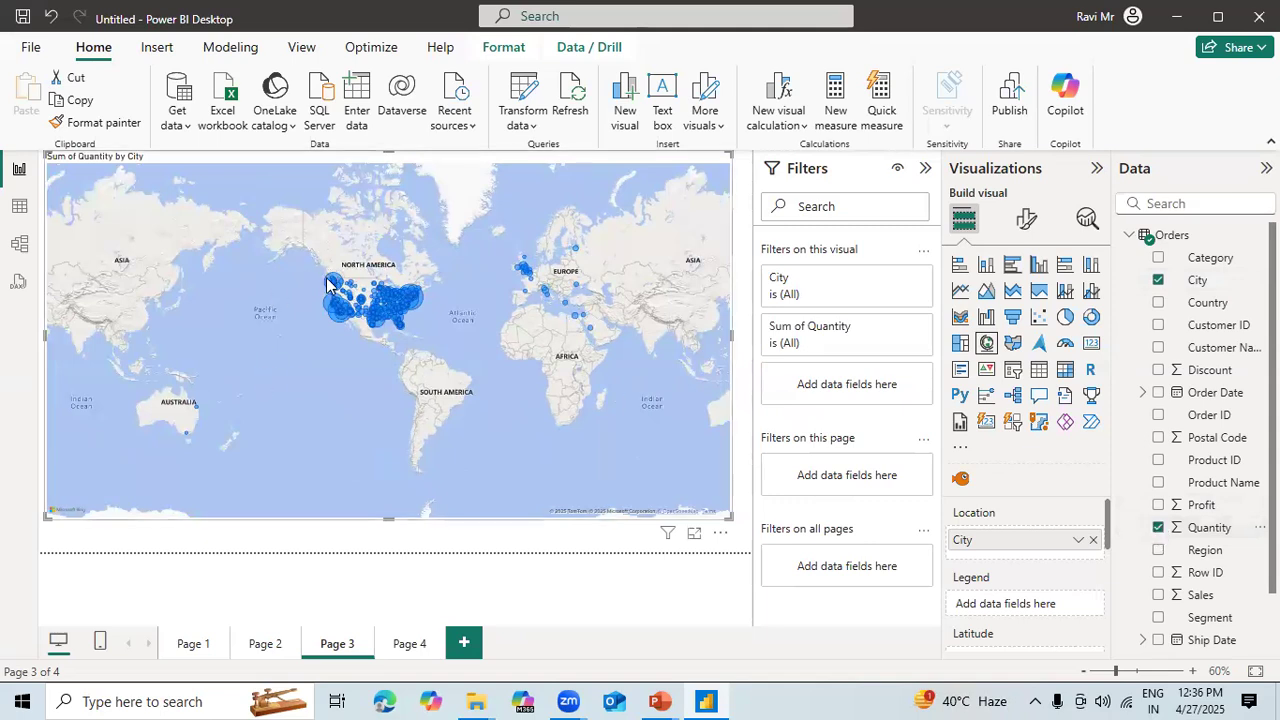
mouse_move(327, 286)
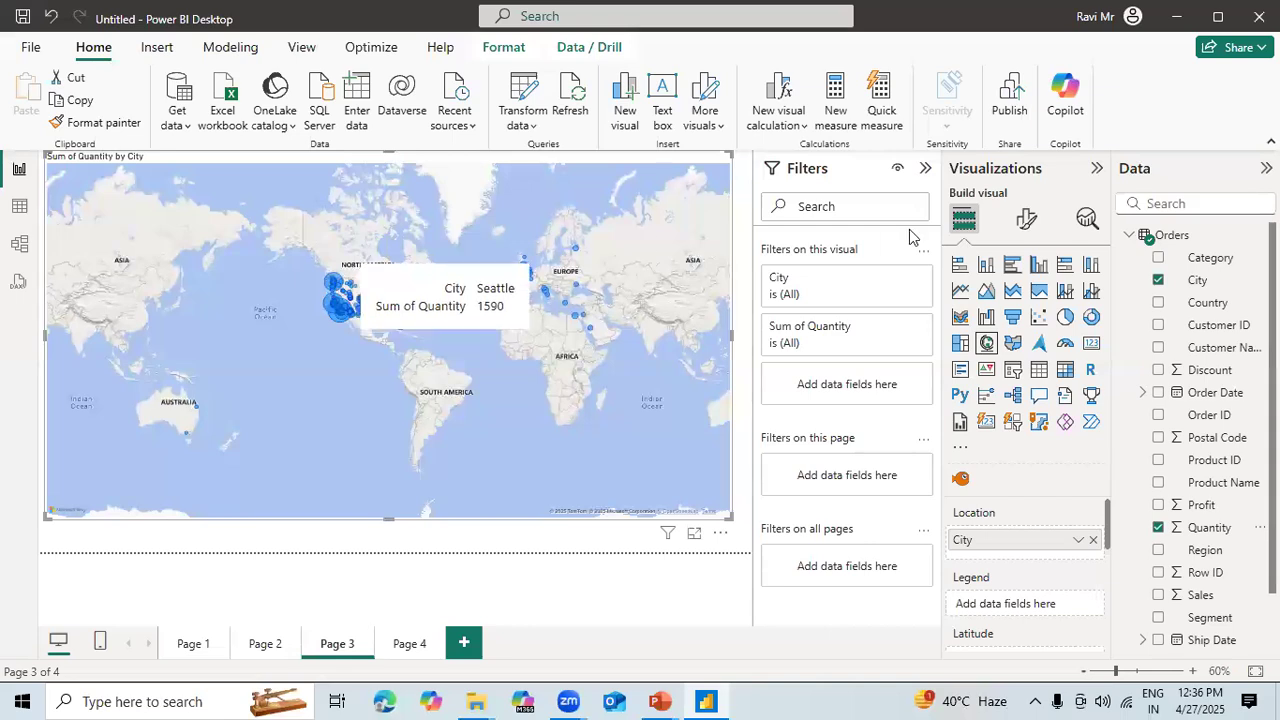
click(1158, 259)
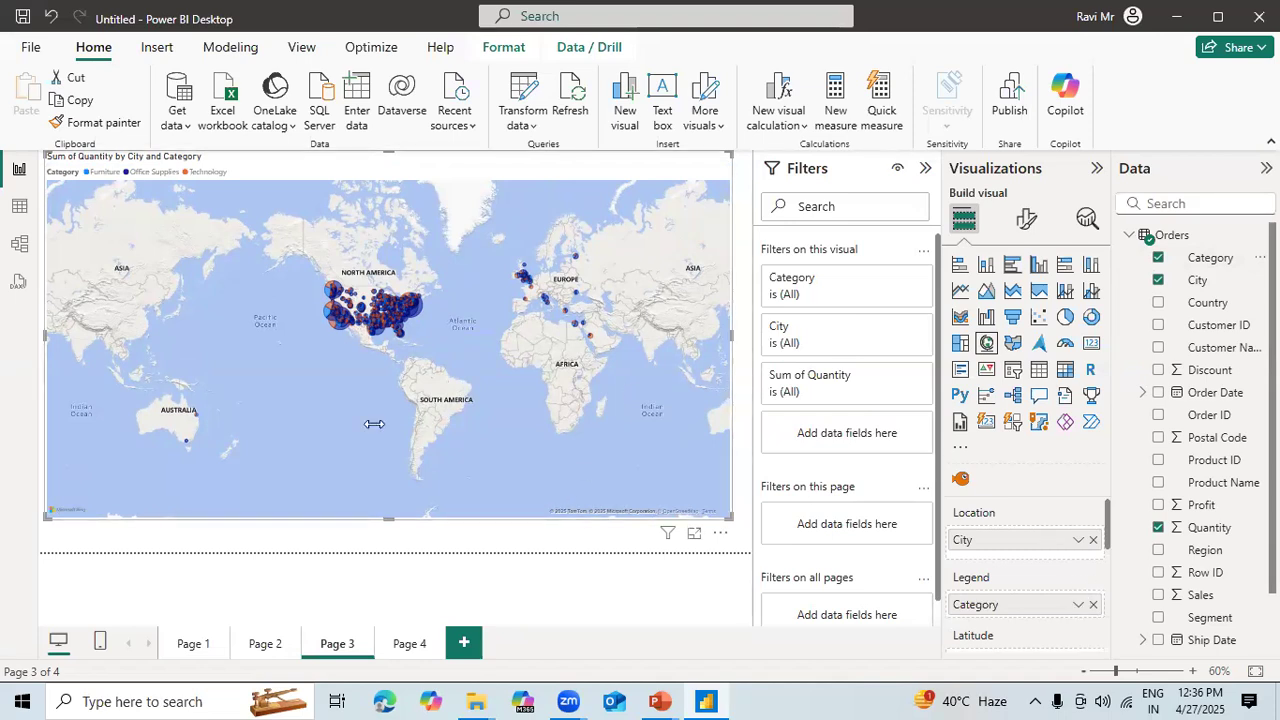
Try the Dark and Light map styles and set the style back to Road
click(1024, 222)
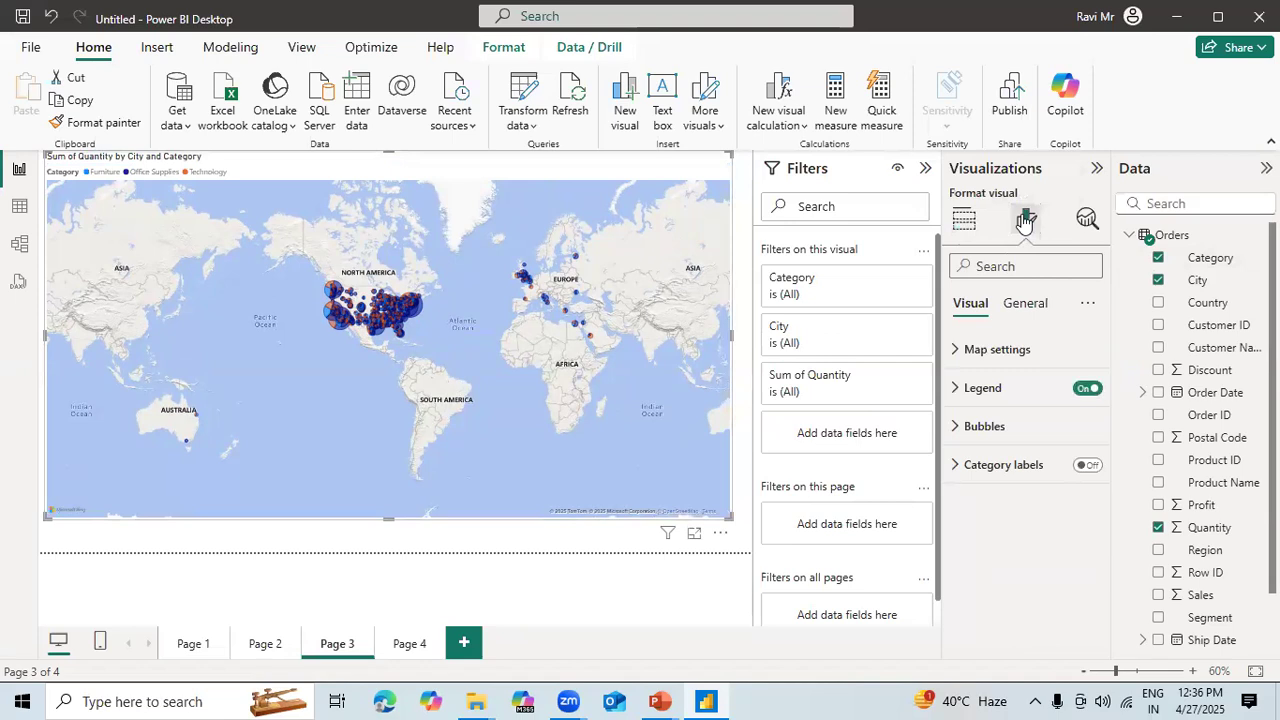
click(998, 352)
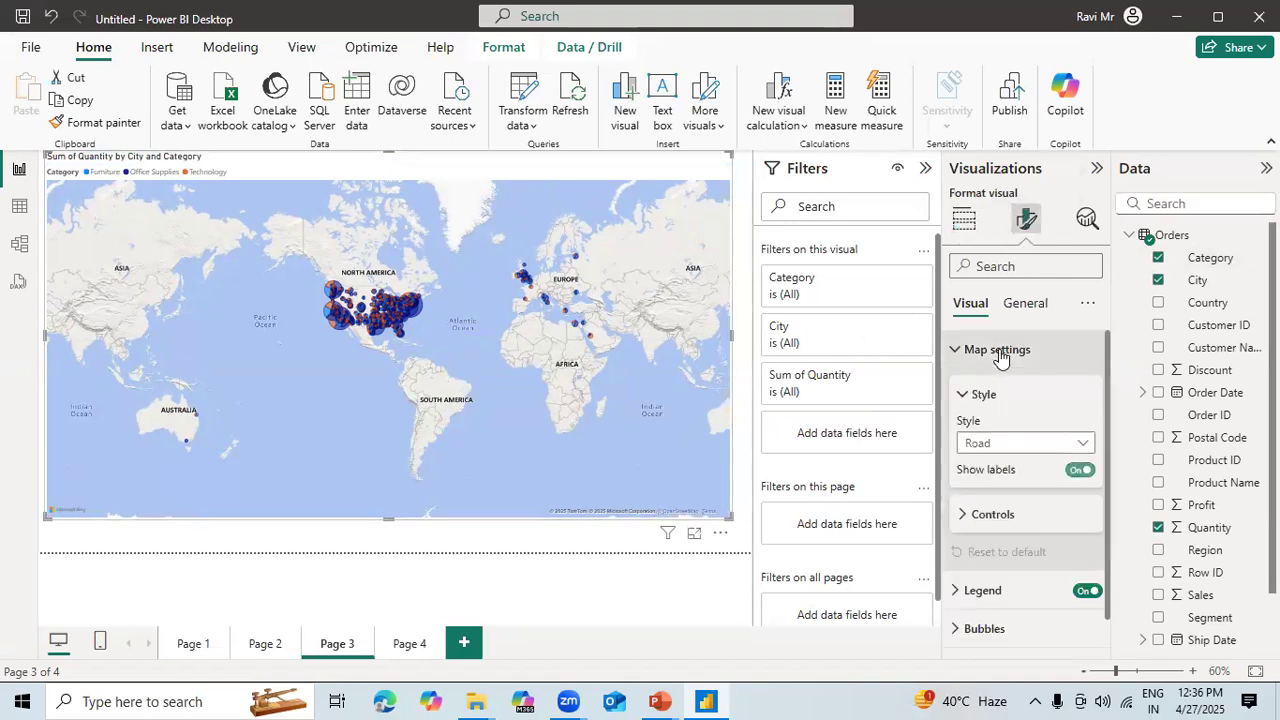
click(1018, 452)
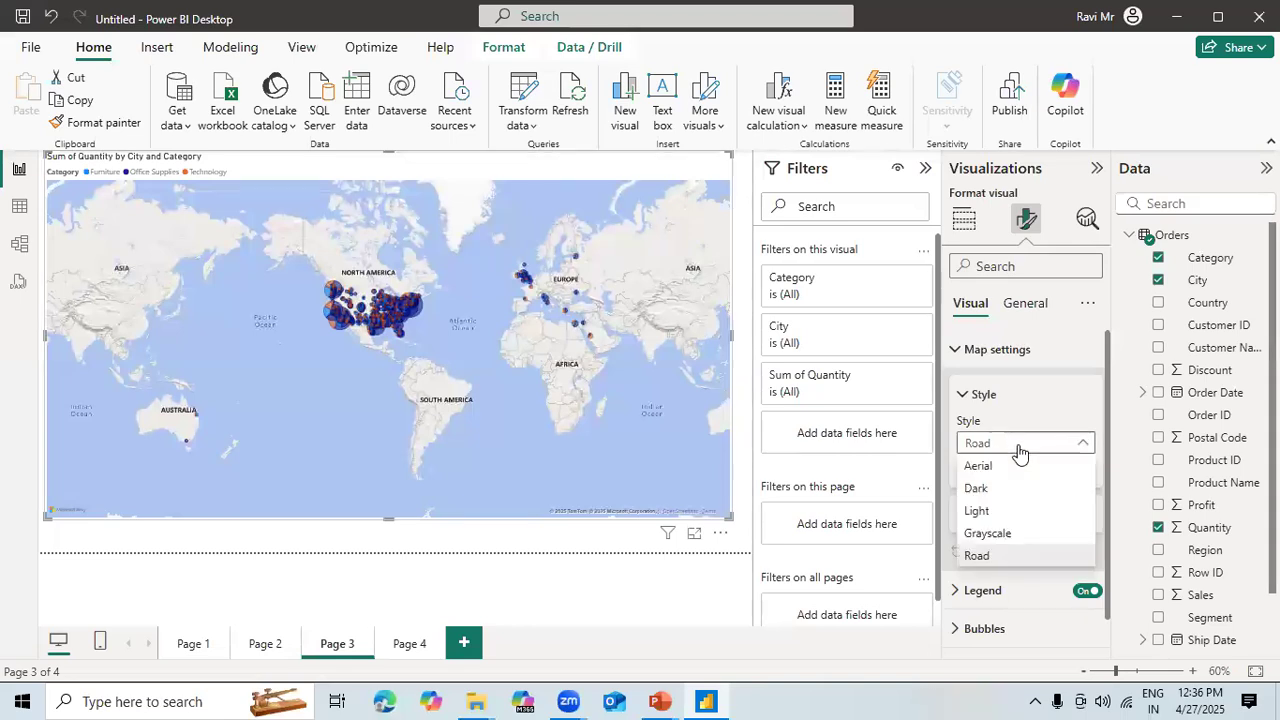
click(977, 490)
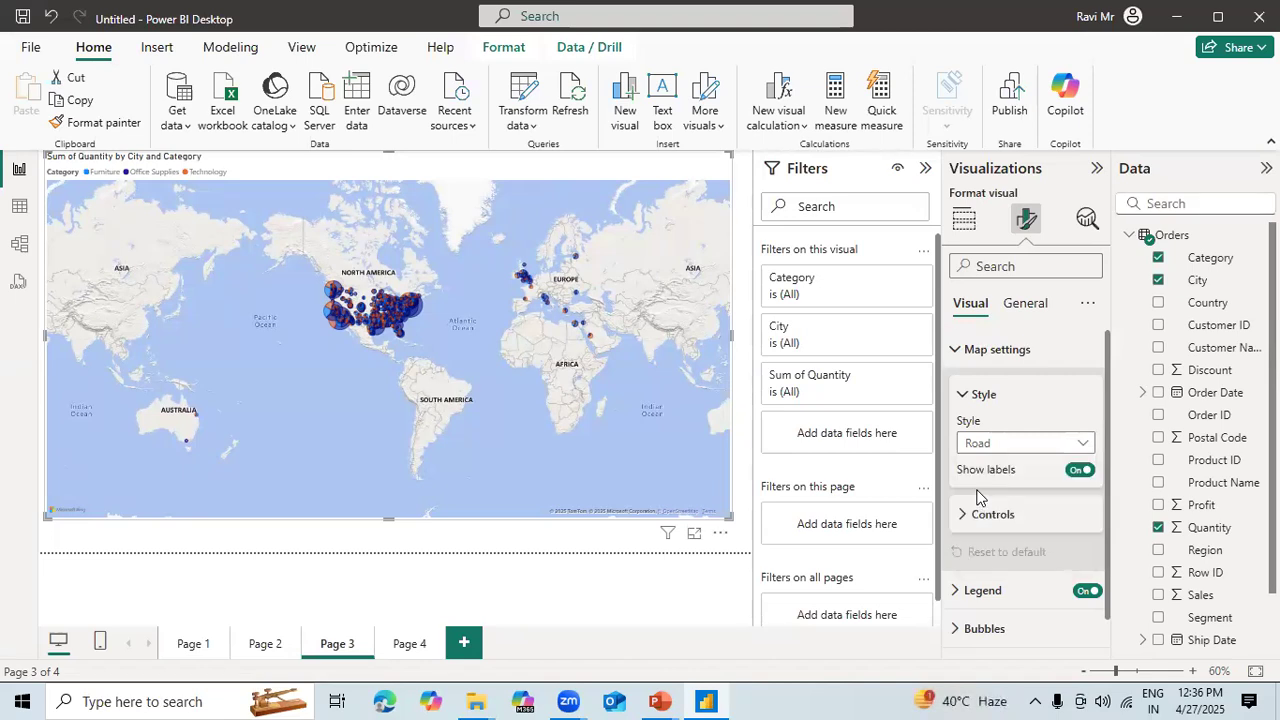
click(1030, 448)
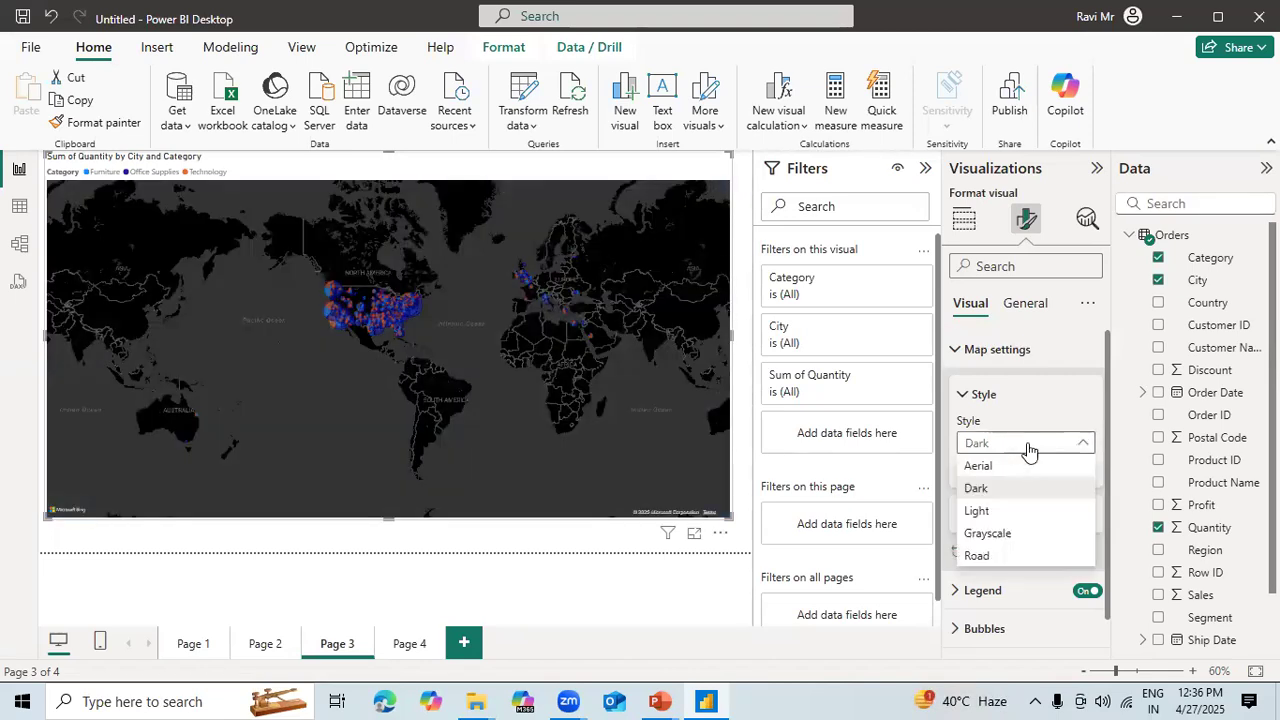
click(994, 515)
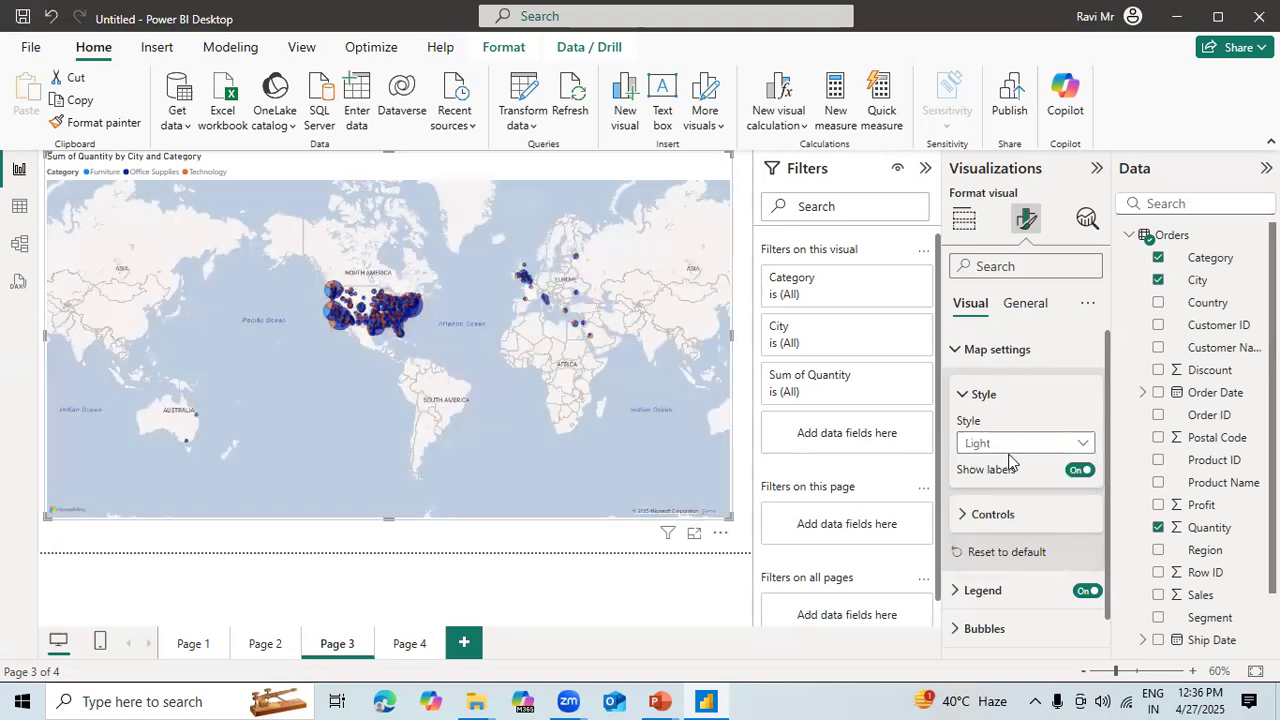
click(1010, 447)
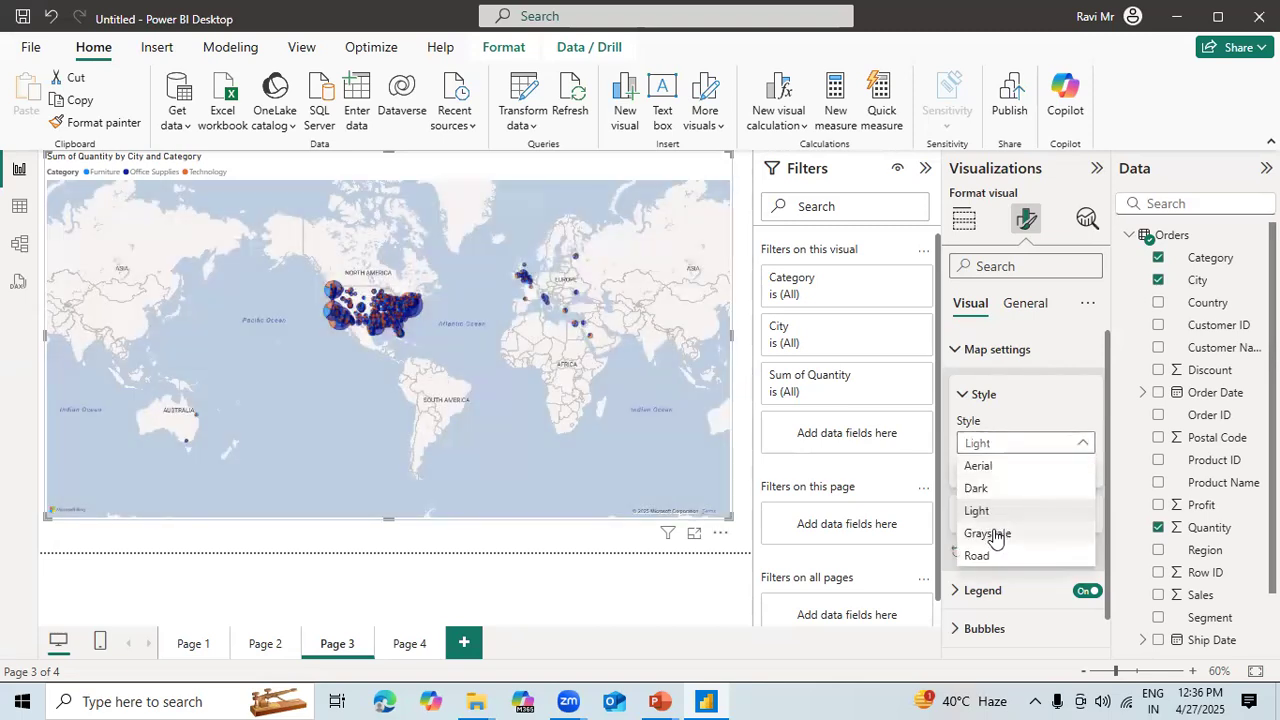
click(978, 556)
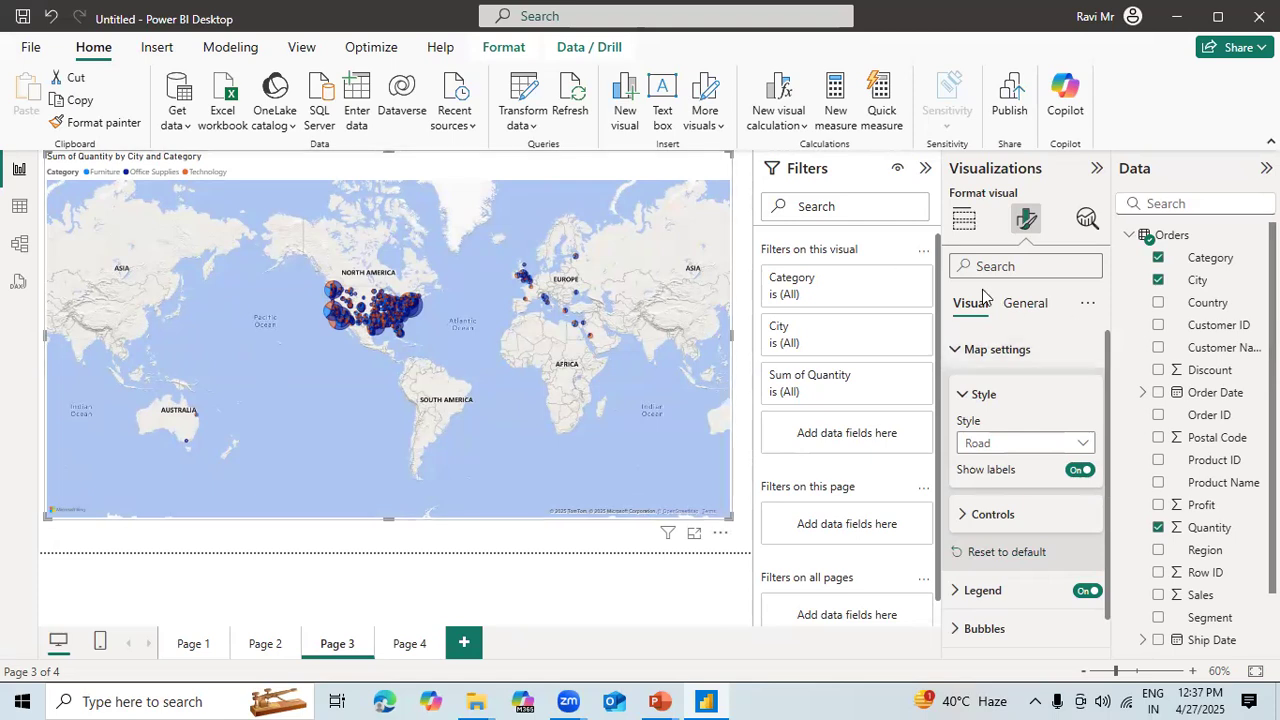
Replace City with State as the map's location and inspect the data of New York's bubble
click(963, 220)
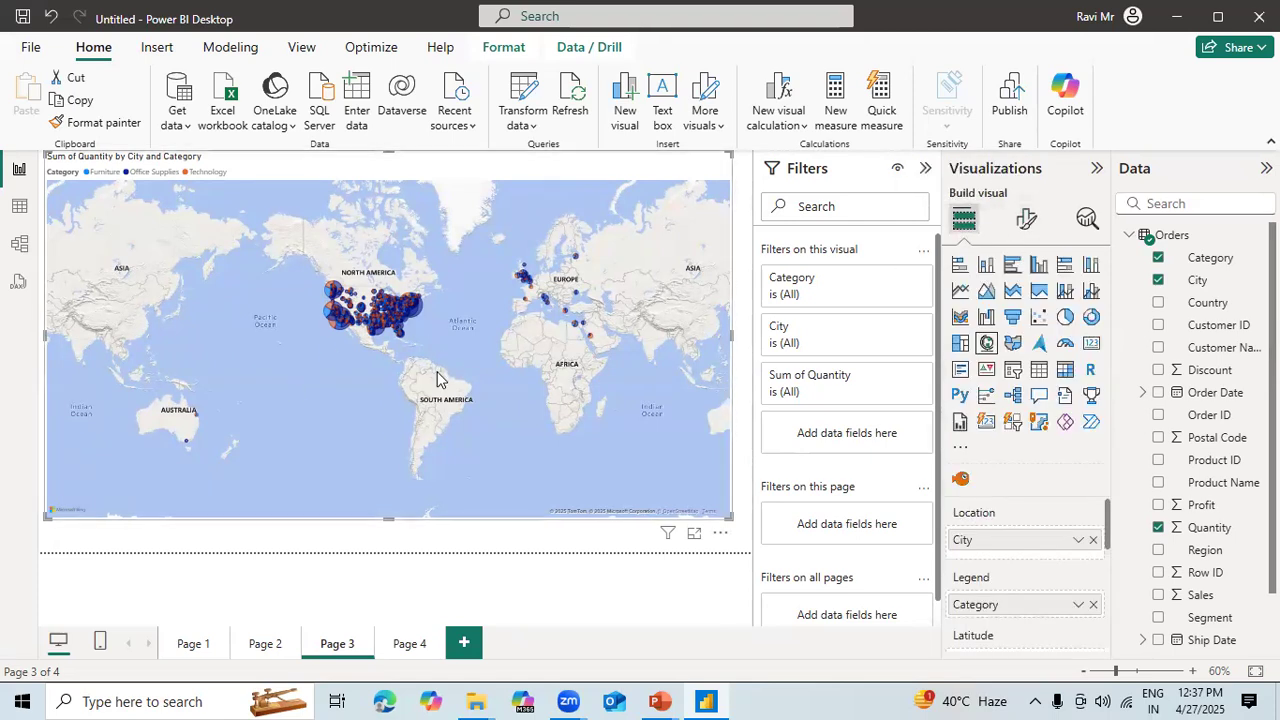
click(1093, 540)
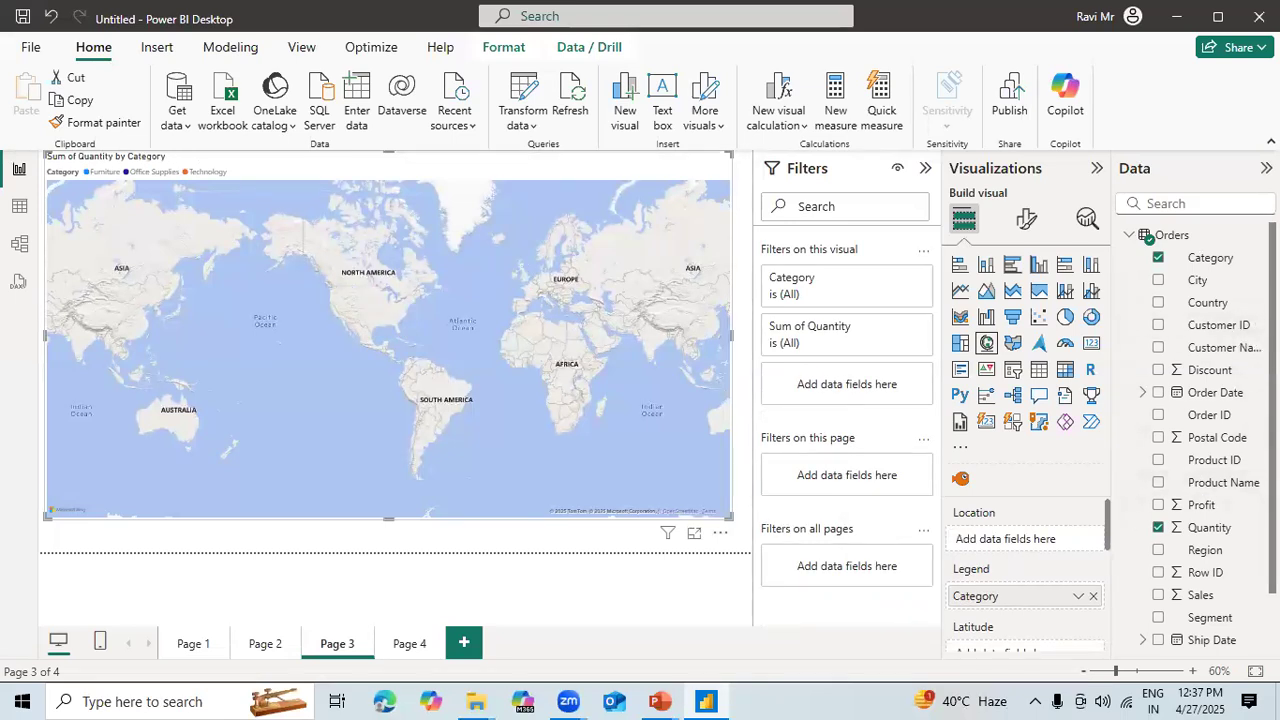
scroll(1200, 440, down, 3)
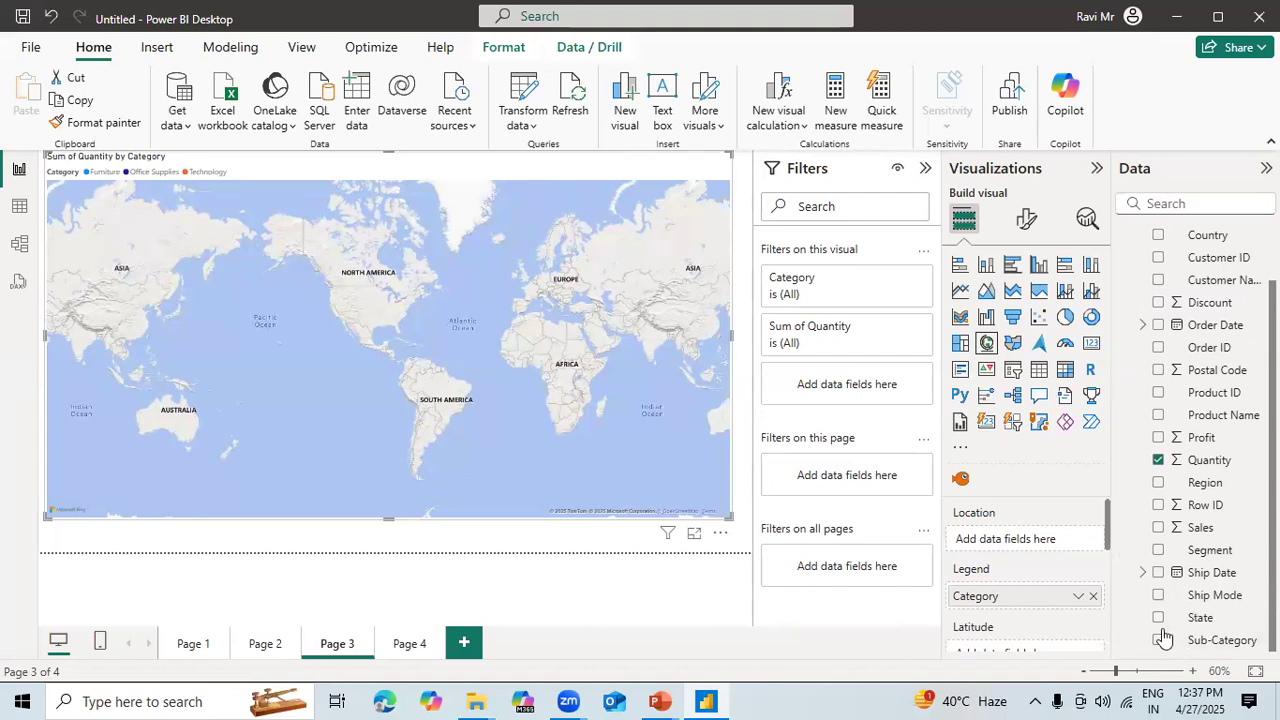
click(1158, 618)
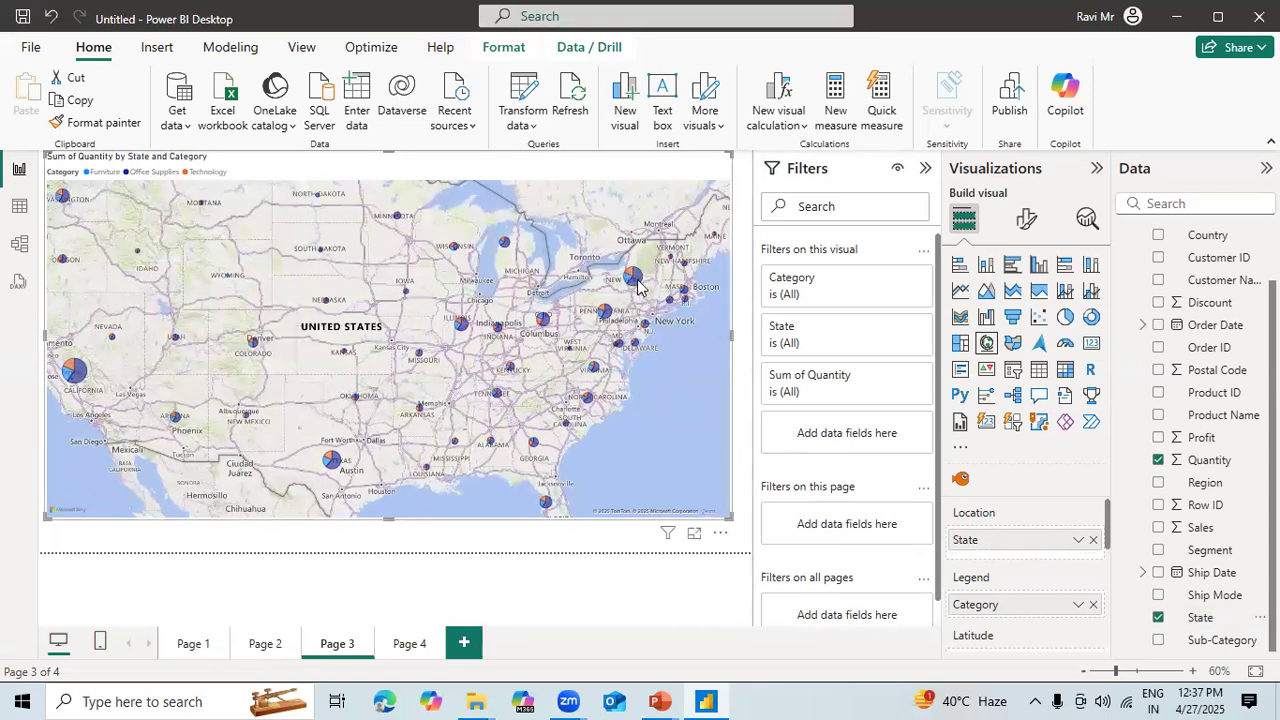
mouse_move(637, 287)
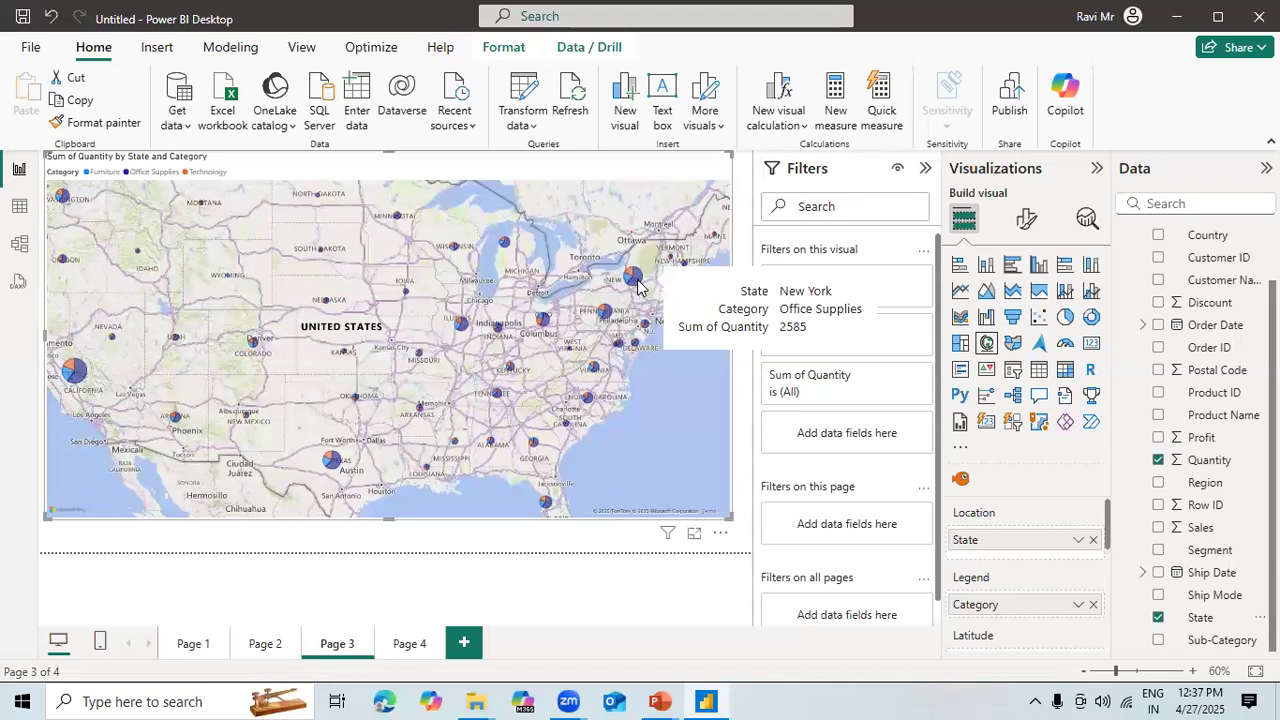
Review the visuals on the other report pages and return to the map on Page 3
click(262, 645)
click(330, 646)
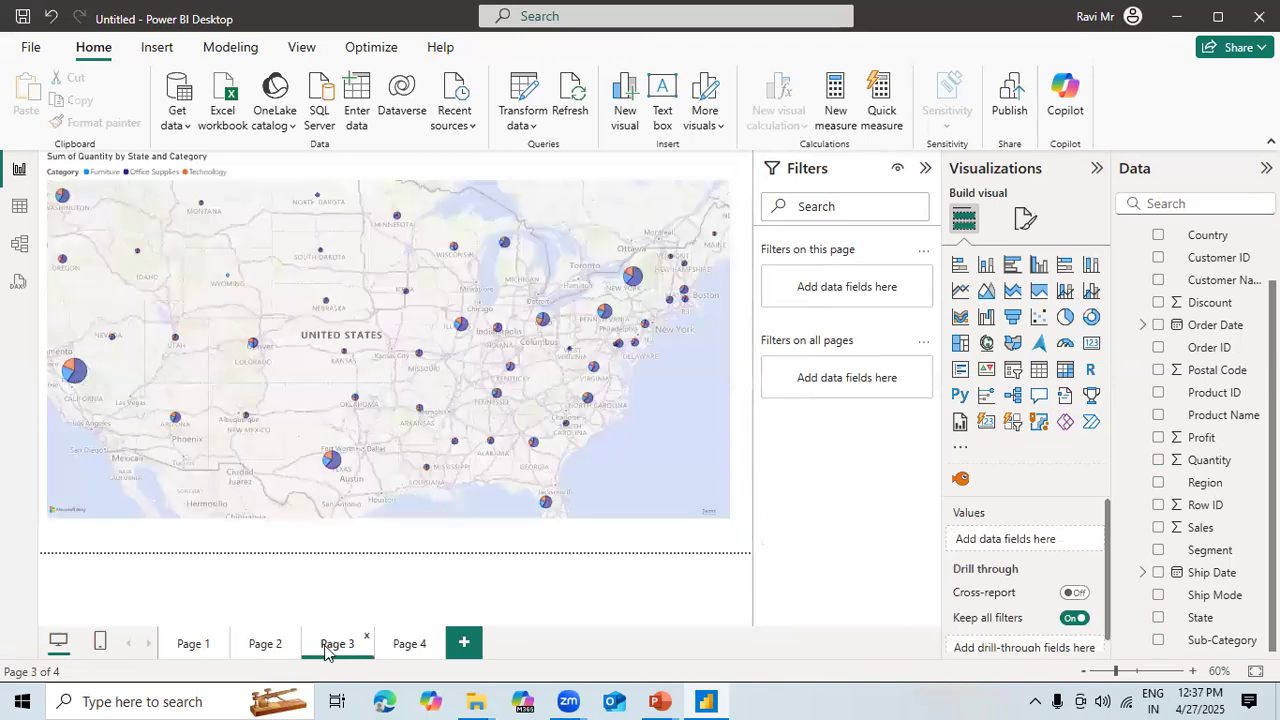
click(386, 648)
click(343, 649)
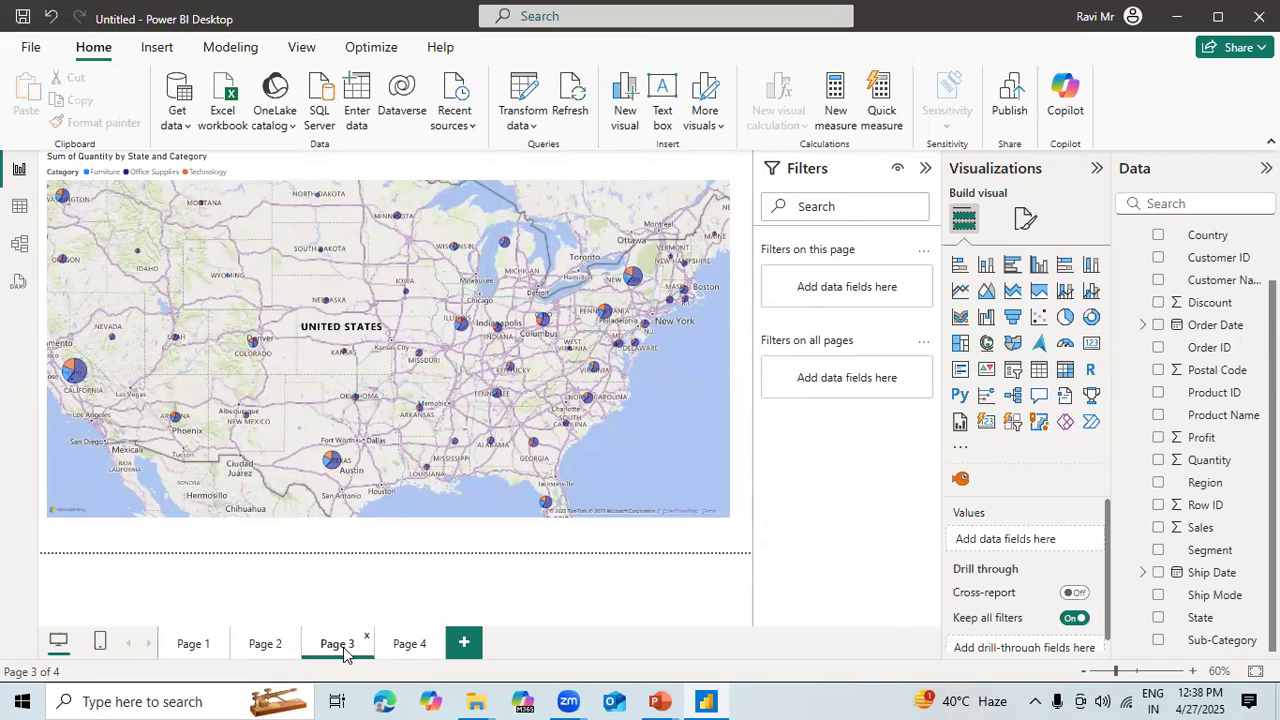
click(272, 645)
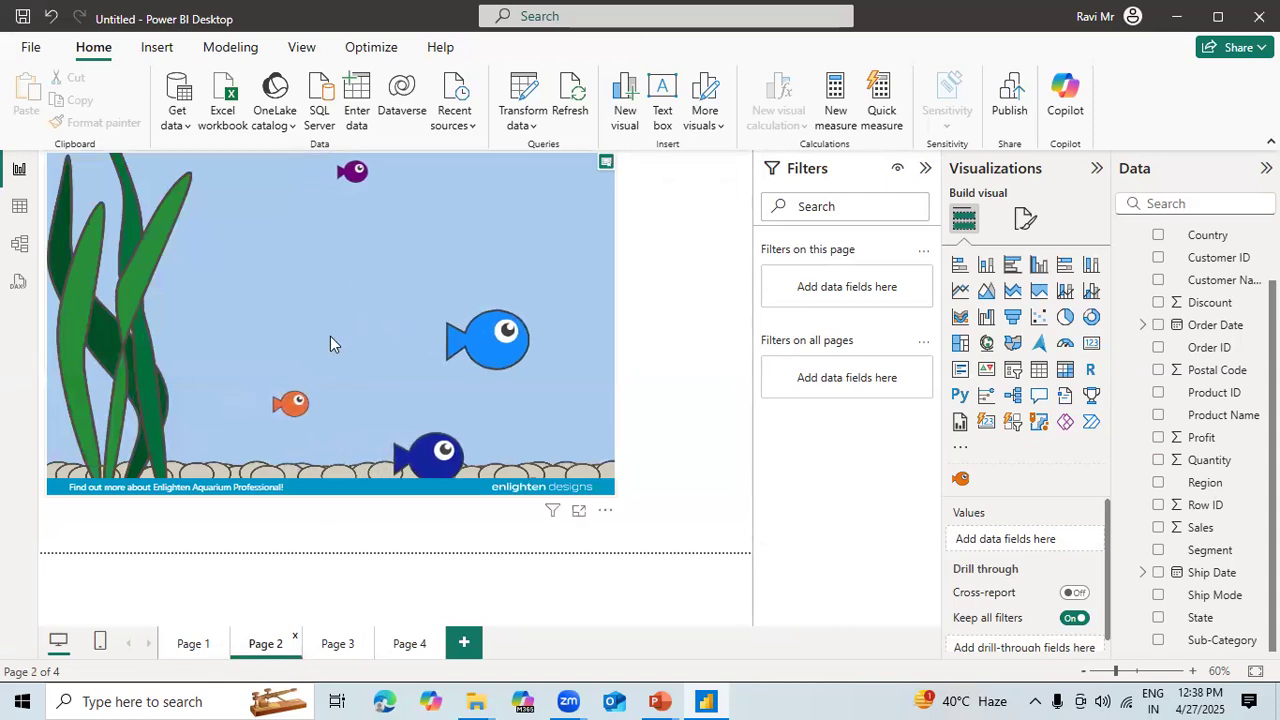
click(195, 645)
click(335, 645)
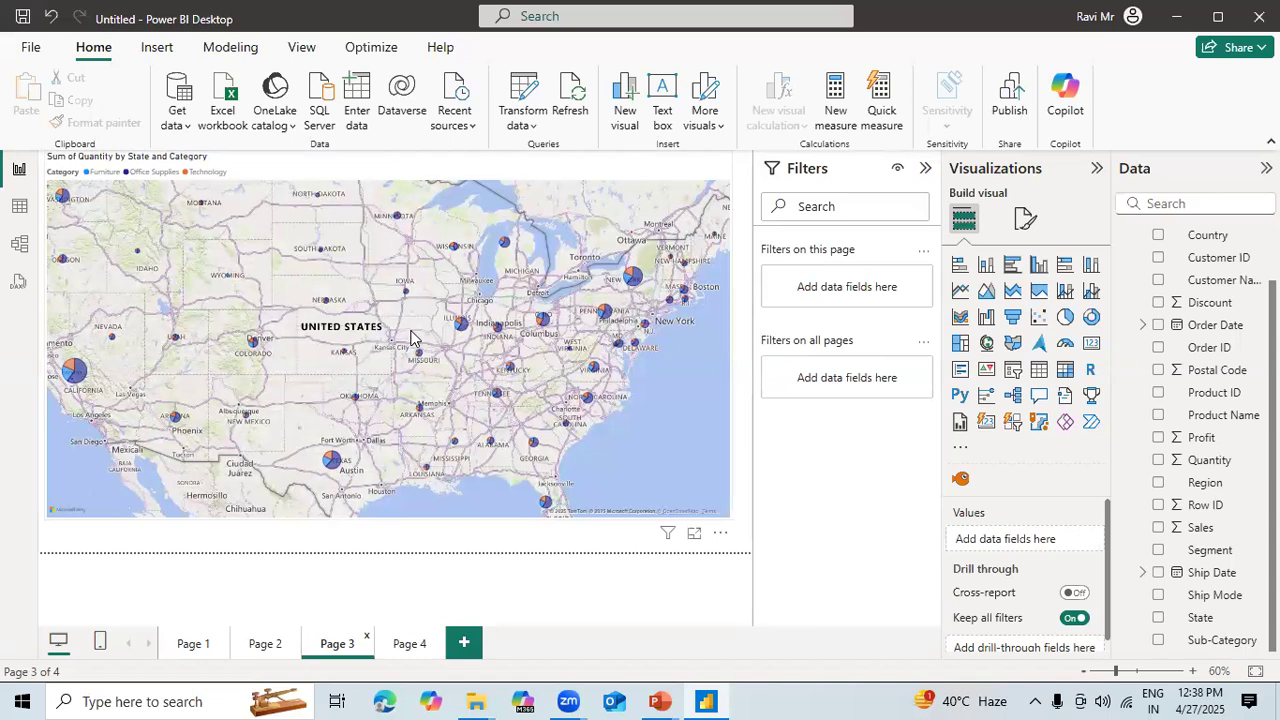
Enable Map and Filled Map visuals and ArcGIS for Power BI in the global security options
click(30, 52)
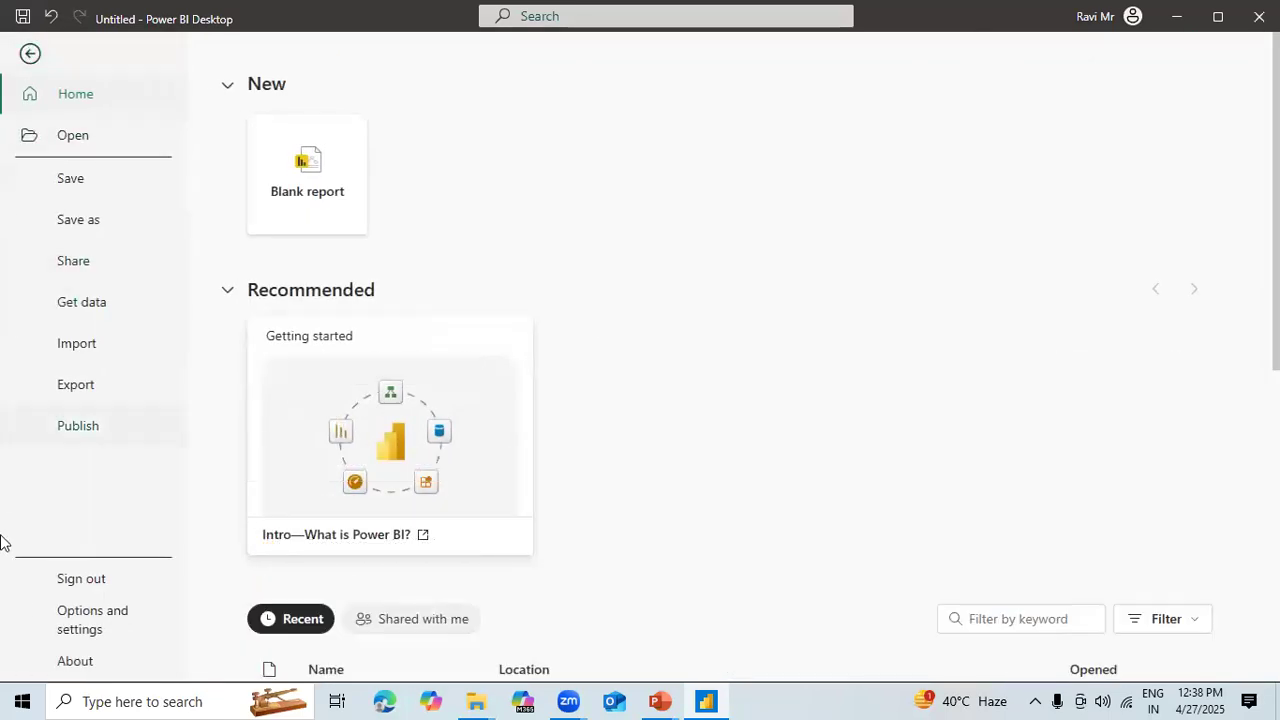
click(87, 628)
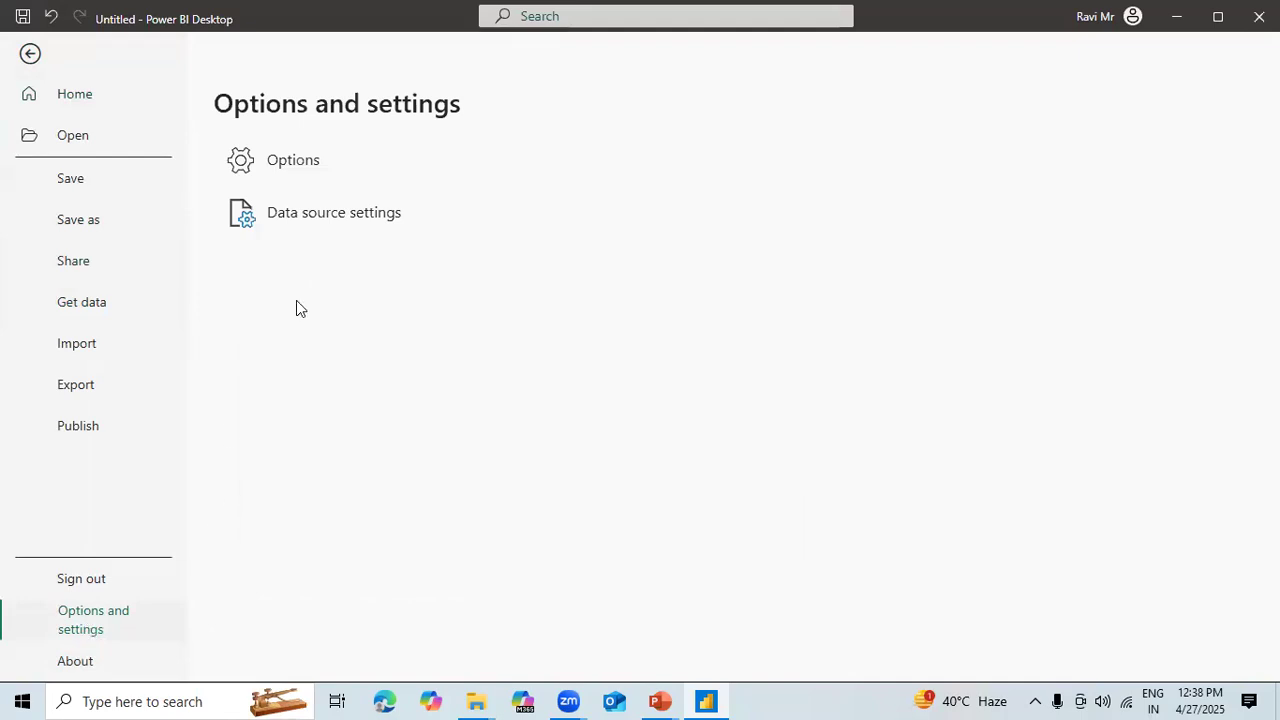
click(284, 162)
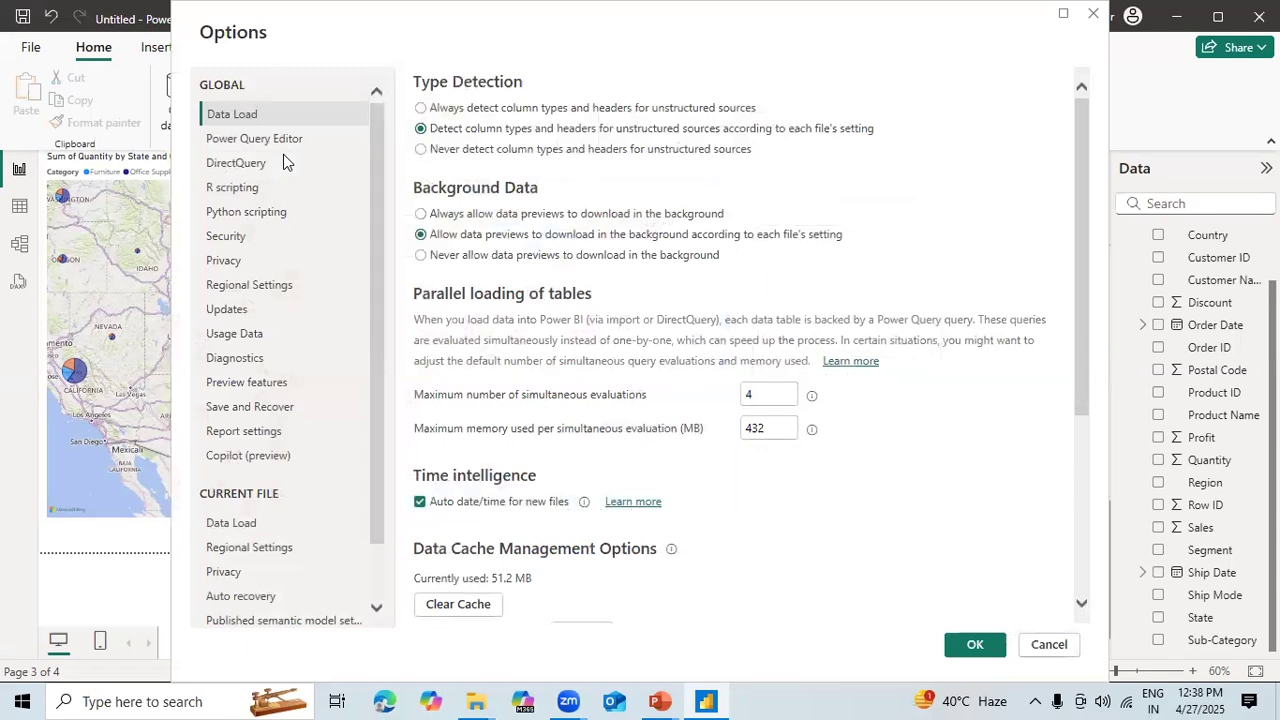
click(251, 234)
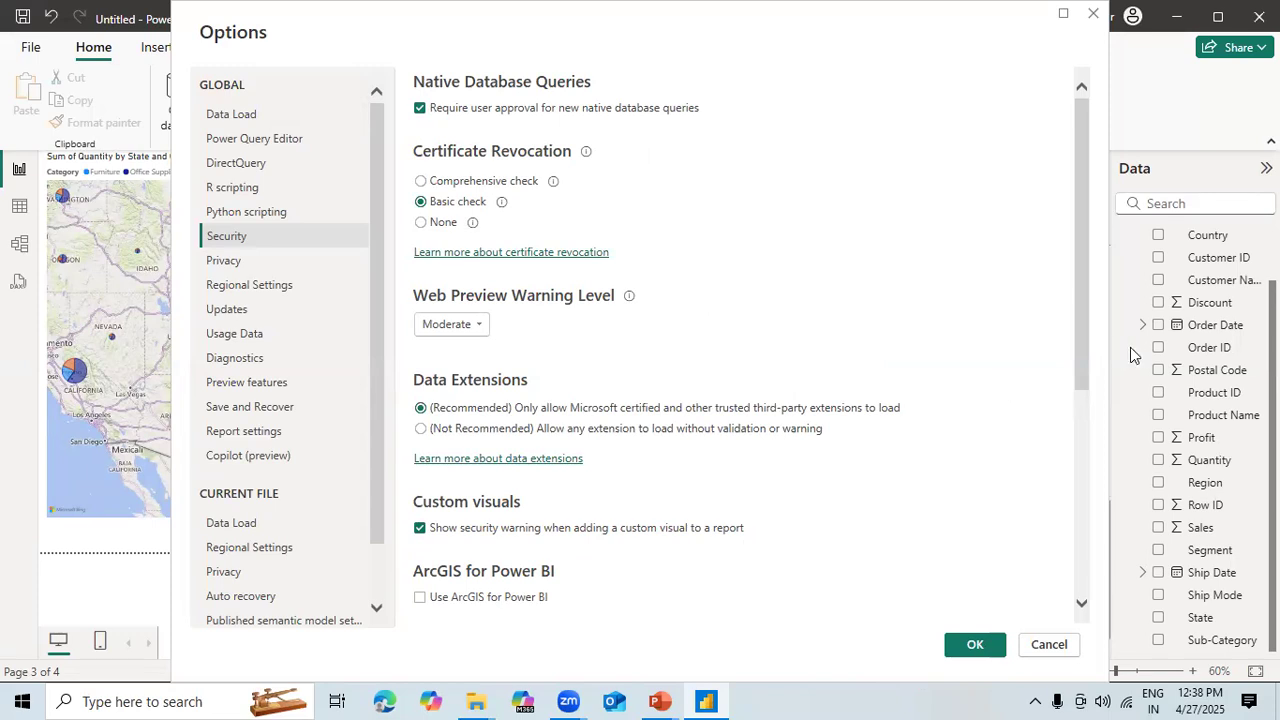
drag(1076, 310, 1095, 587)
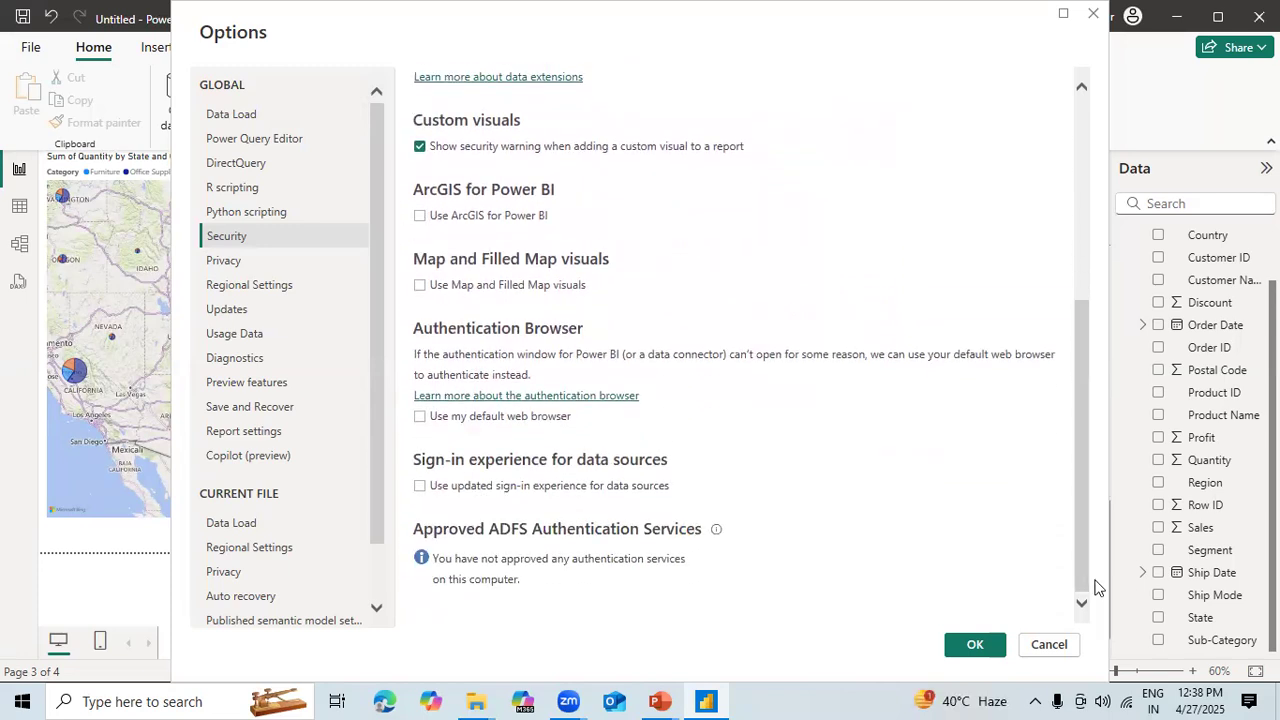
click(420, 286)
click(420, 217)
click(970, 645)
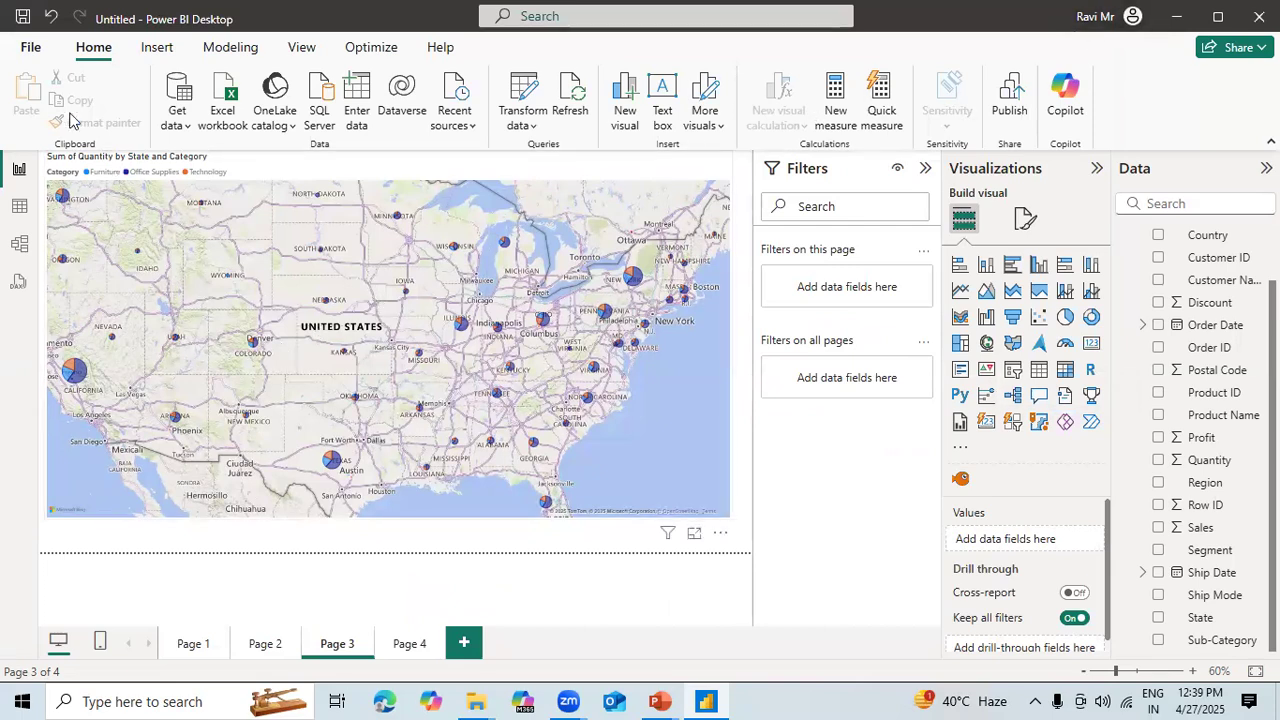
Review the ArcGIS and the Map and Filled Map visuals settings in the global security options
click(29, 50)
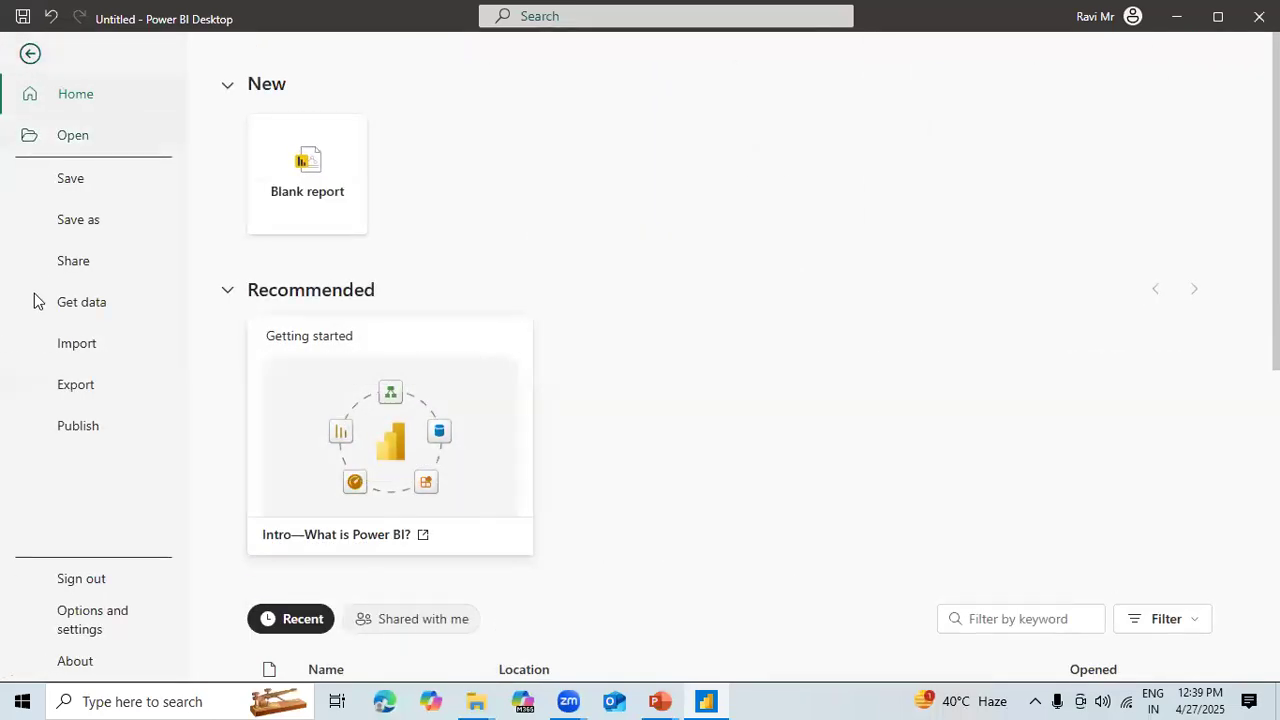
click(85, 622)
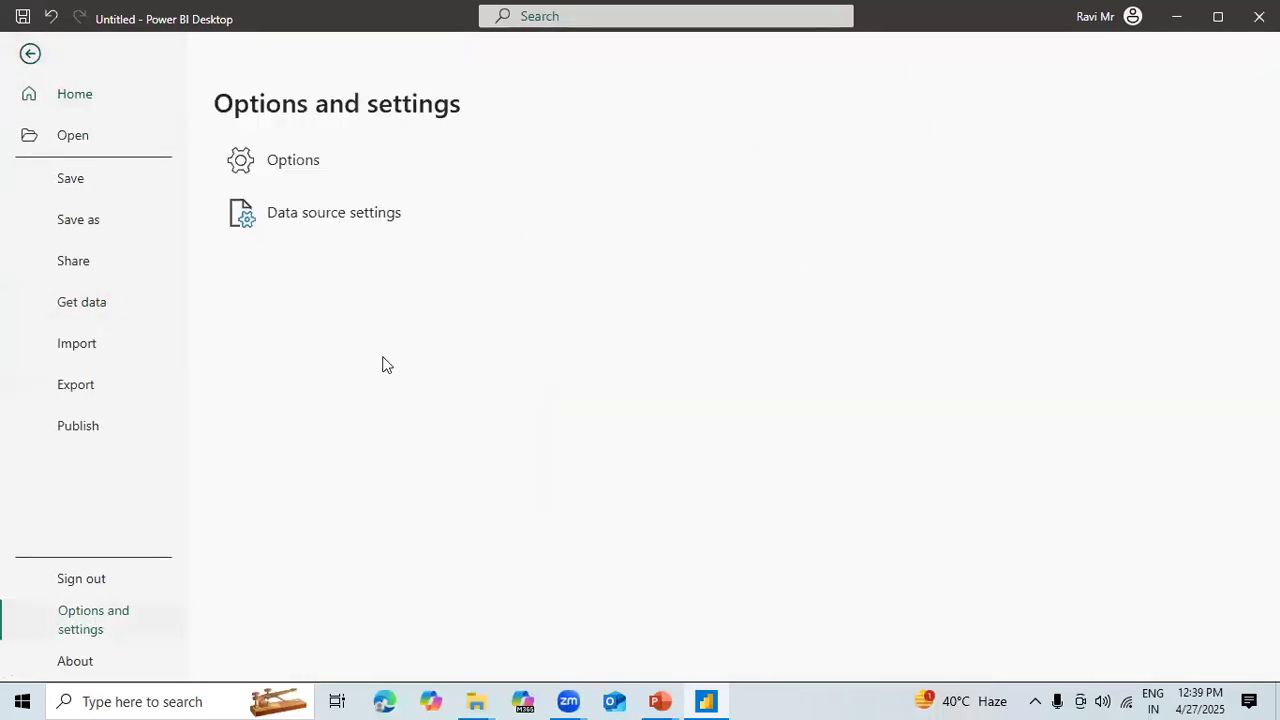
click(287, 160)
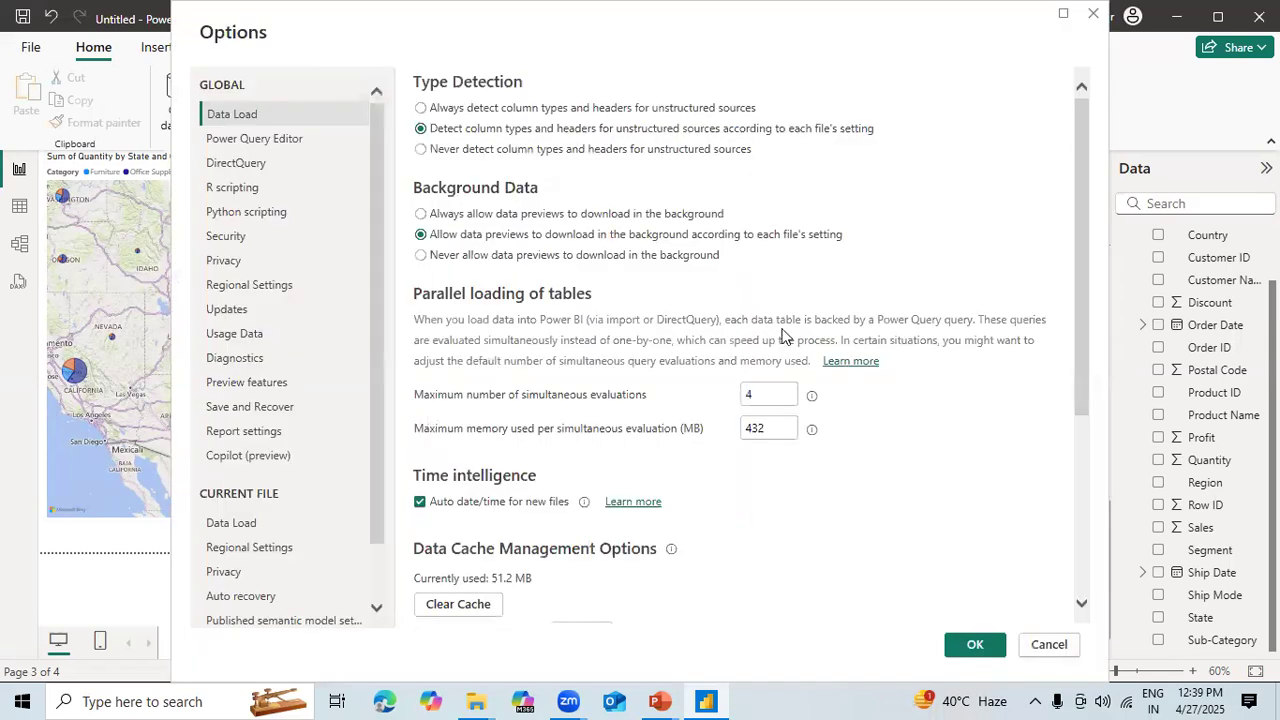
click(228, 238)
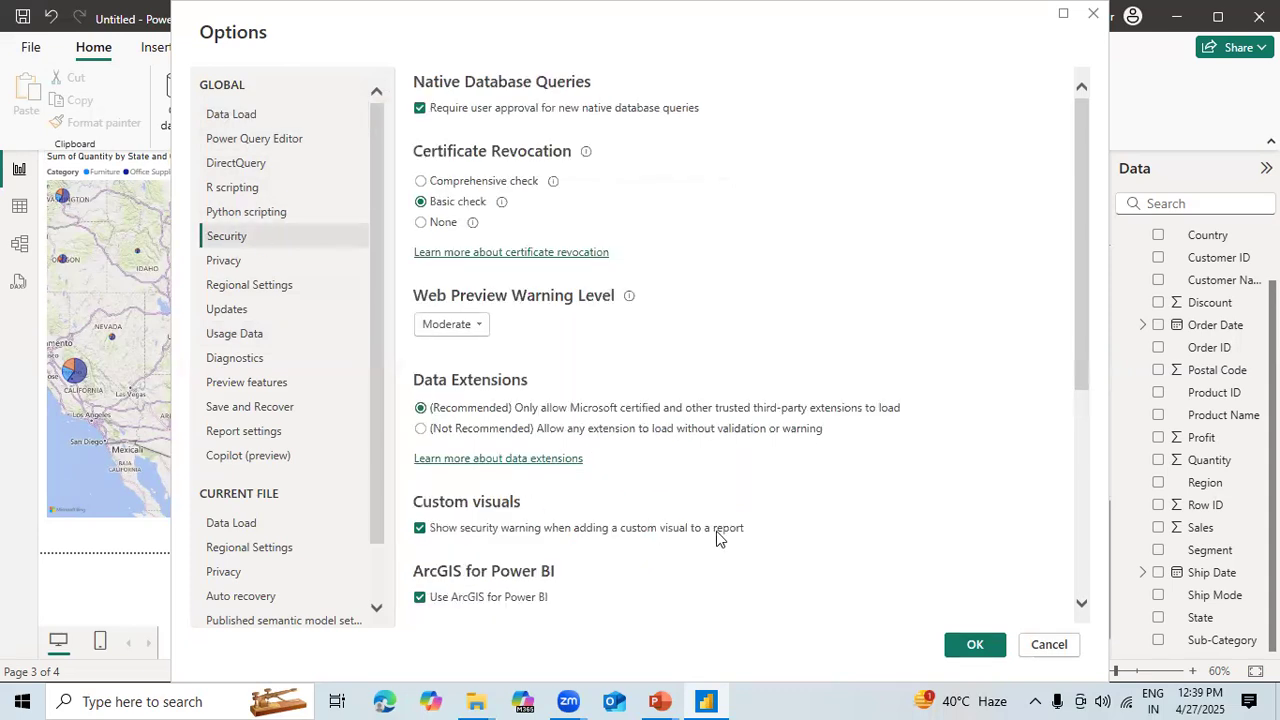
click(1078, 467)
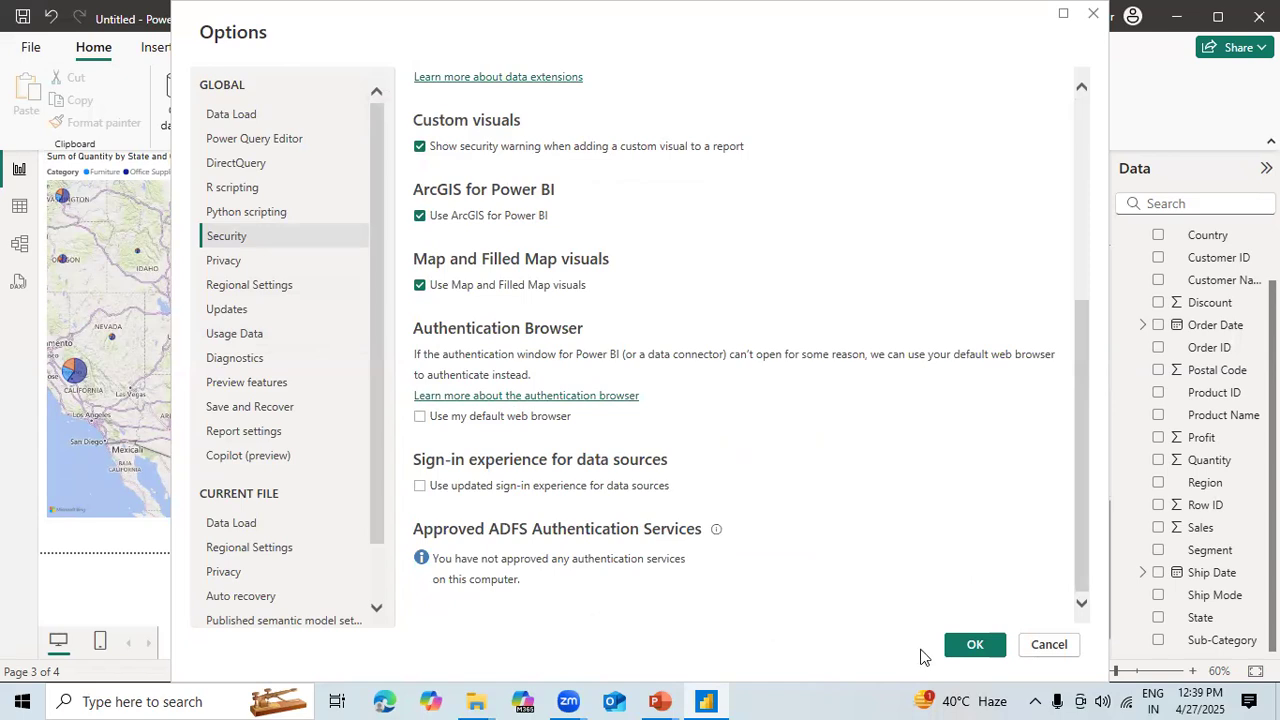
click(975, 645)
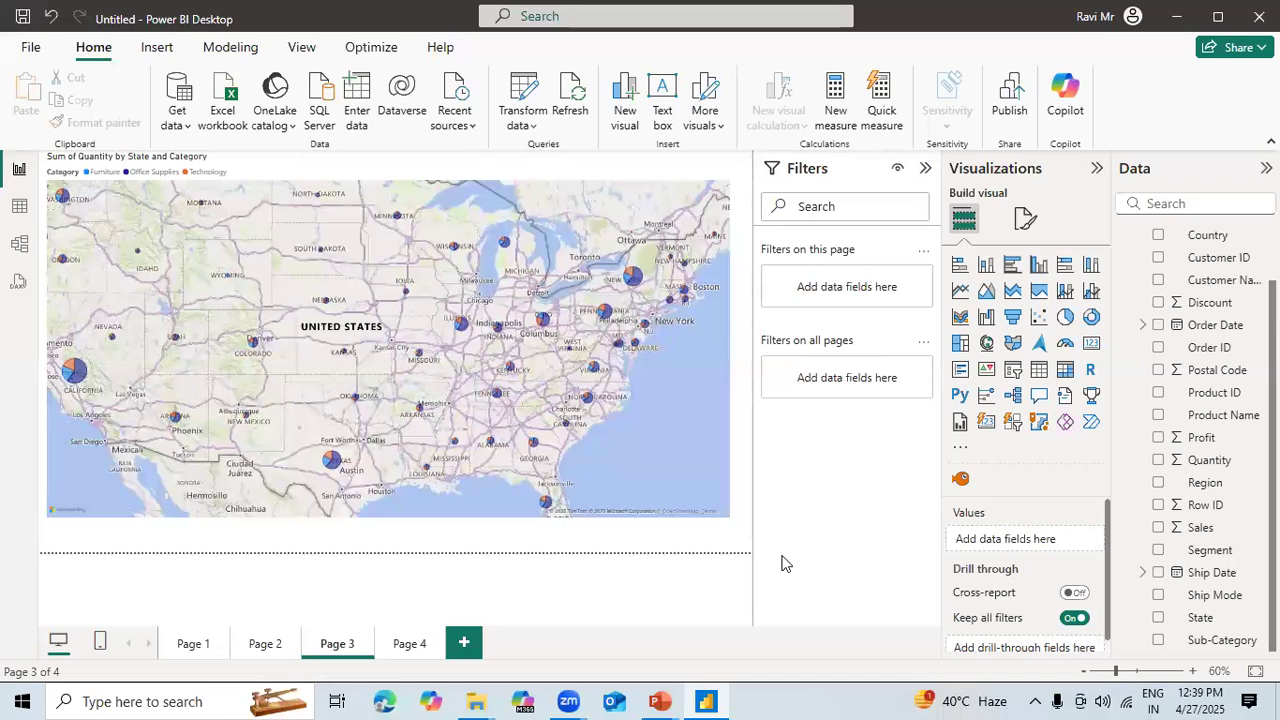
Return to Page 1 and start publishing the report, saving it as Day1_0427 in the Data_Sources folder
click(263, 648)
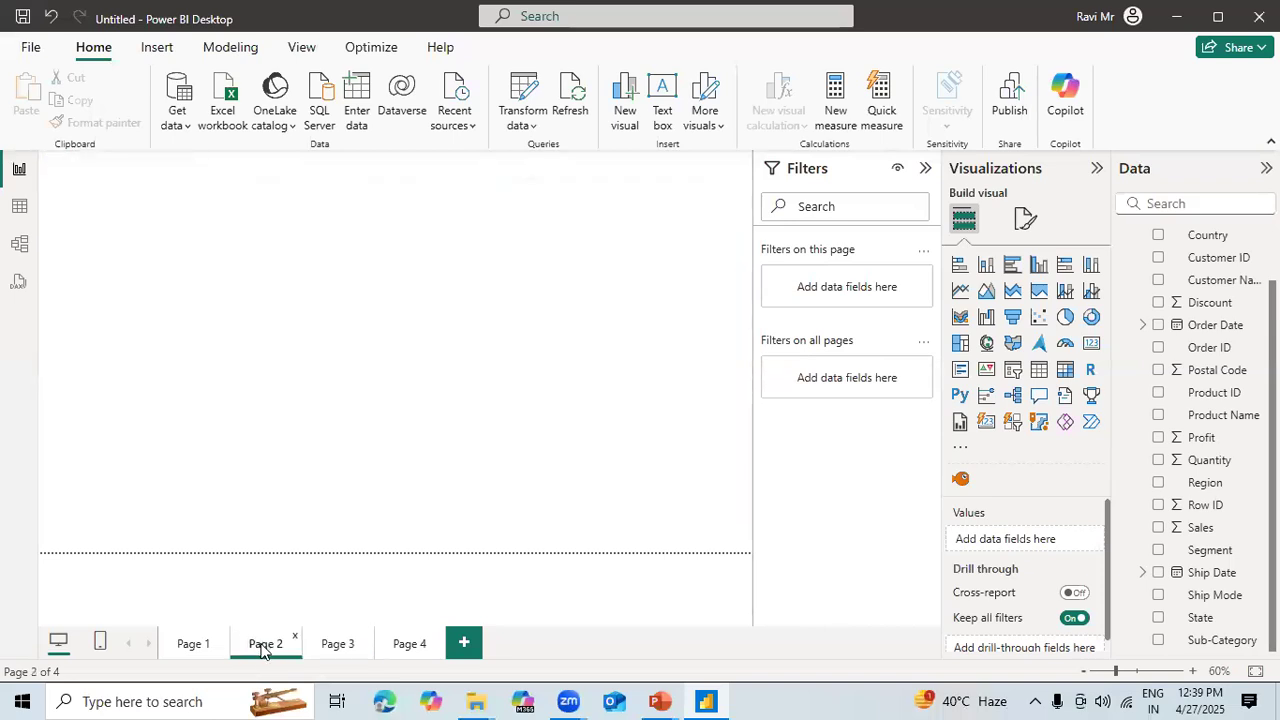
click(195, 648)
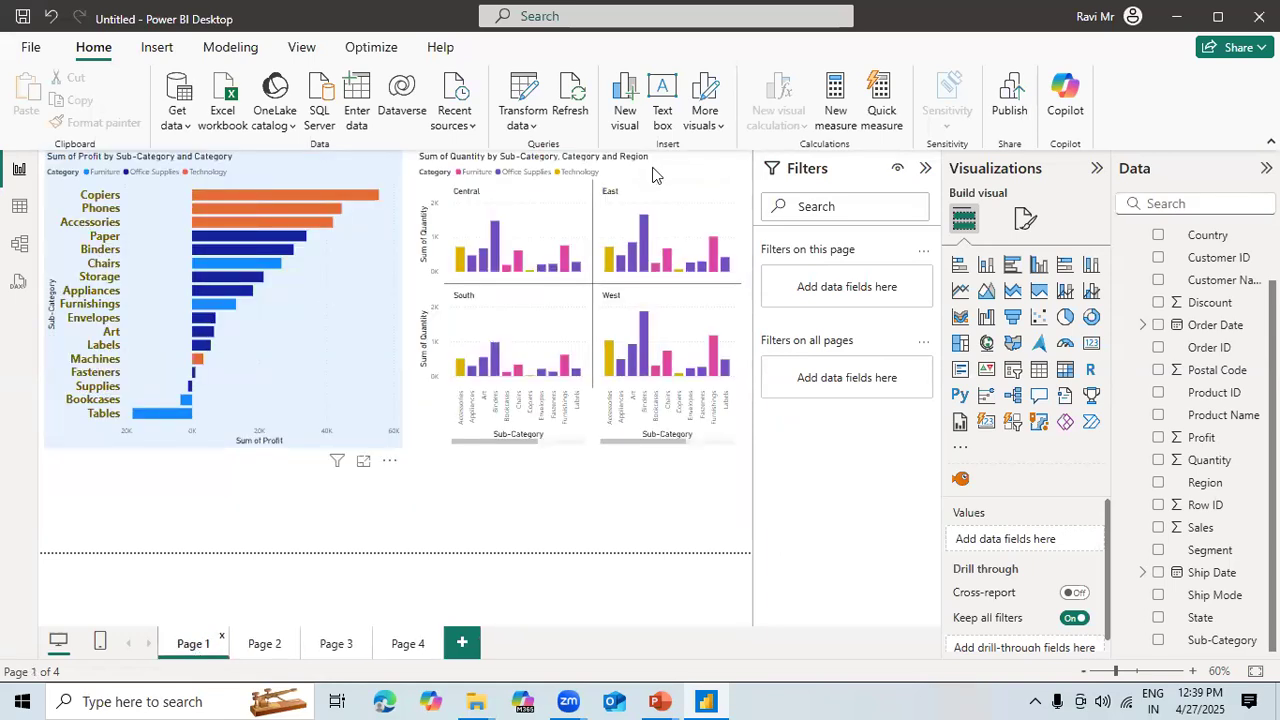
click(1010, 106)
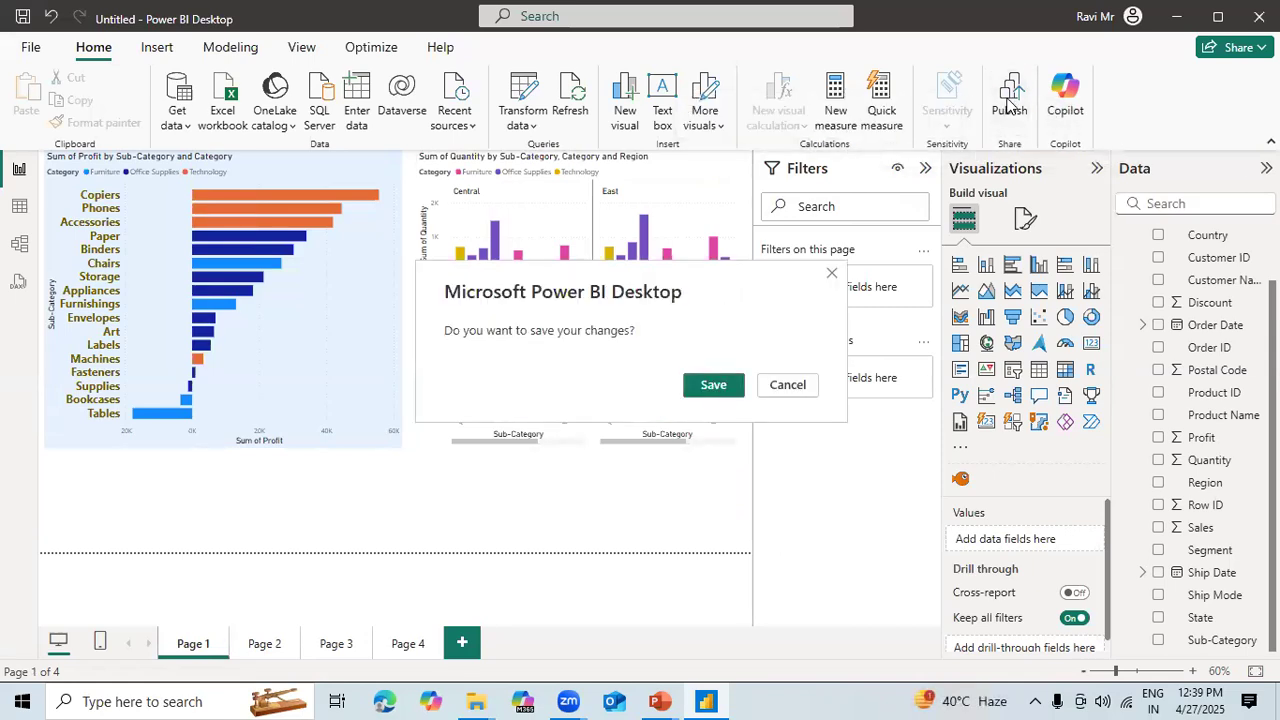
click(714, 385)
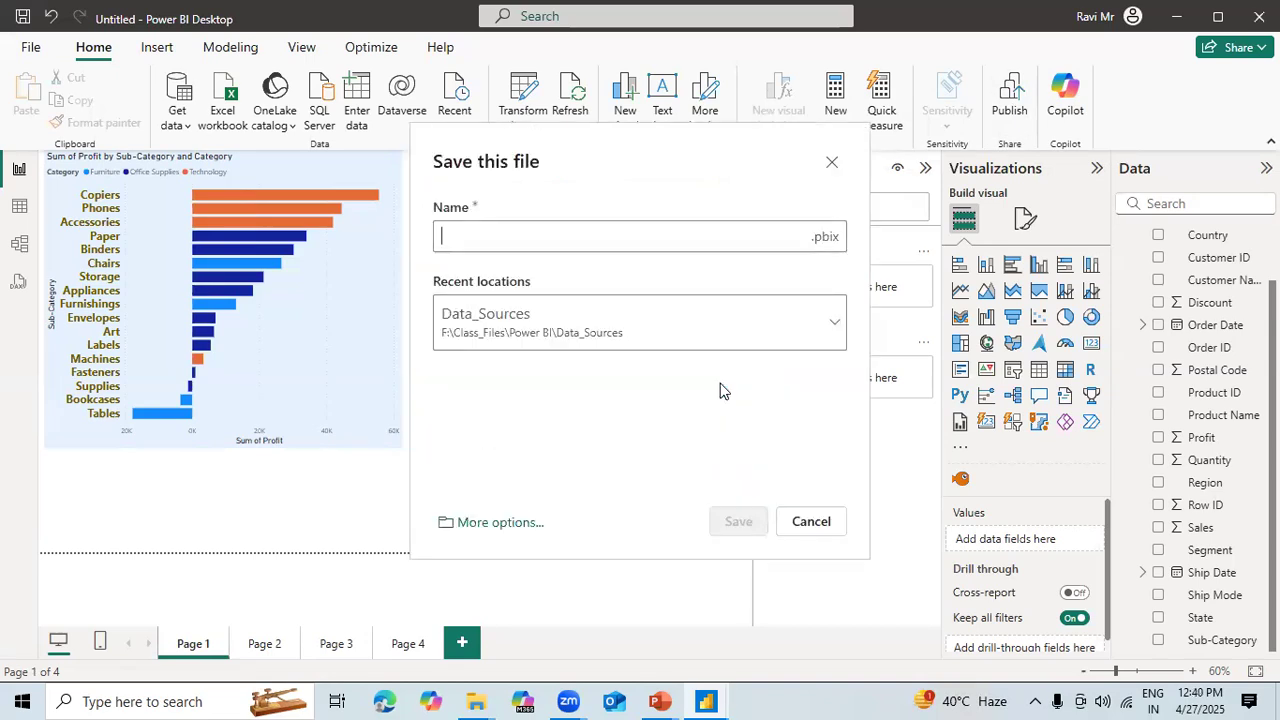
text(Day1)
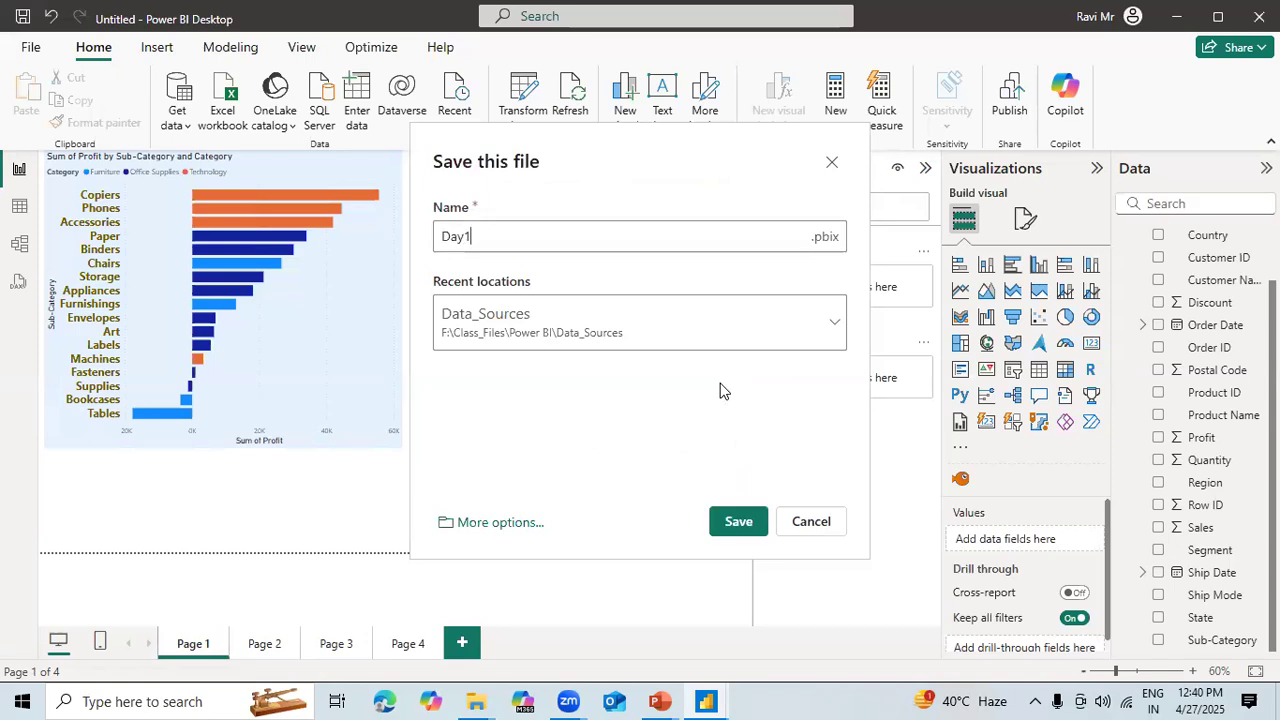
text(_0427)
click(739, 524)
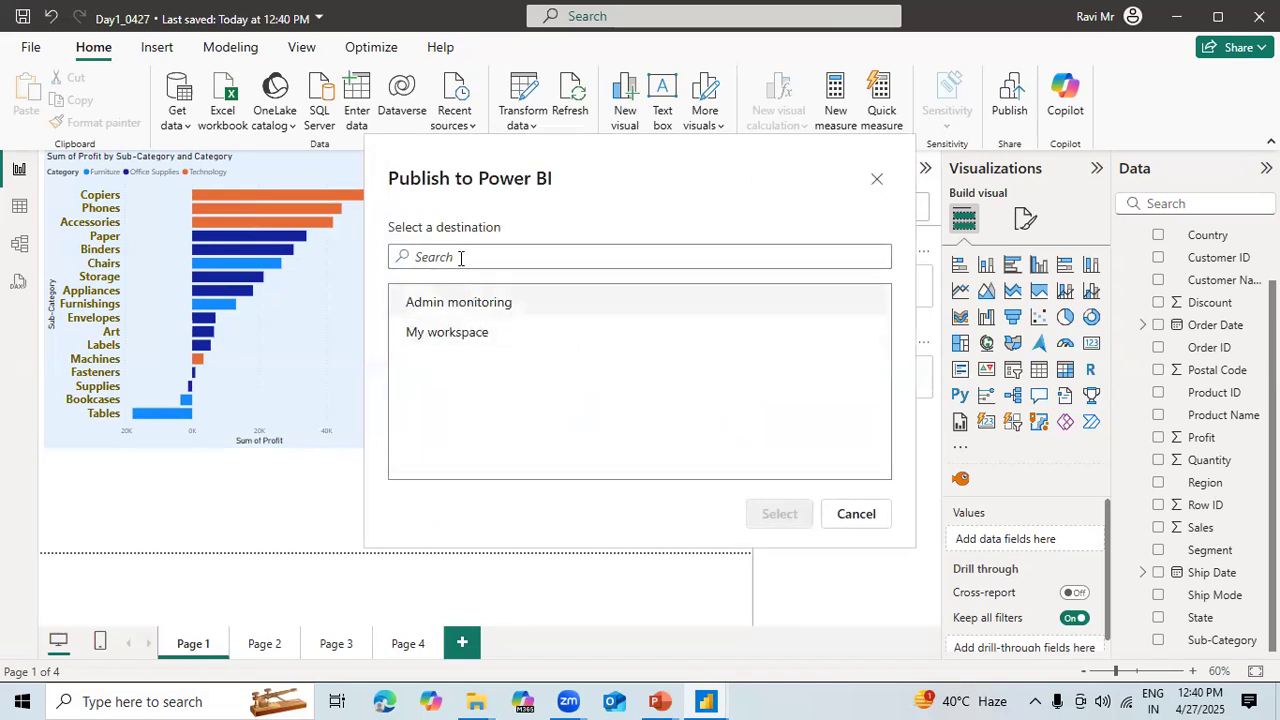
Publish the report to My workspace and open its Quick Insights in the browser
click(451, 338)
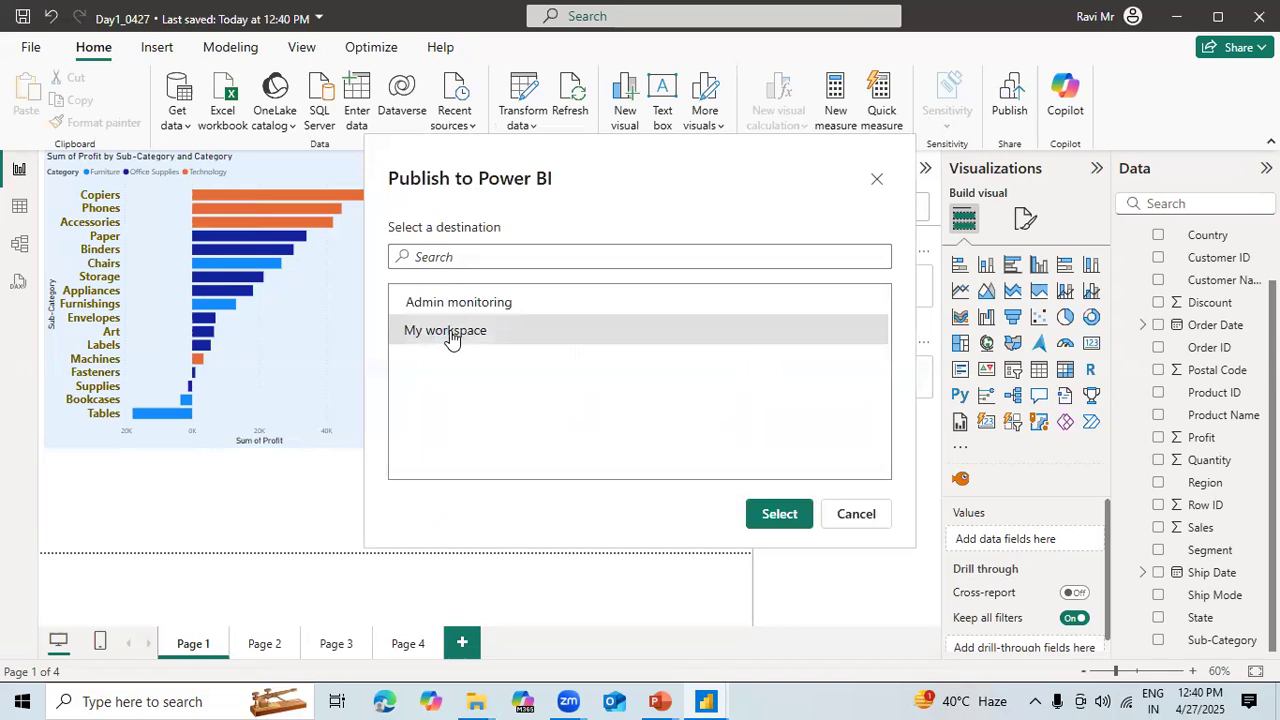
click(779, 516)
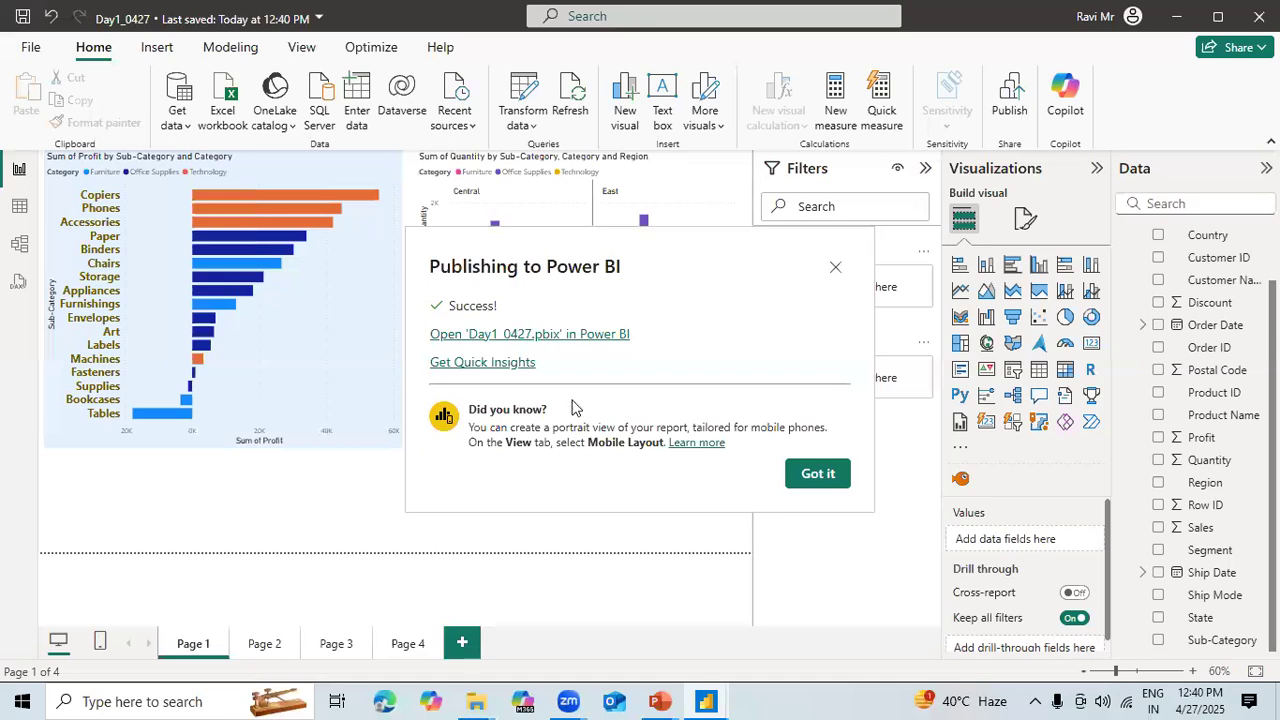
click(474, 364)
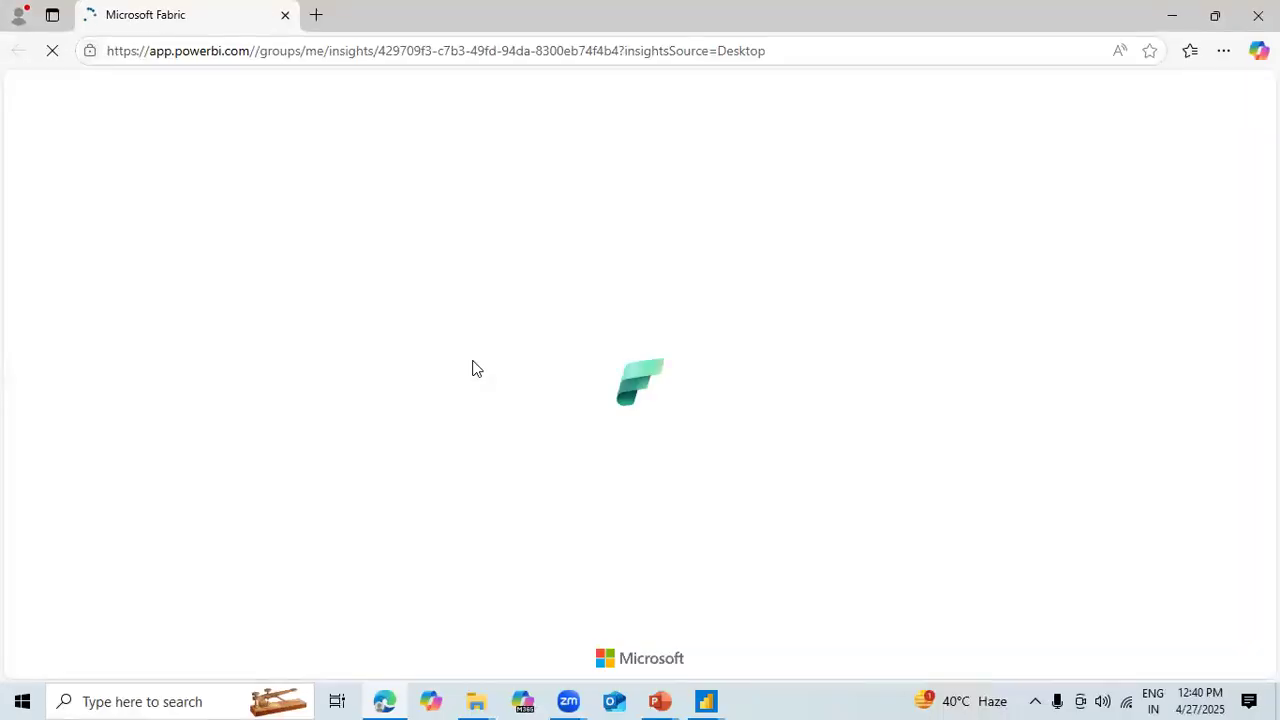
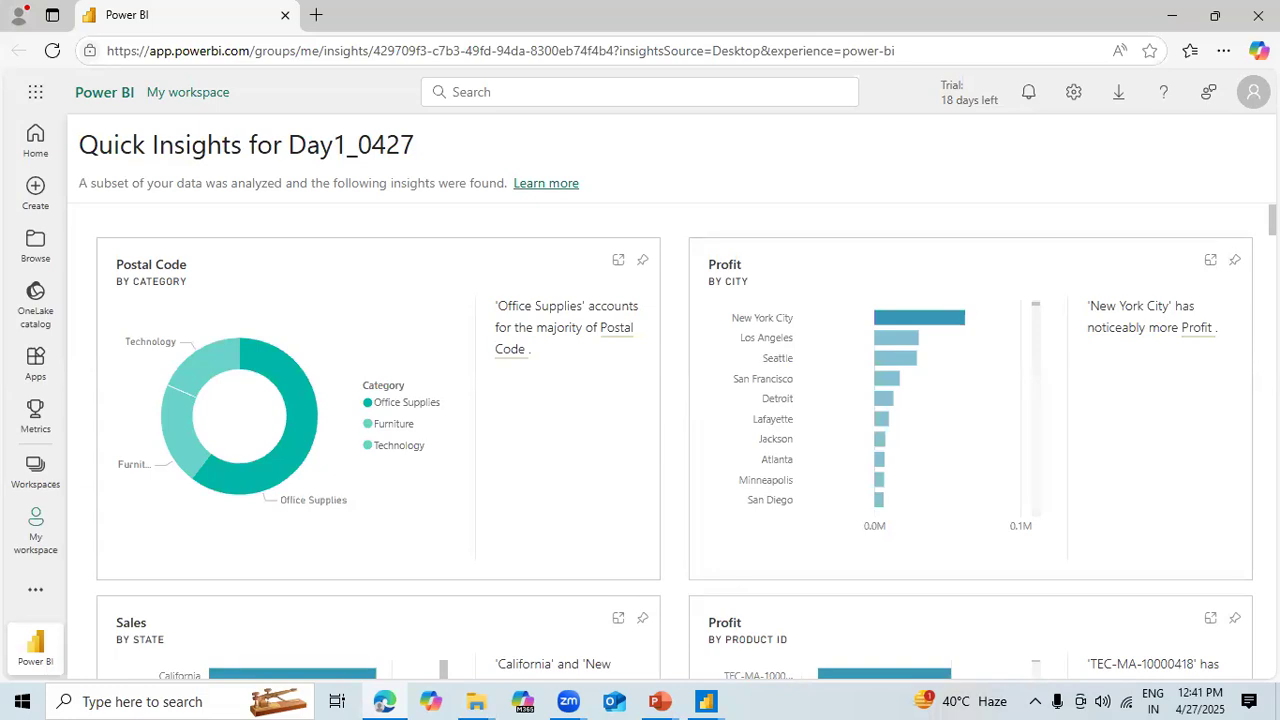
Look through the Quick Insights charts for Day1_0427 and return to the start of the page
scroll(675, 450, down, 15)
scroll(675, 440, up, 10)
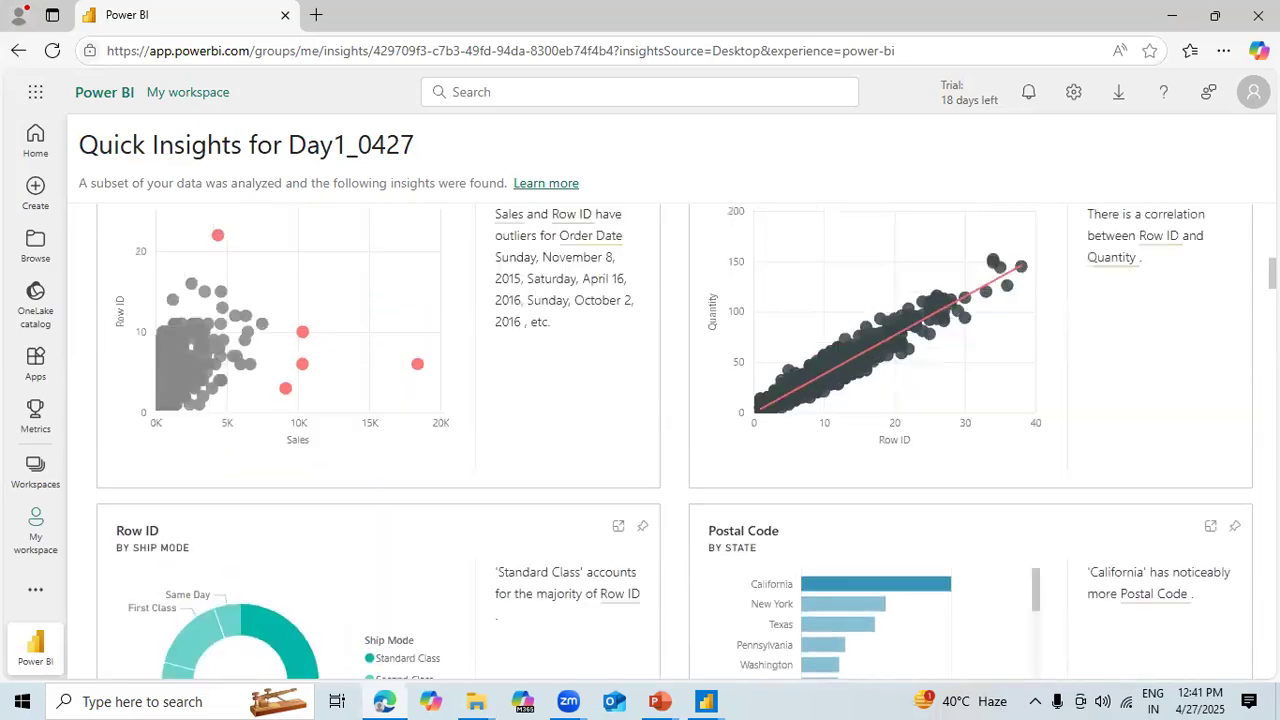
scroll(675, 440, down, 15)
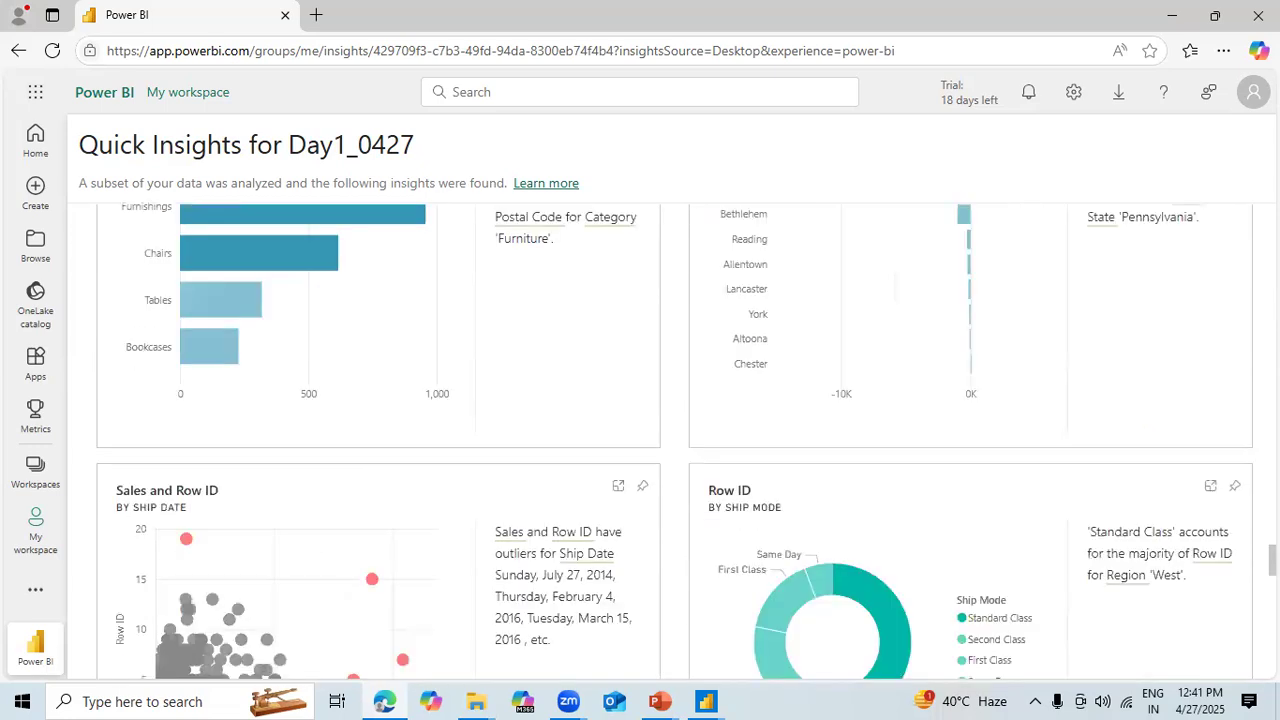
scroll(675, 440, down, 10)
click(1249, 701)
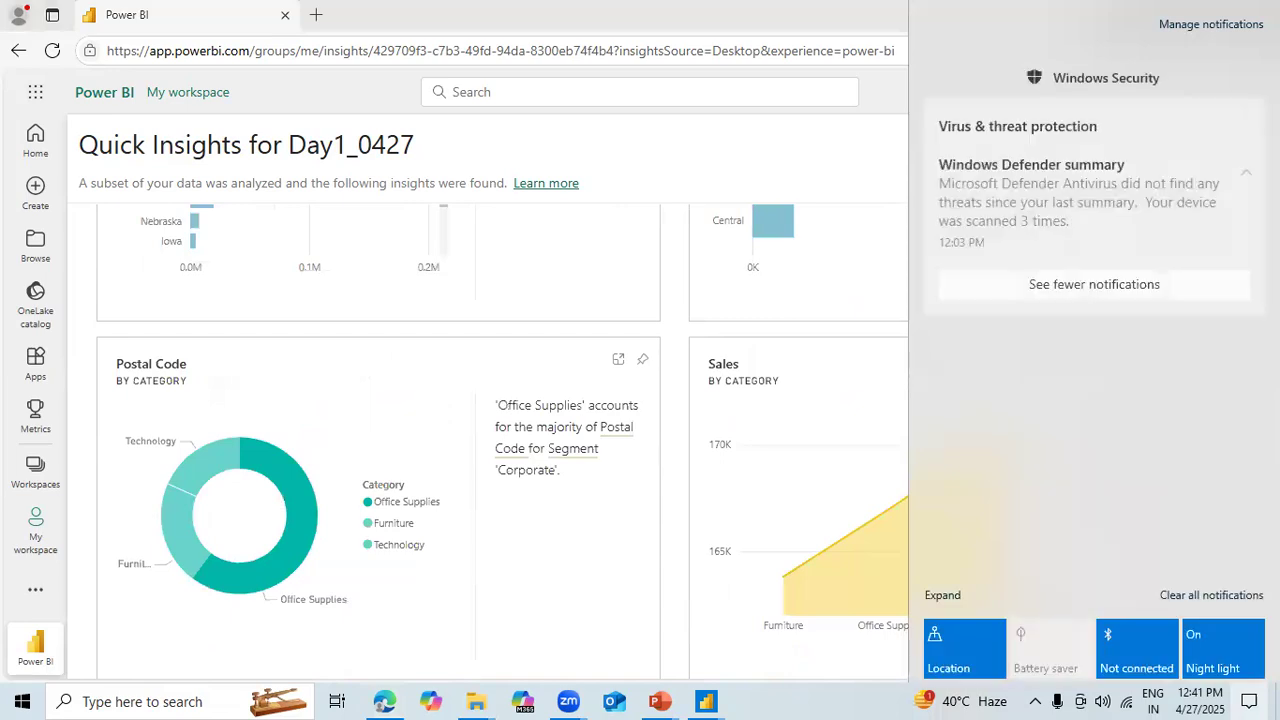
click(670, 336)
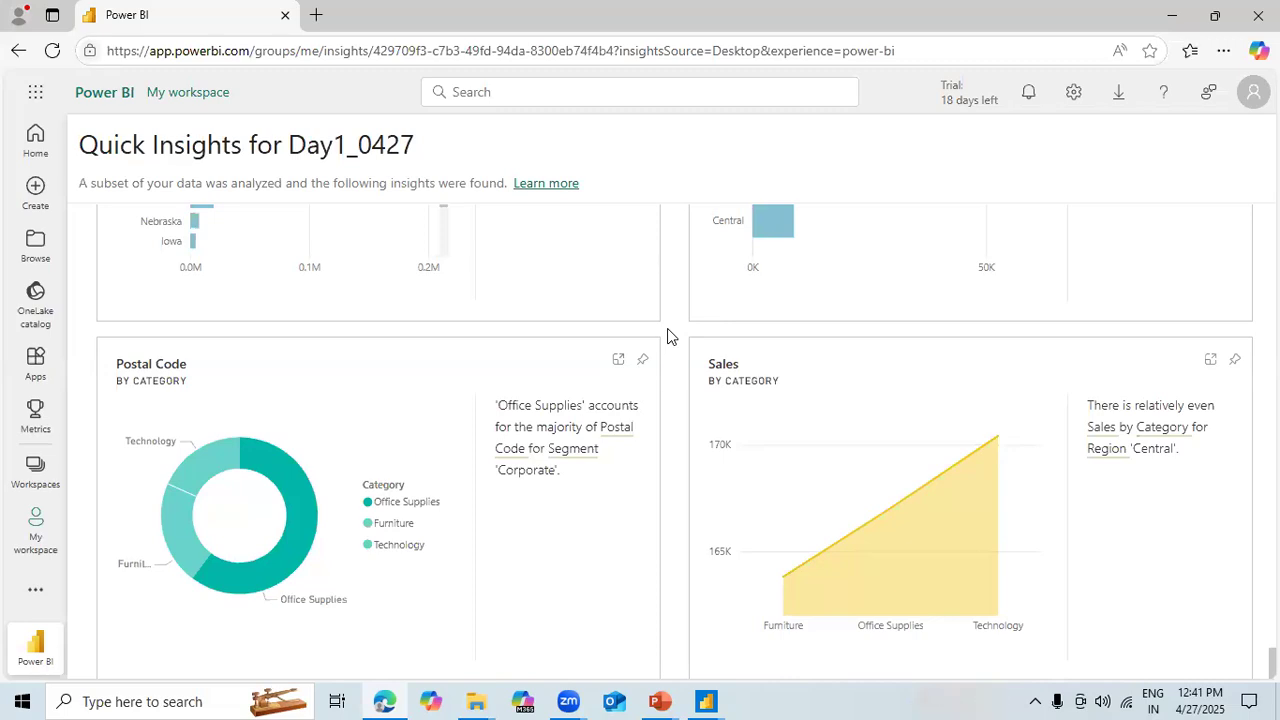
scroll(667, 328, up, 5)
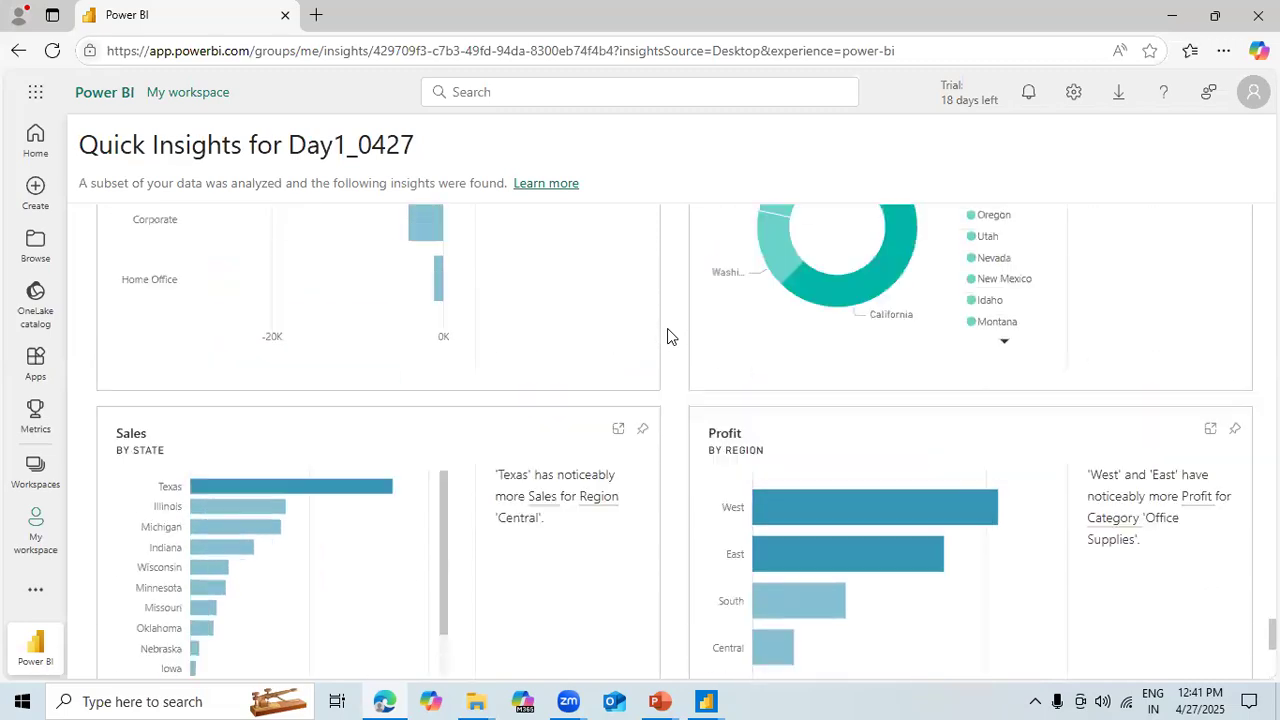
scroll(667, 328, up, 5)
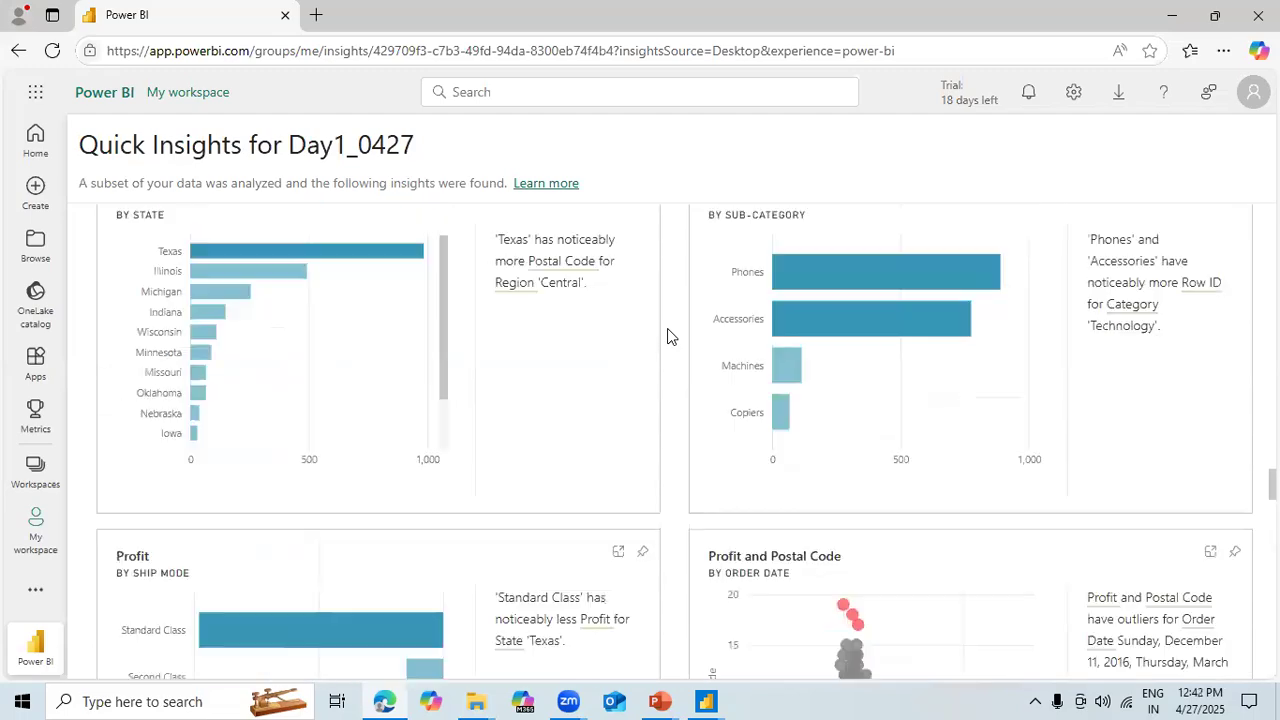
scroll(669, 337, up, 15)
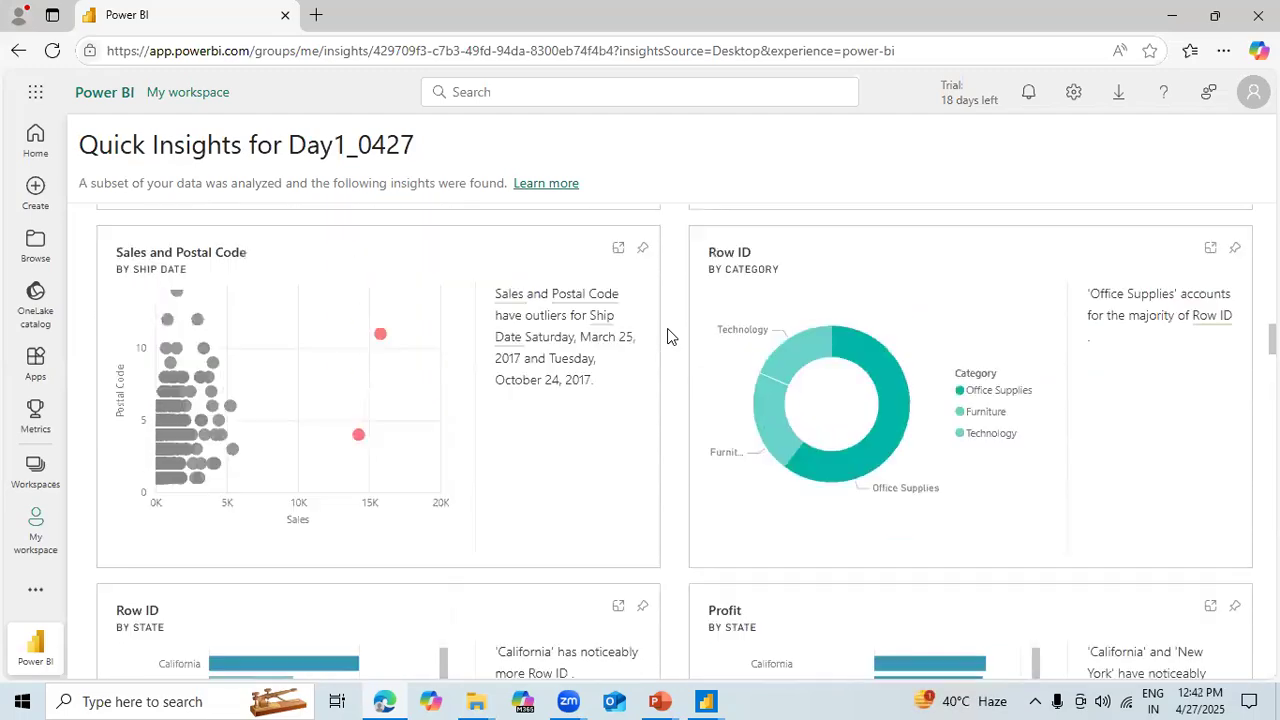
scroll(669, 337, up, 10)
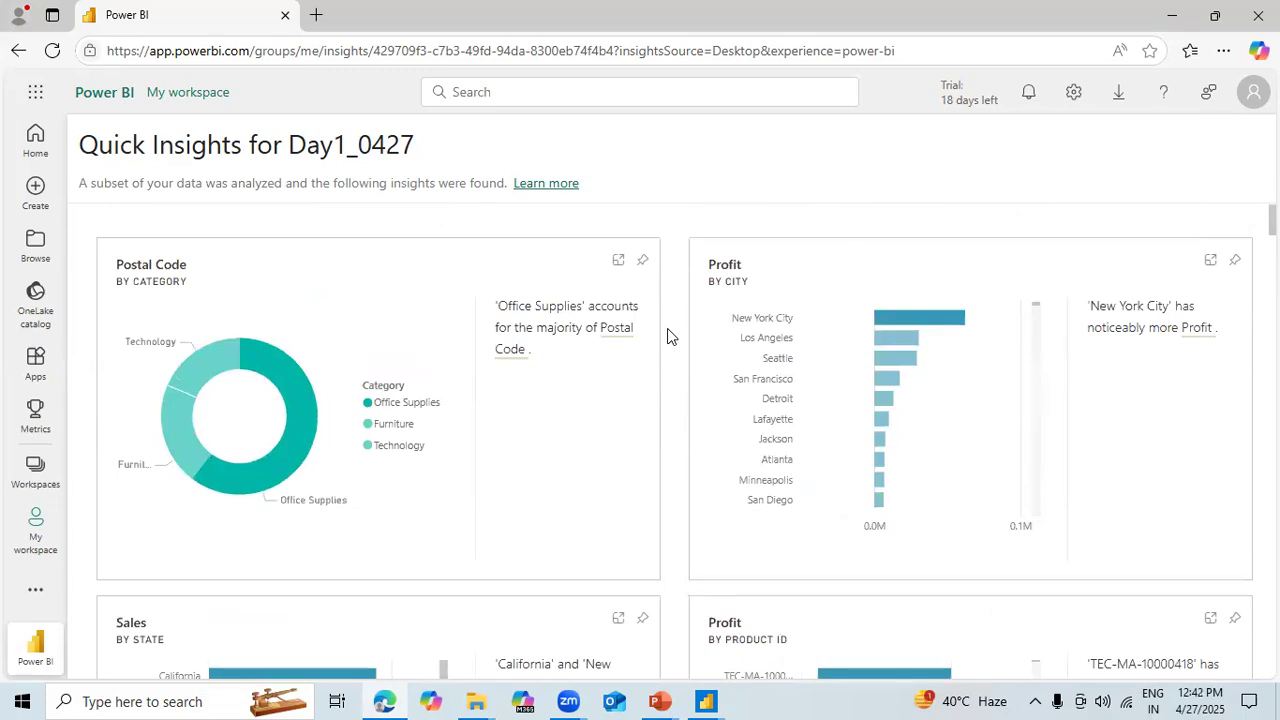
Switch to the PowerBIDay1 presentation in PowerPoint and review its slides on Power BI's parts and Desktop interface, ending on the title slide
click(658, 698)
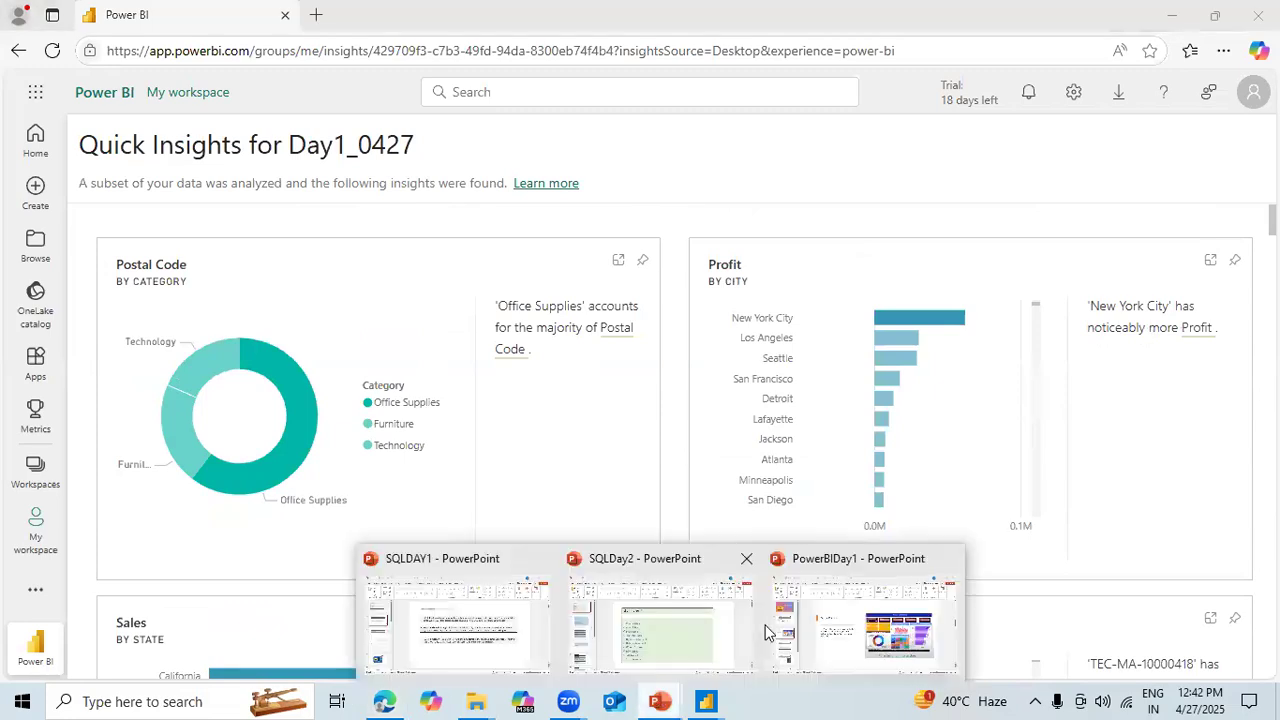
click(875, 612)
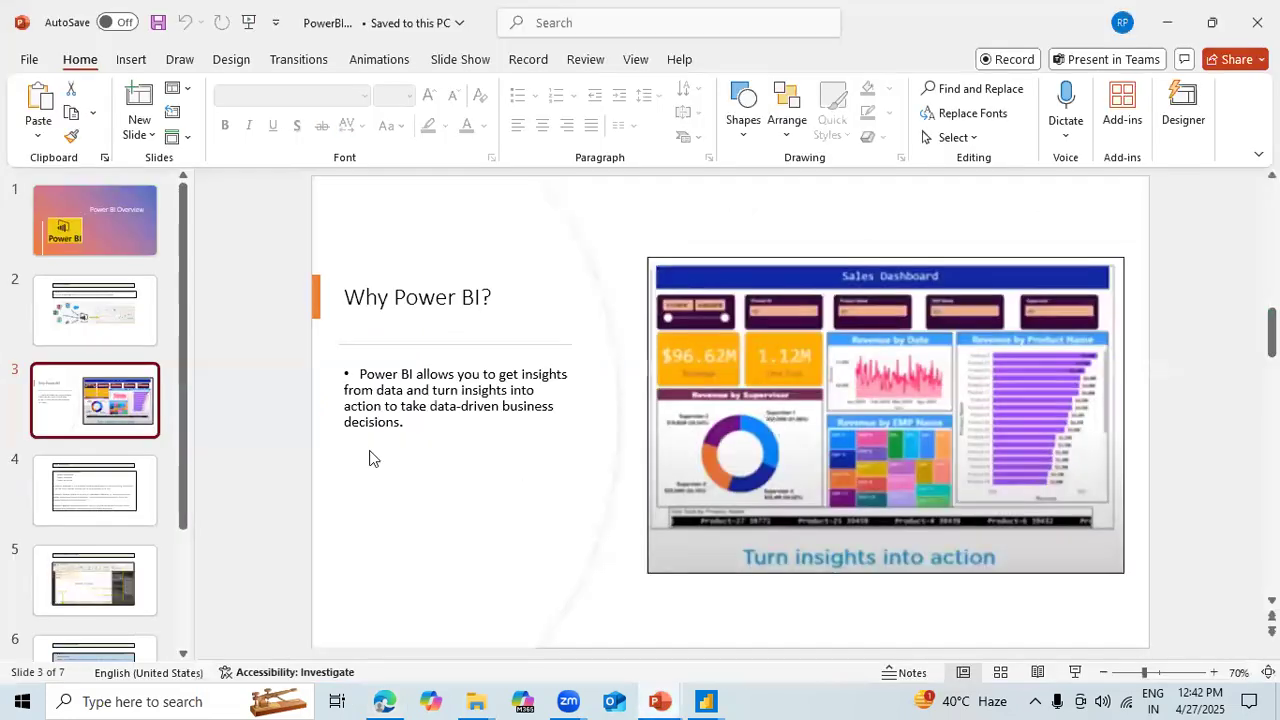
click(71, 510)
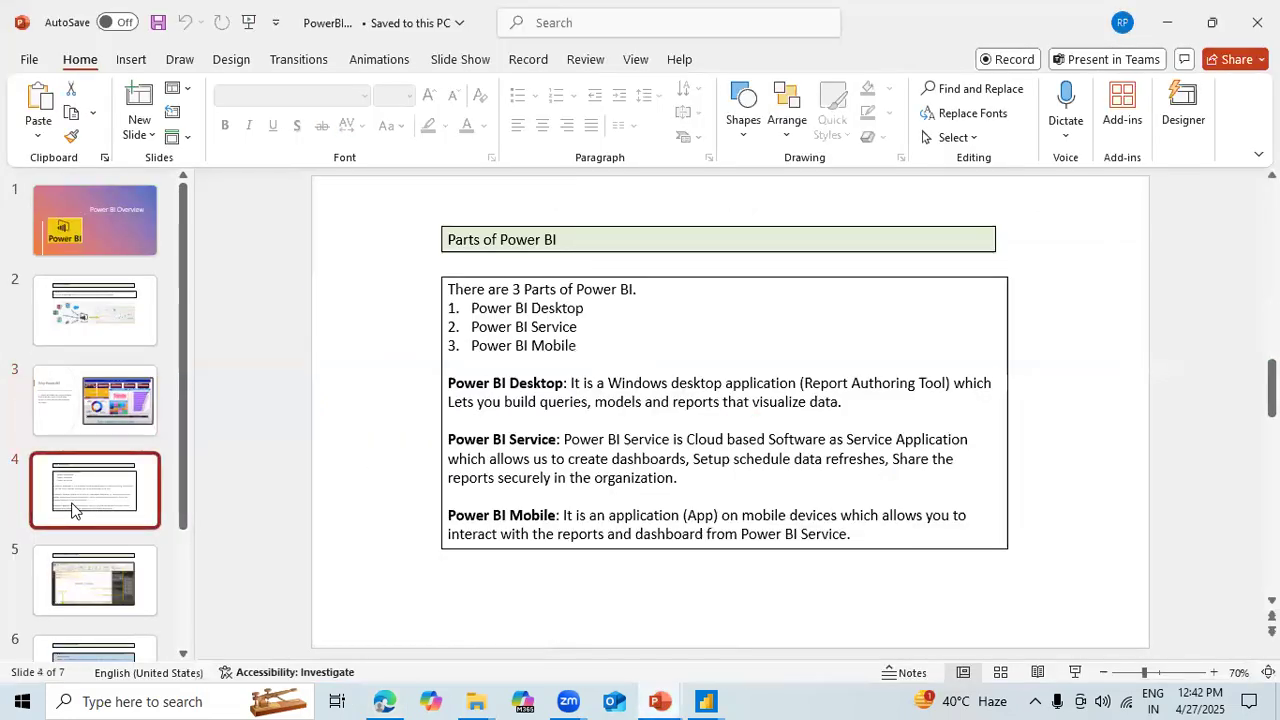
key(Down)
key(Down)
key(Down)
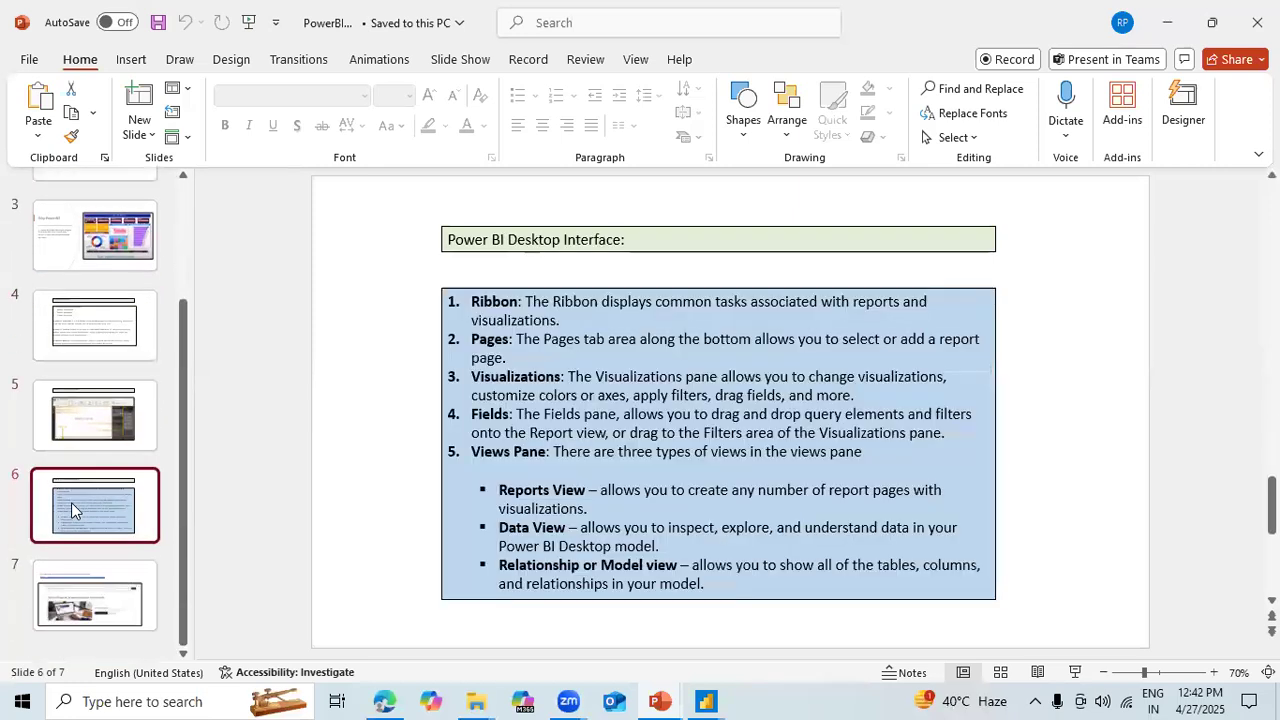
key(Up)
key(Up)
key(Up)
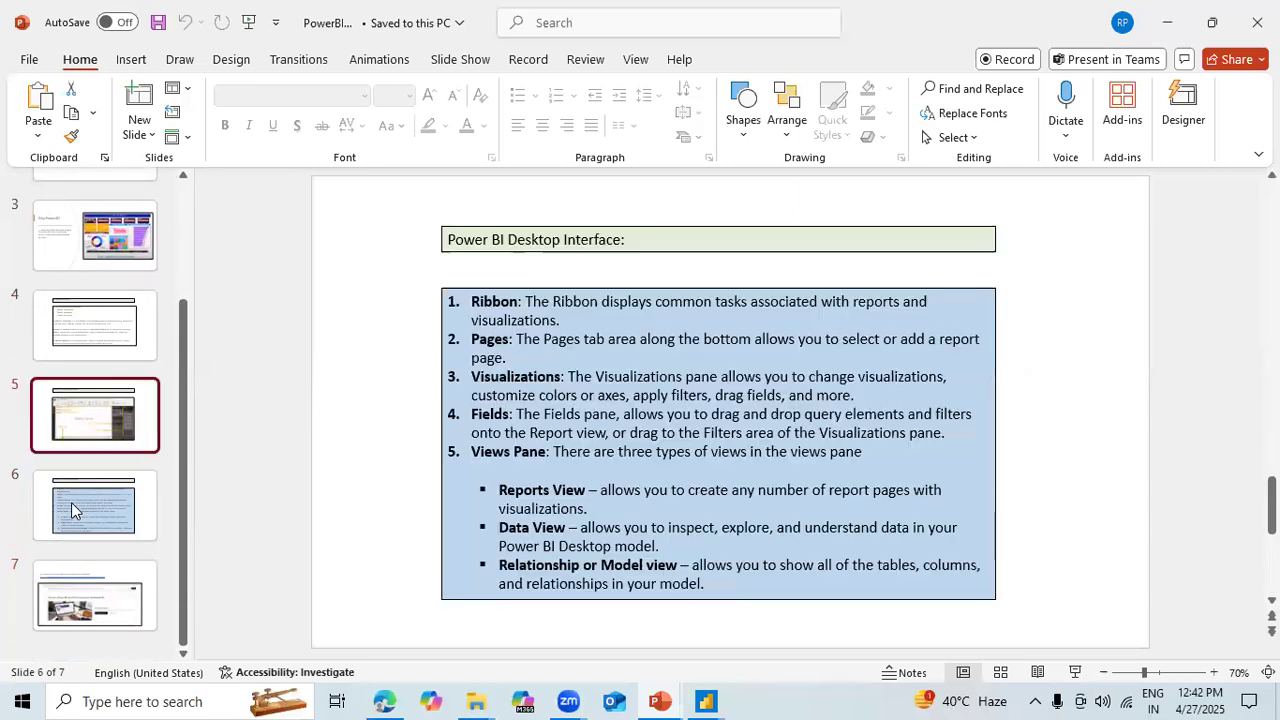
key(Down)
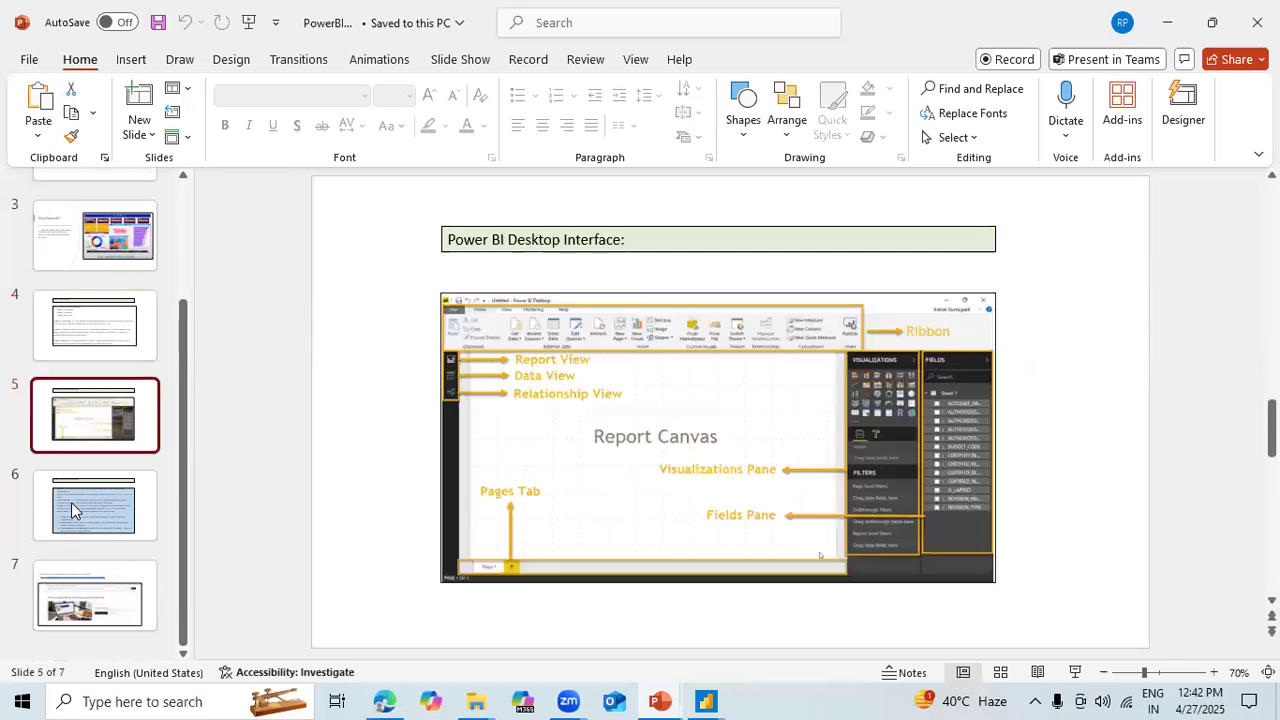
key(Up)
key(Up)
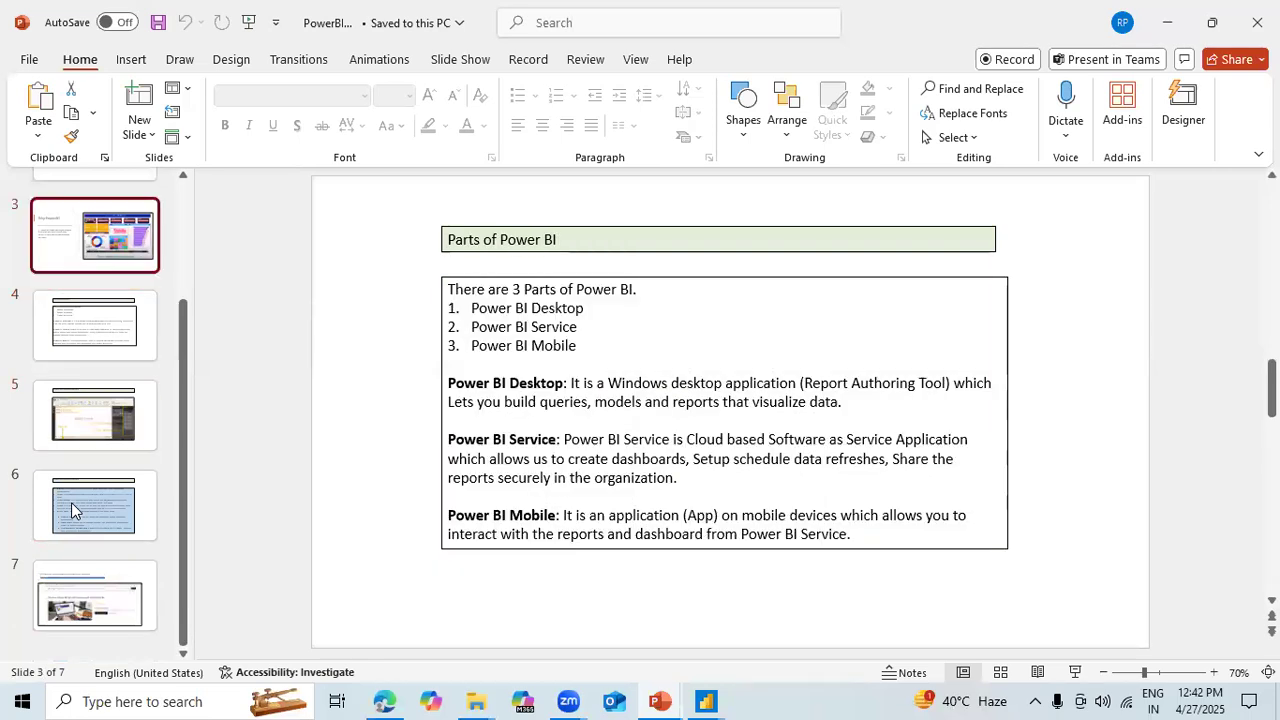
key(Down)
key(Down)
key(Down)
key(Down)
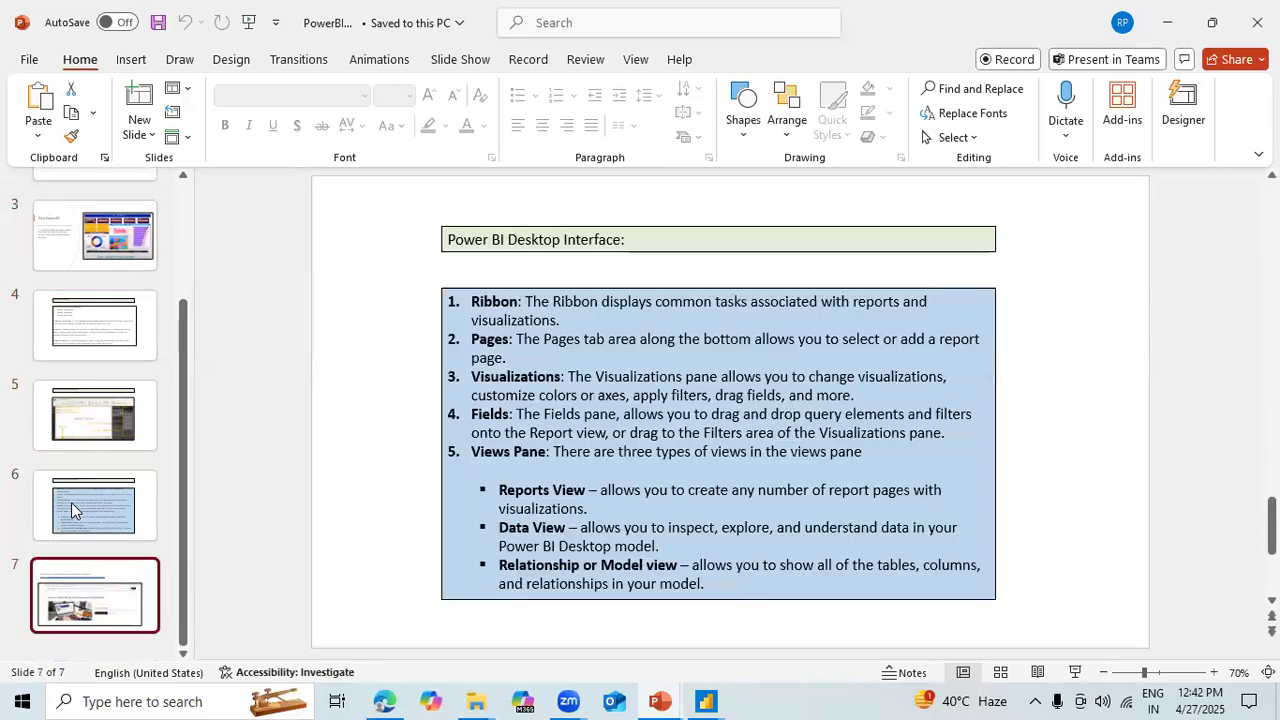
key(Up)
key(Up)
key(Up)
key(Up)
key(Up)
key(Up)
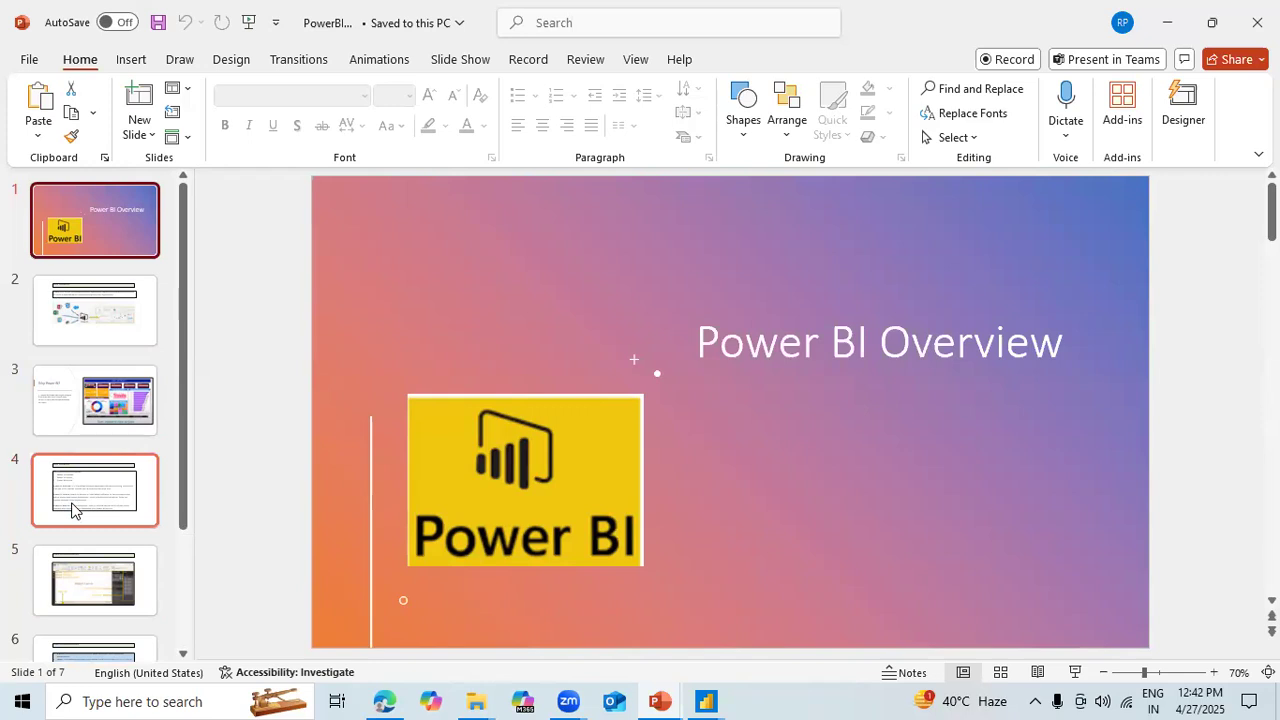
Switch back to Power BI Desktop and open the published Day1_0427.pbix report in the Power BI service
key(alt+Tab)
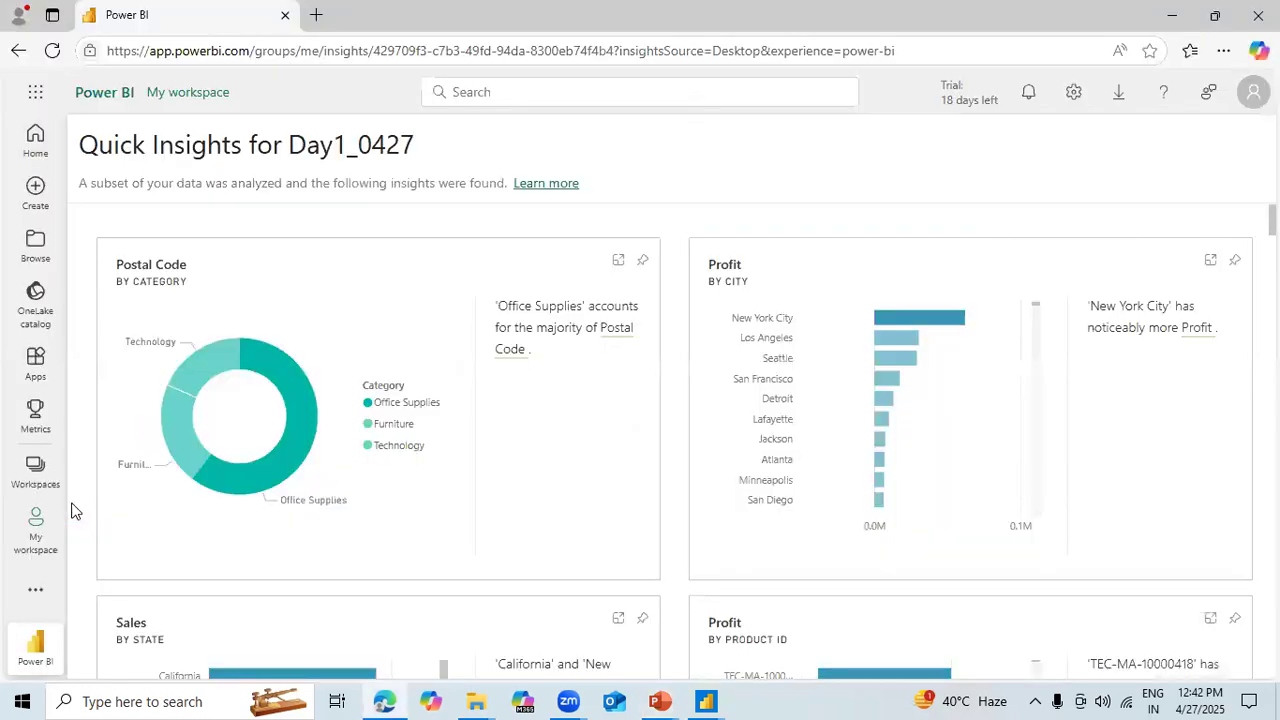
key(alt+Tab)
key(alt+Tab)
key(alt+Tab)
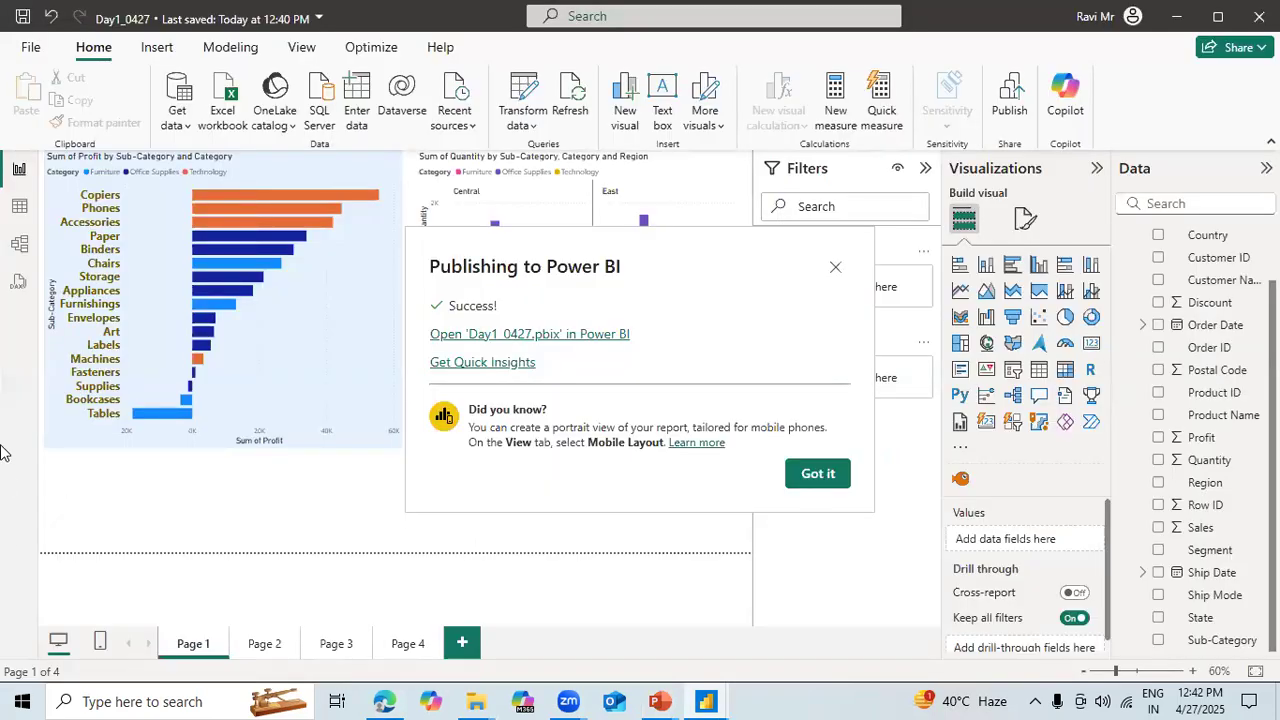
click(548, 335)
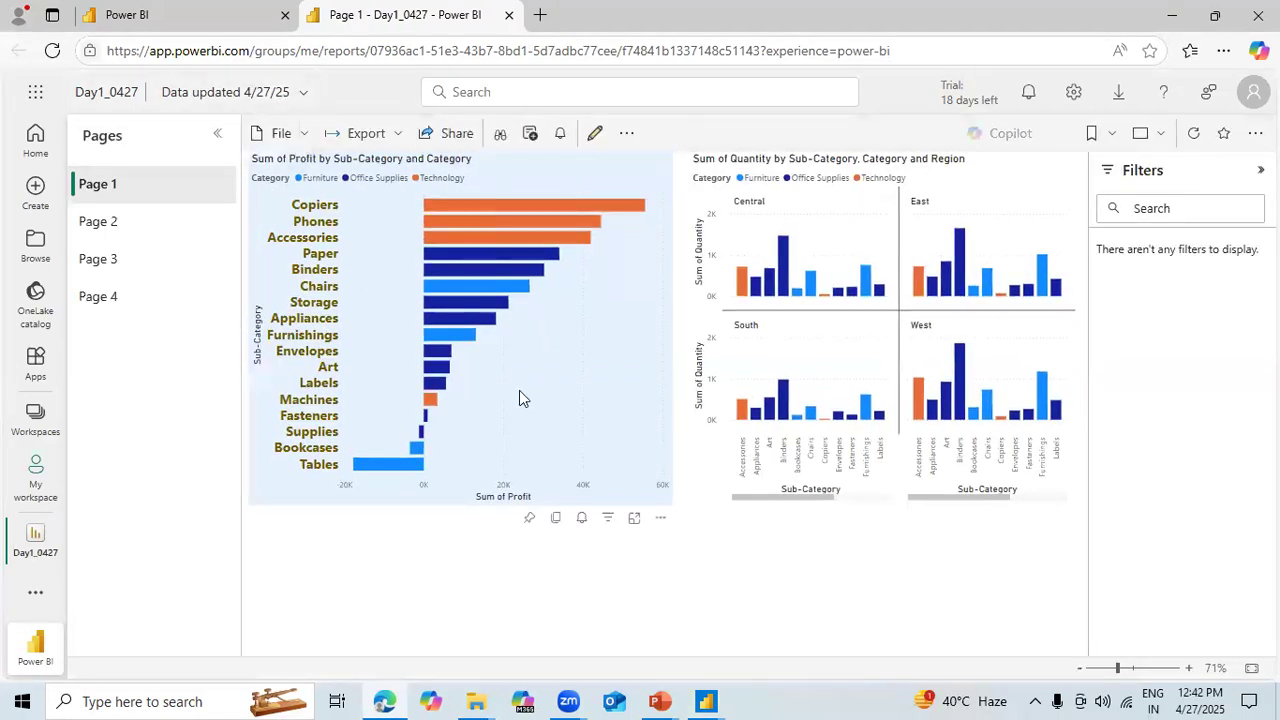
View Page 2 and Page 3 of the published report and return to the Quick Insights page
click(127, 224)
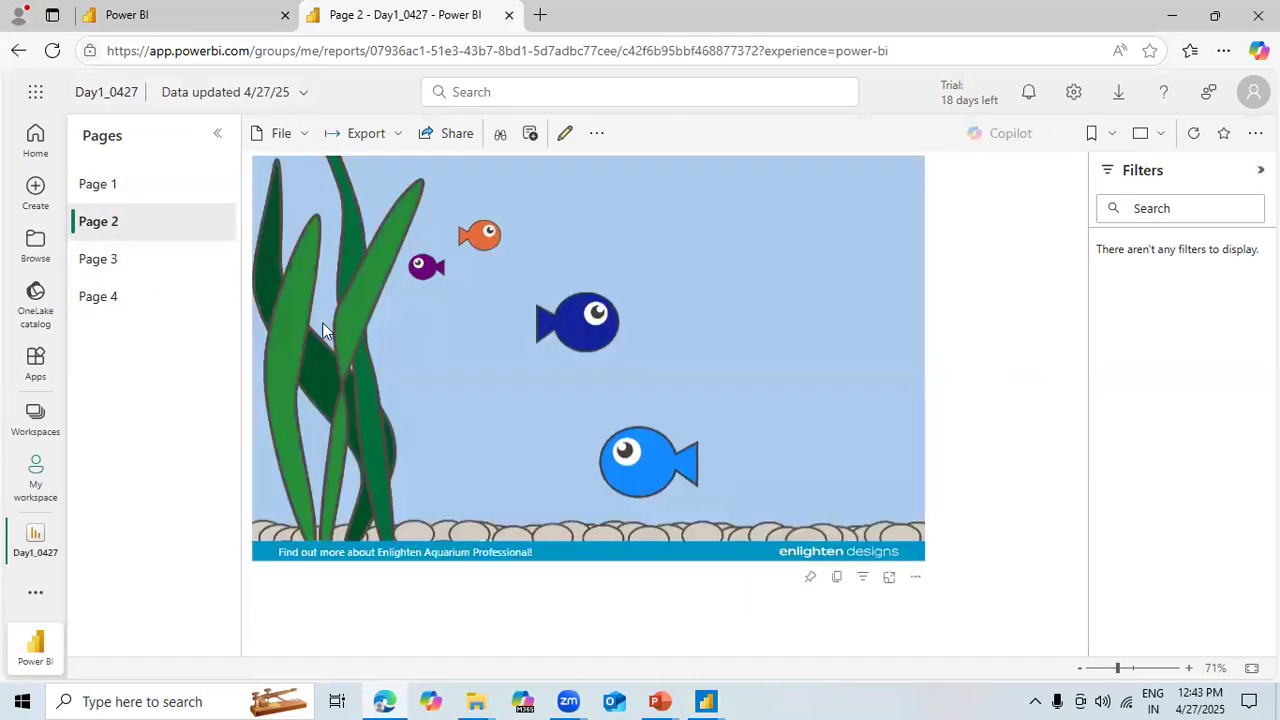
click(112, 268)
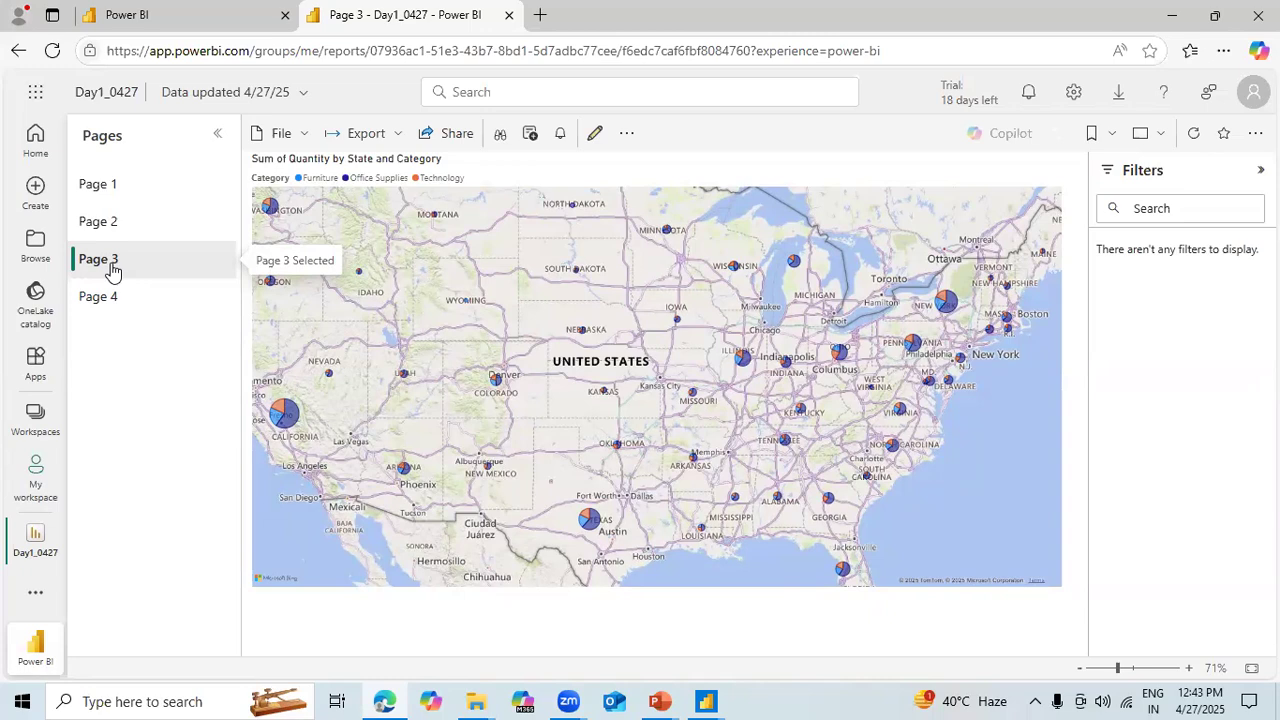
click(200, 14)
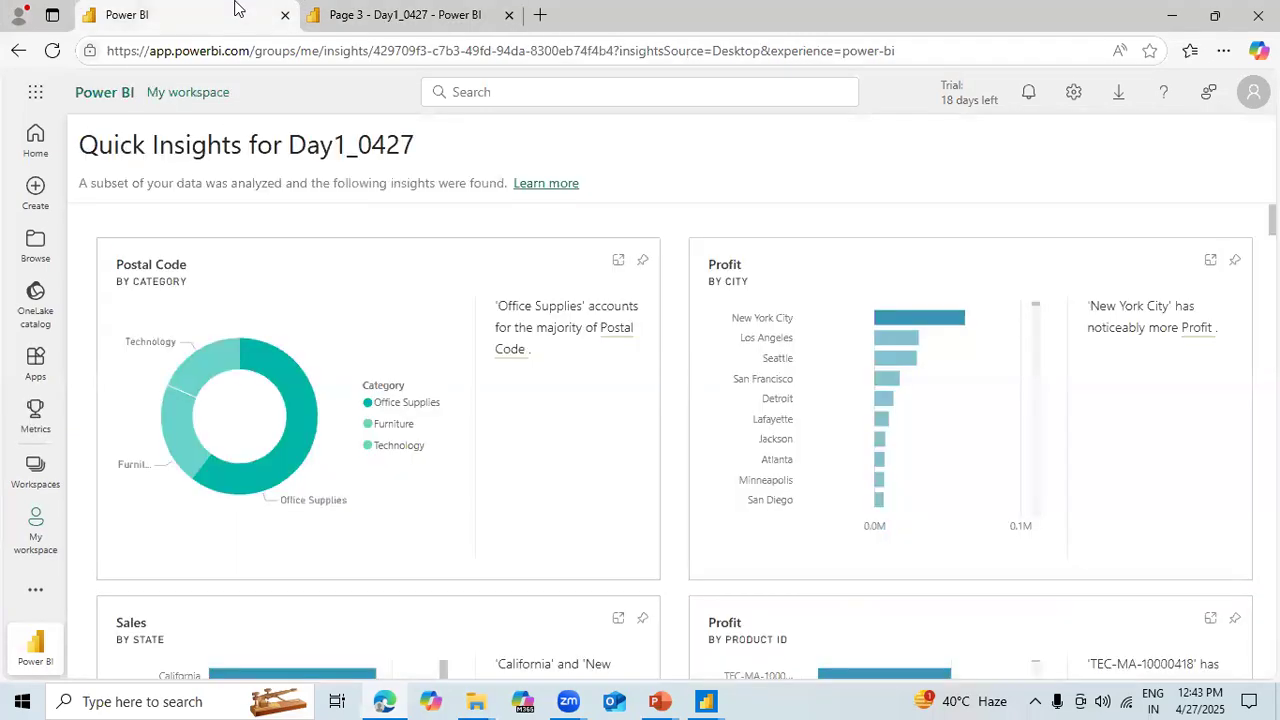